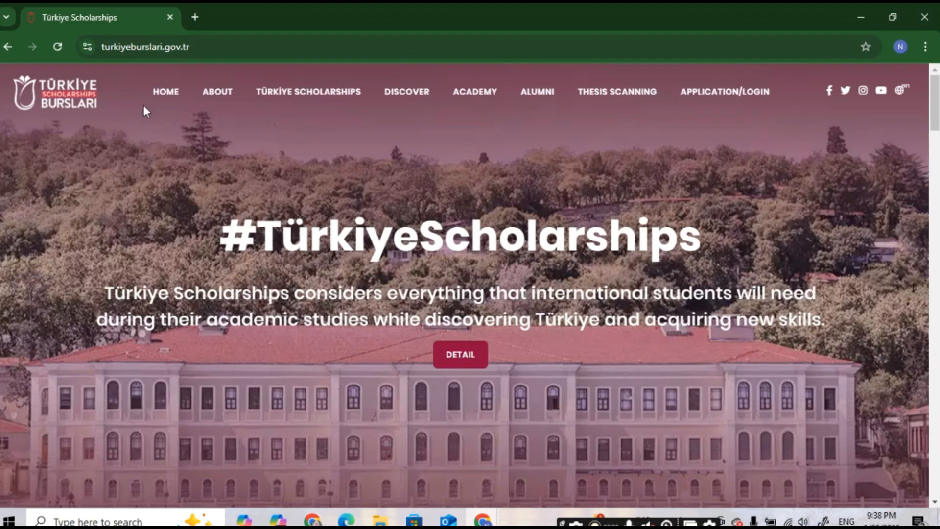
Step: Reload the Türkiye Scholarships home page and open the APPLICATION/LOGIN page in a new tab
click(208, 46)
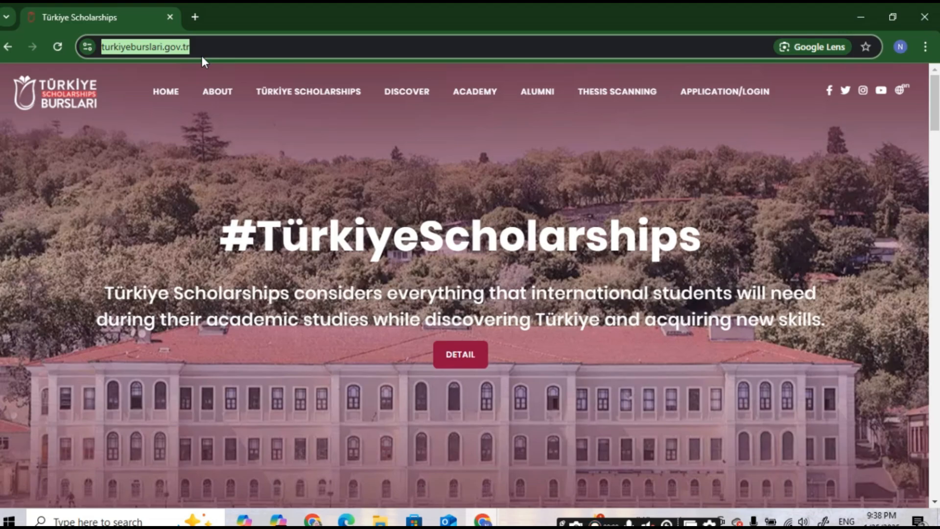
key(Return)
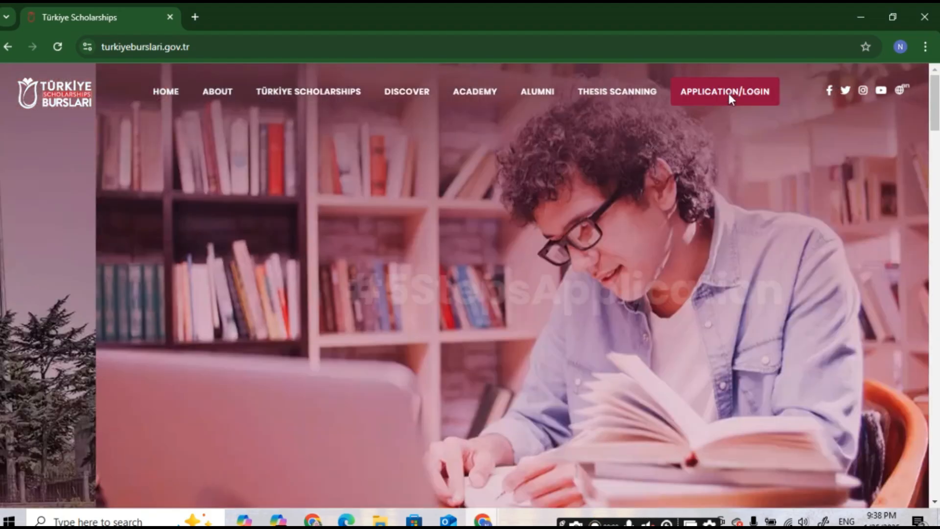
click(730, 94)
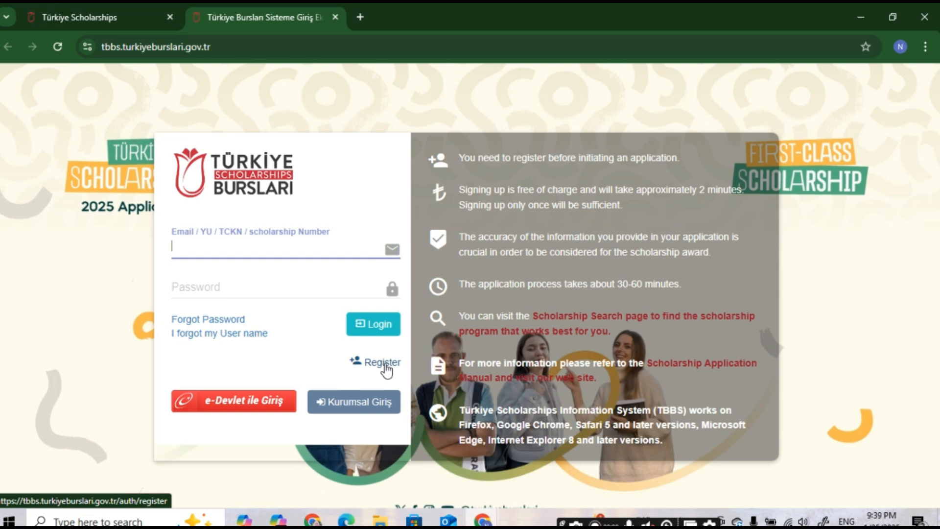
Step: Open the registration form and enter the applicant's first name and surname
click(385, 365)
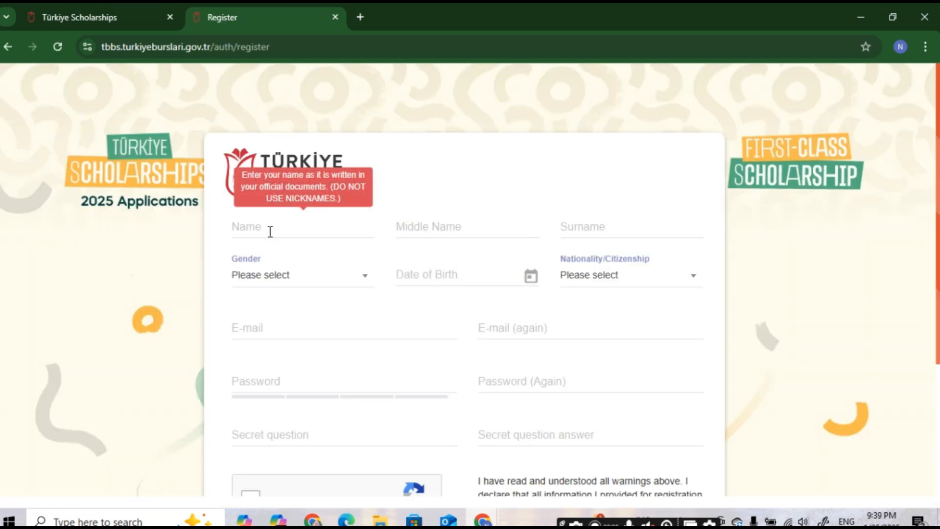
click(270, 231)
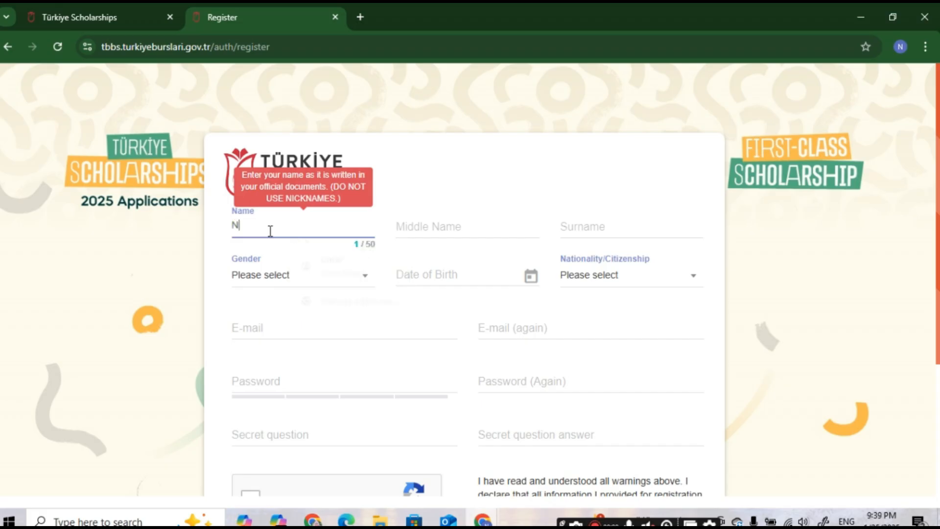
click(477, 228)
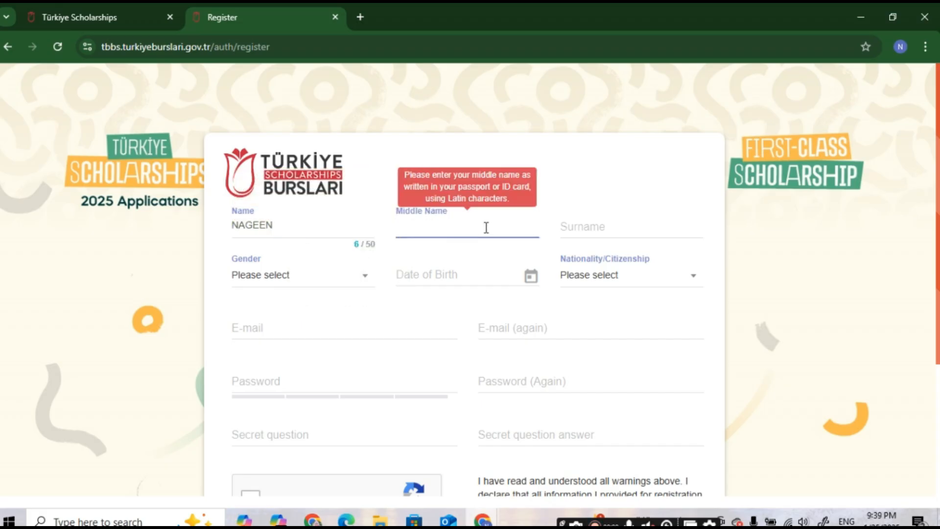
click(570, 224)
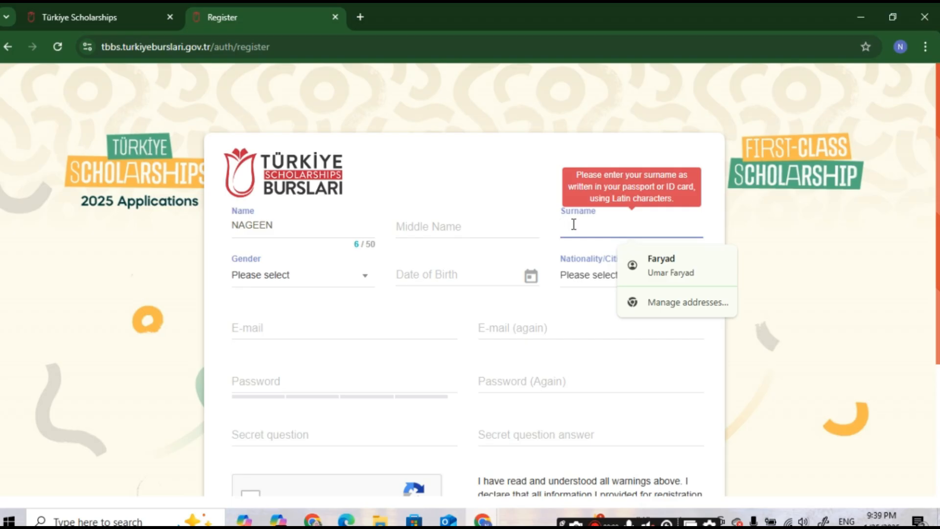
Step: Set gender to Female, date of birth to 01/01/2006 and nationality to Pakistan
click(294, 277)
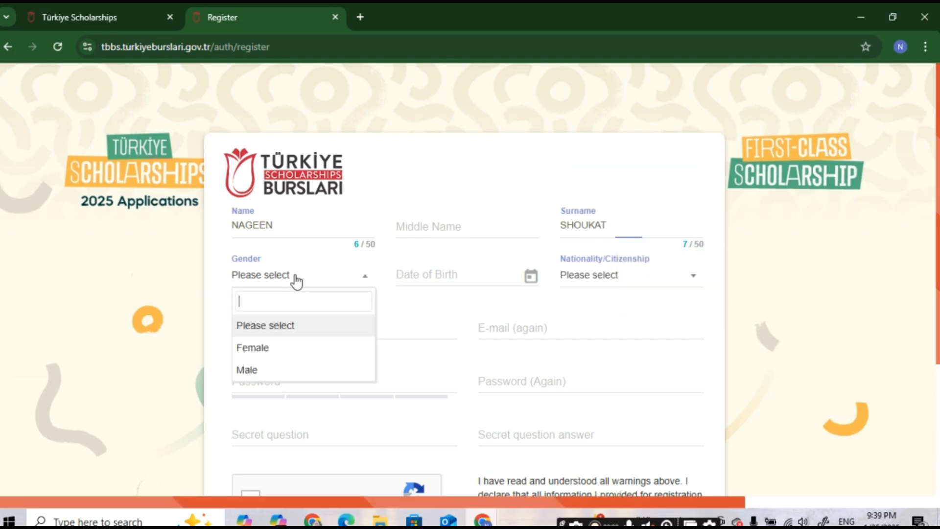
click(269, 349)
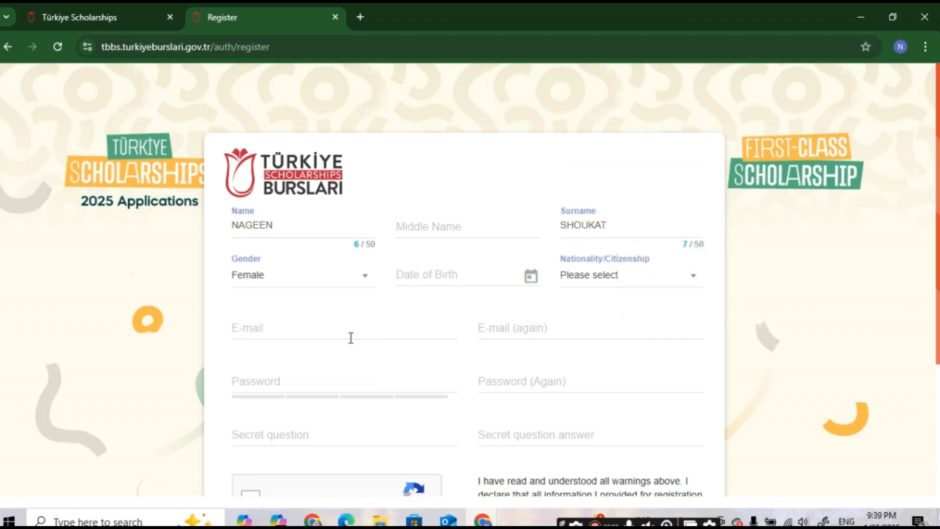
click(531, 277)
click(632, 277)
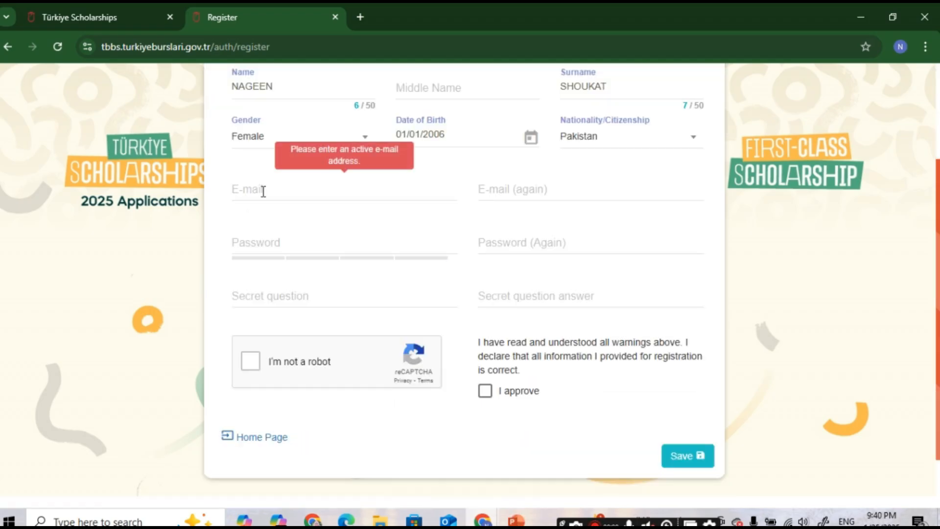
click(269, 192)
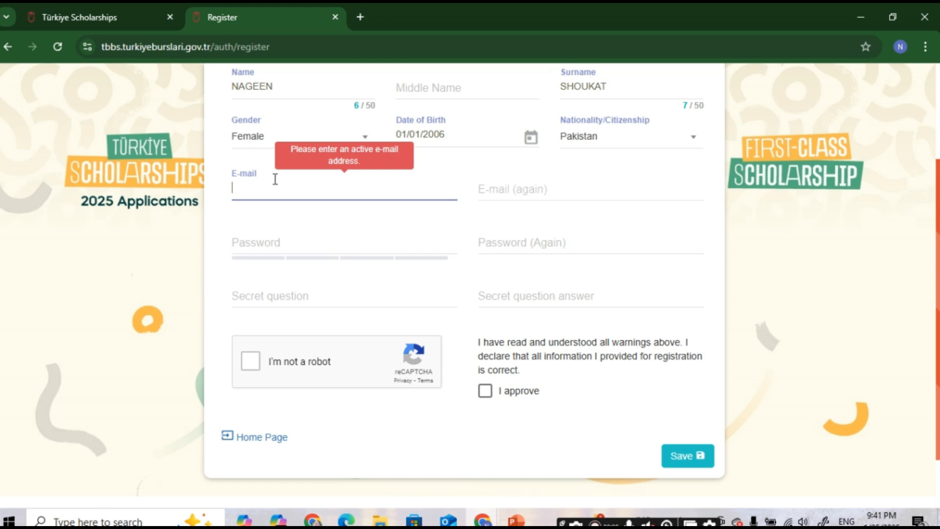
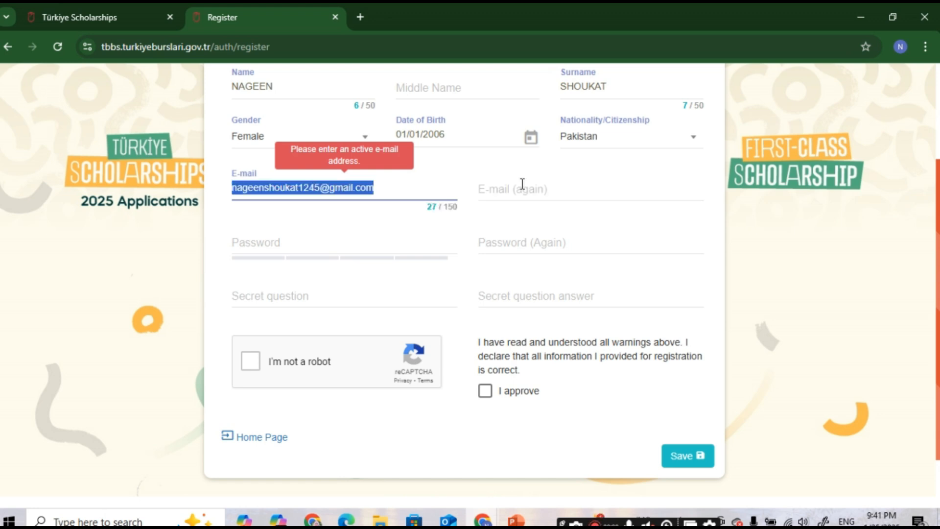
Step: Enter and repeat the e-mail address, then accept the browser's suggested strong password
click(523, 183)
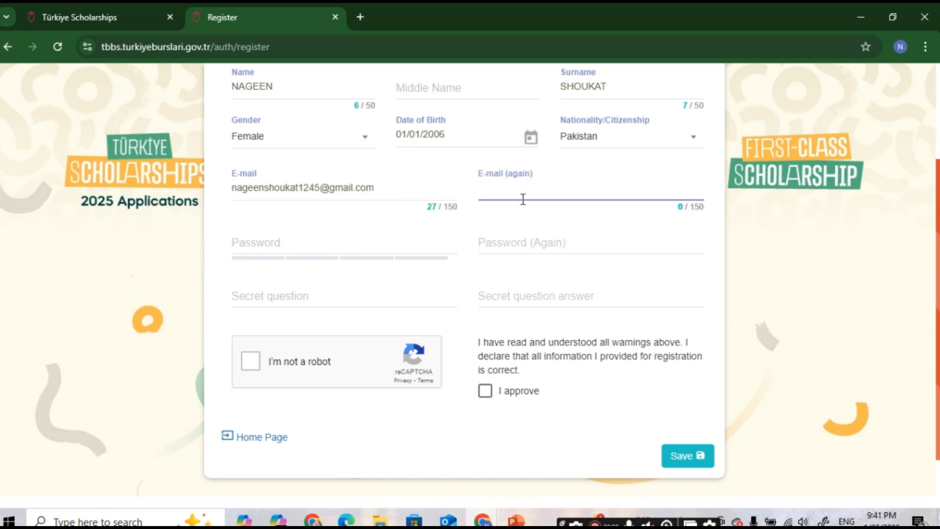
key(ctrl+v)
key(Tab)
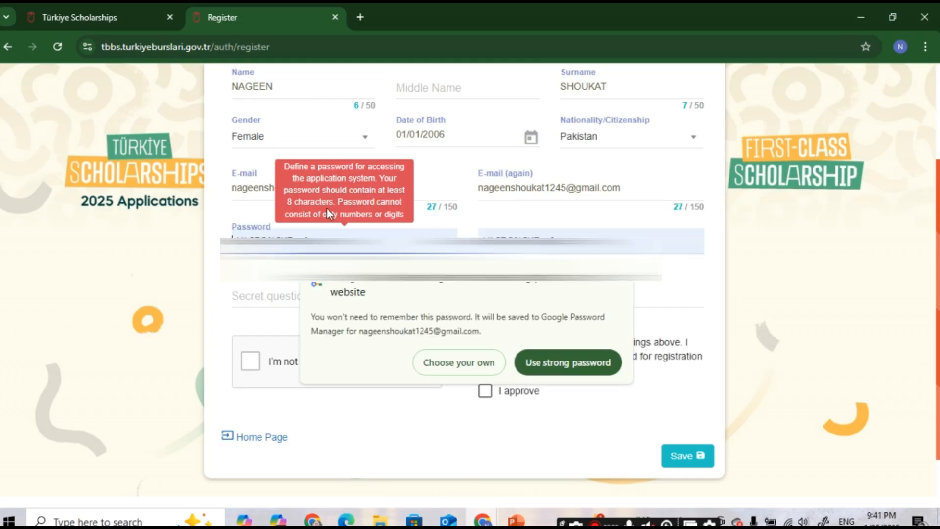
click(568, 363)
Step: Set secret question 'what is my best friend name?' with its answer, tick reCAPTCHA and I approve, and submit
click(286, 304)
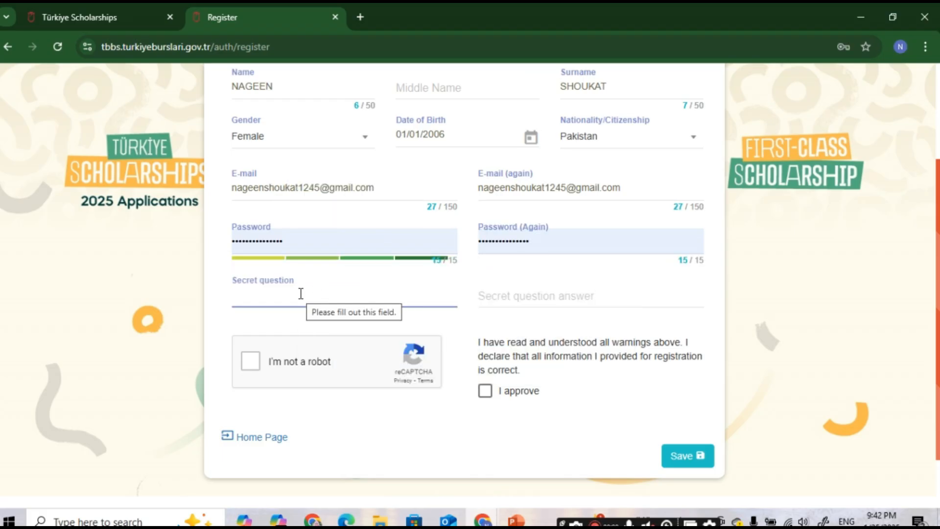
text(what is my best friend name?)
click(495, 301)
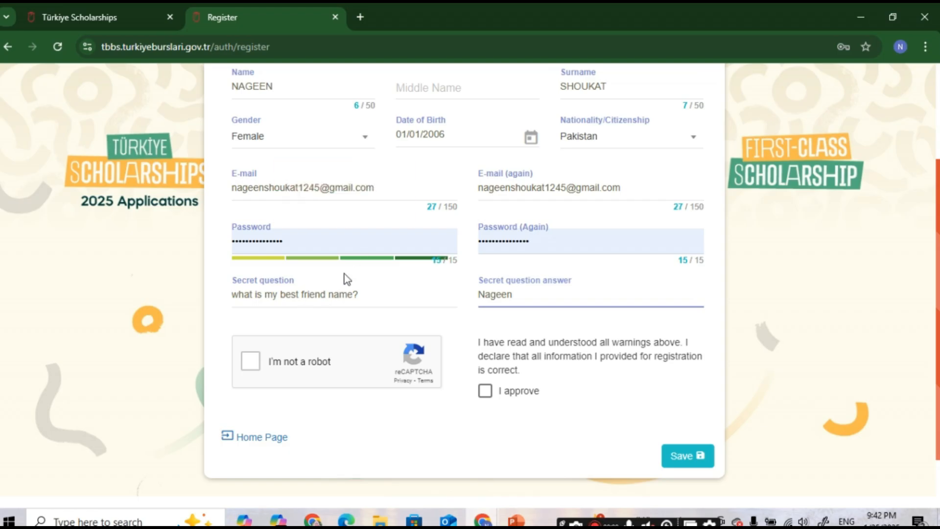
click(251, 362)
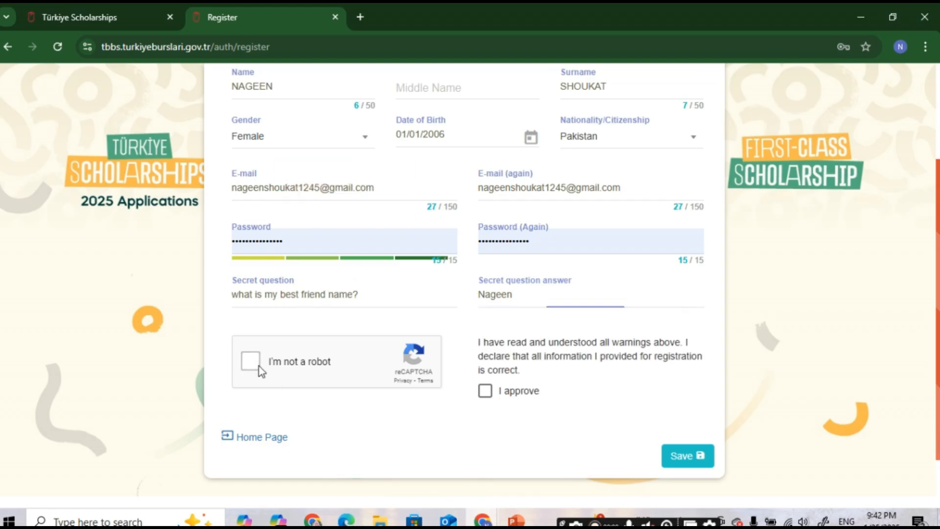
click(504, 402)
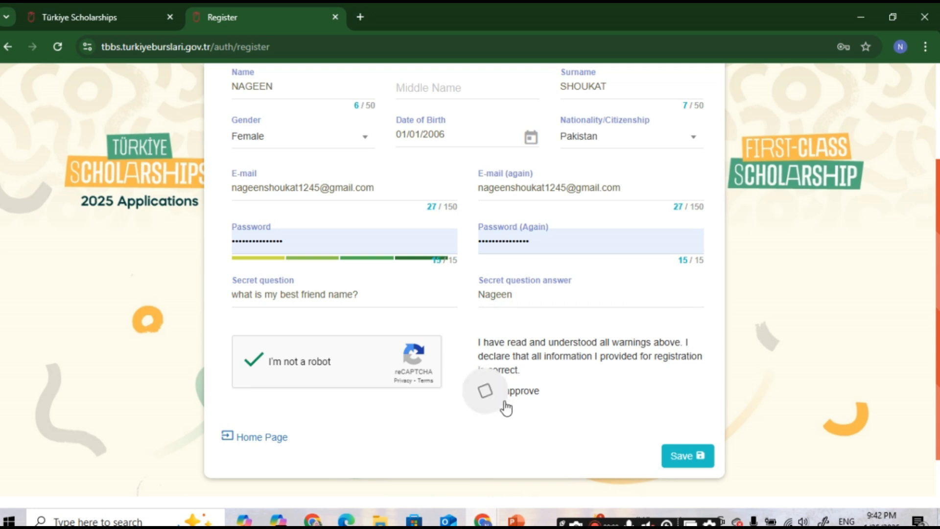
click(675, 463)
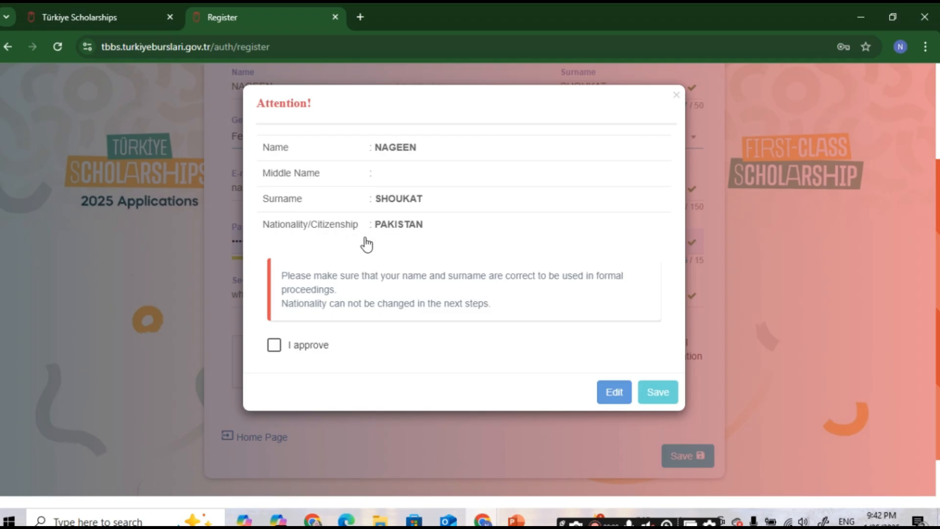
Step: Approve the shown name and nationality, save, and return to the login page
click(275, 346)
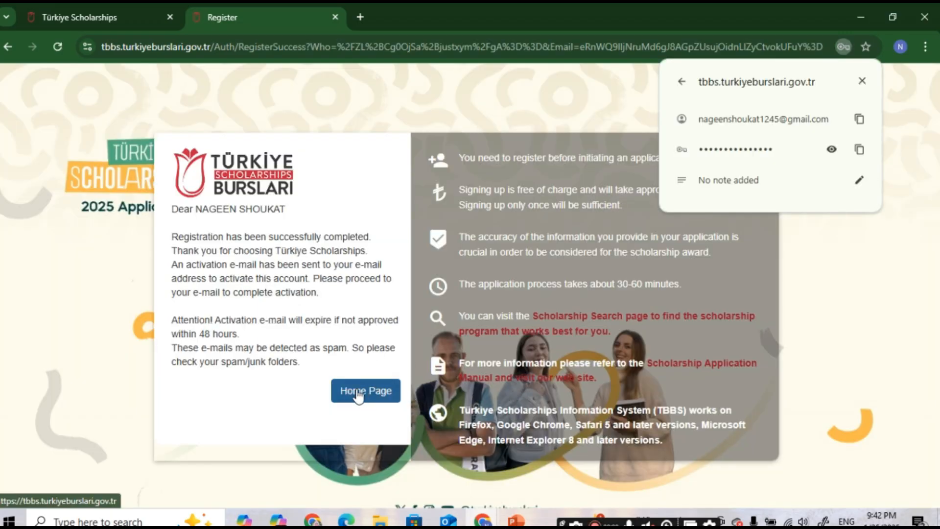
click(360, 394)
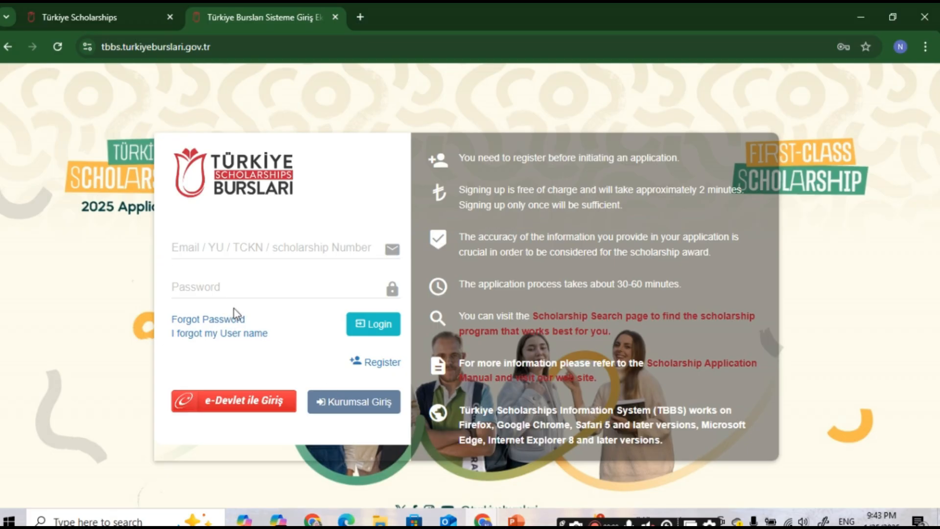
Step: Open the Aktivasyon Bilgisi e-mail in Gmail and translate it to English
click(483, 520)
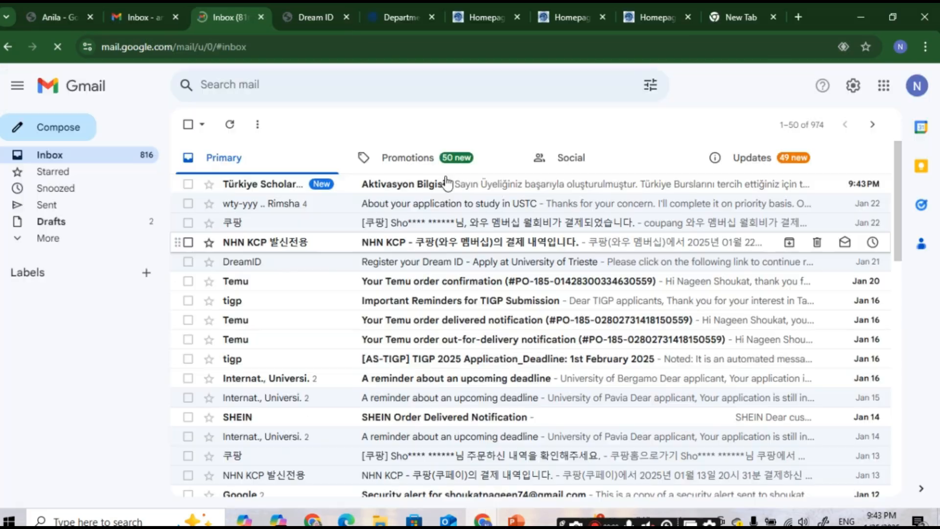
click(446, 183)
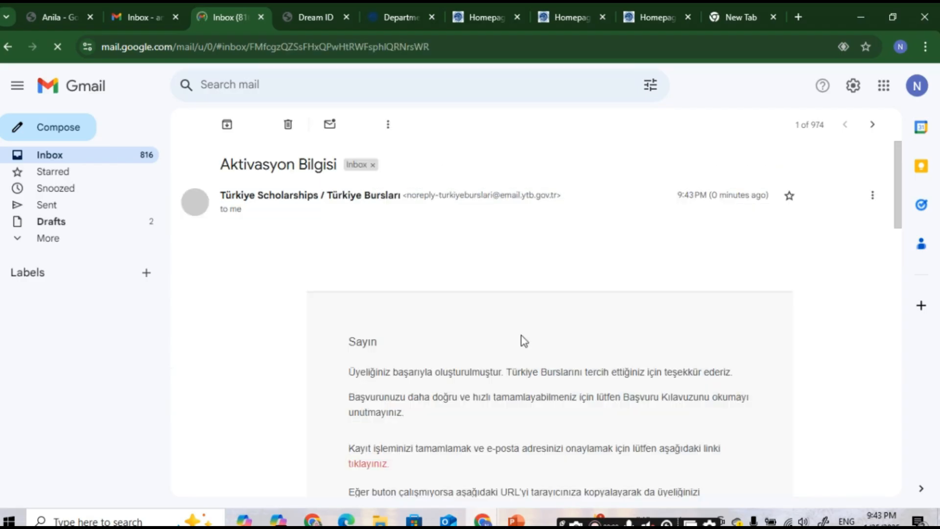
scroll(460, 342, down, 3)
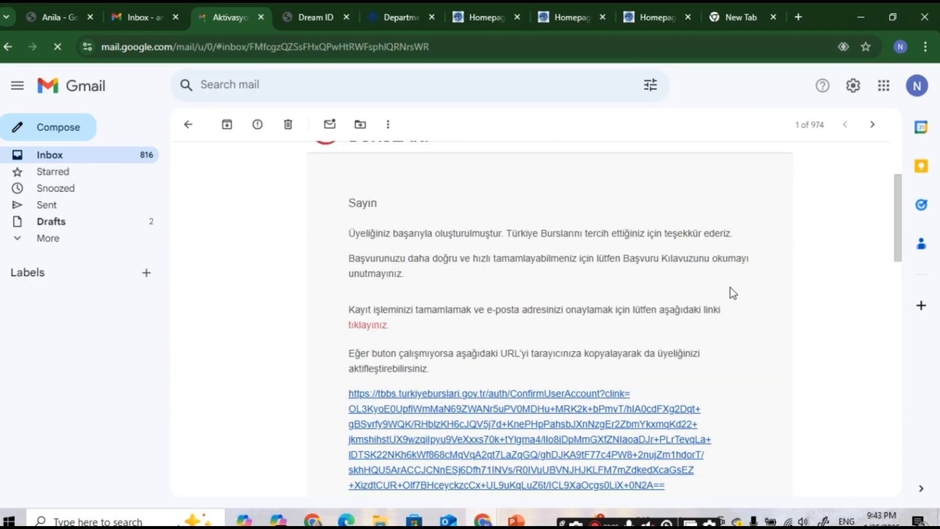
right_click(779, 286)
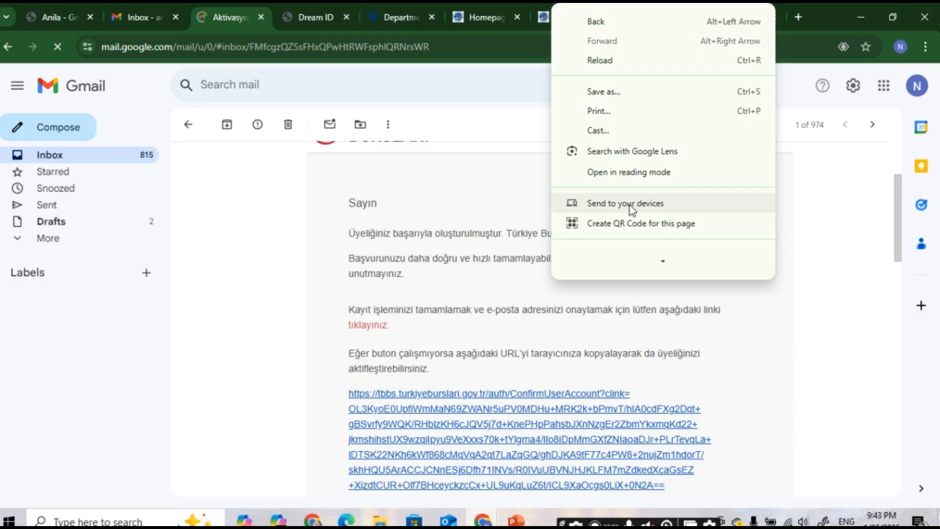
scroll(622, 239, down, 1)
click(620, 239)
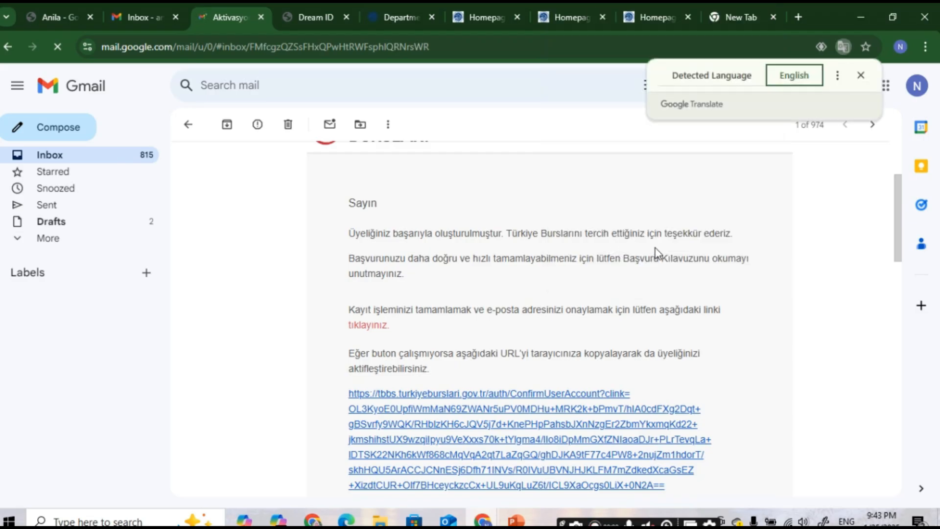
Step: Follow the ConfirmUserAccount link to activate the TBBS account
scroll(447, 320, down, 1)
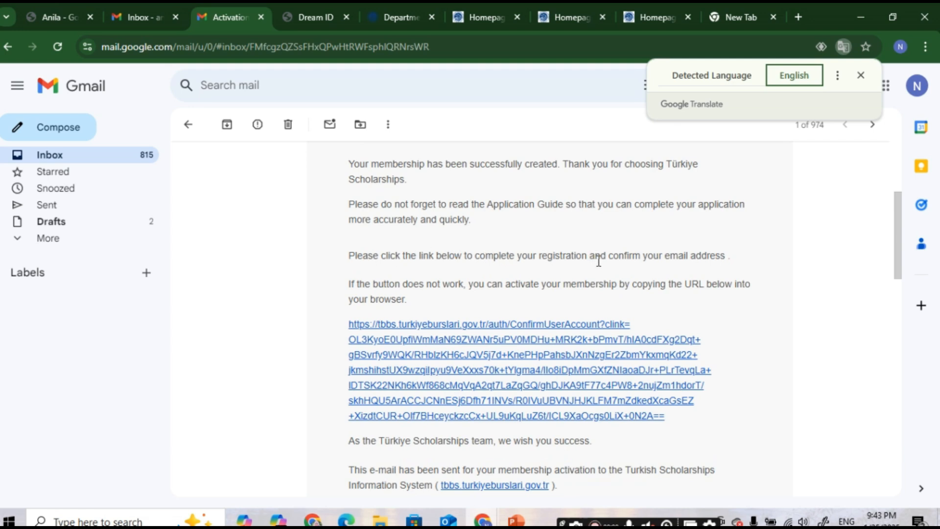
scroll(646, 253, down, 1)
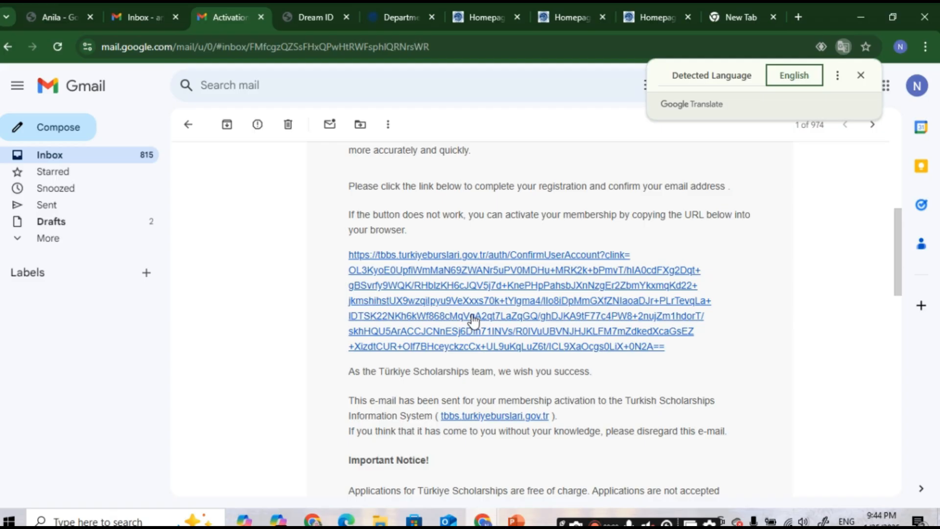
click(472, 317)
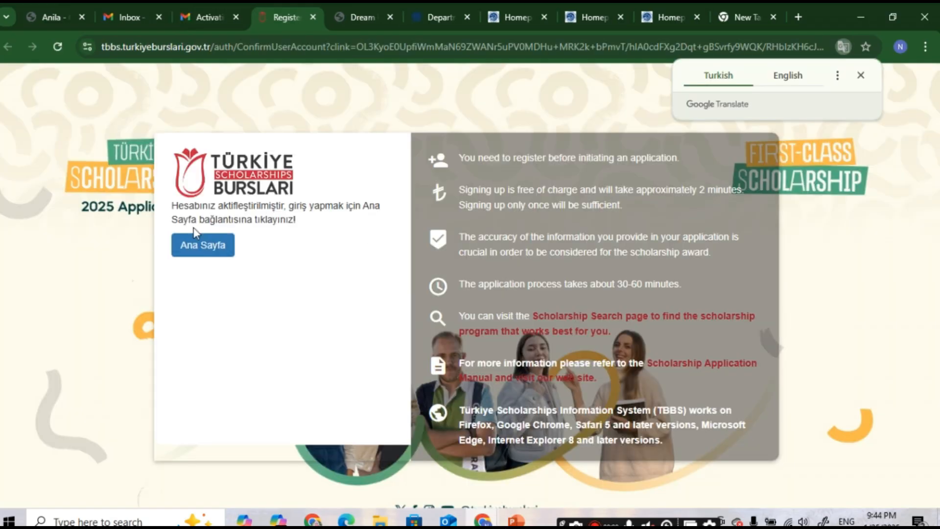
Step: Log in to TBBS from Ana Sayfa using the browser's saved credentials
click(228, 253)
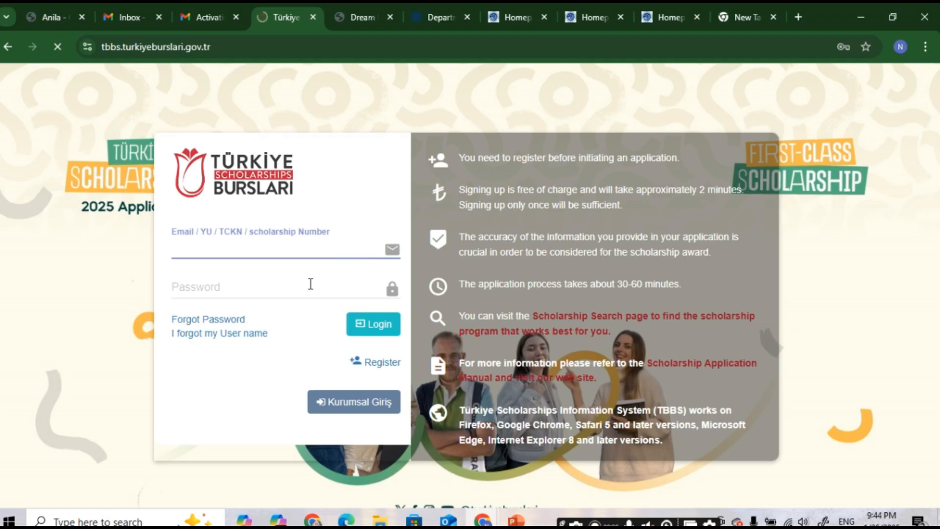
click(236, 253)
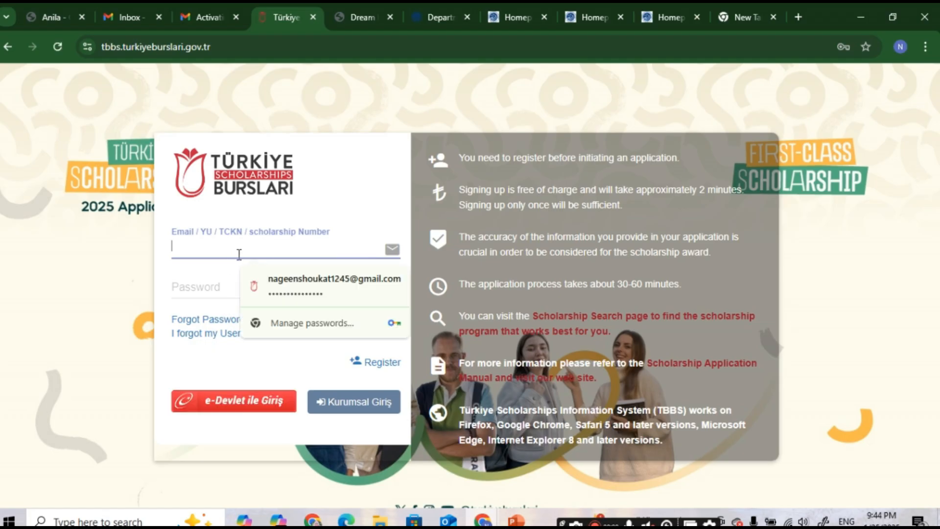
click(332, 320)
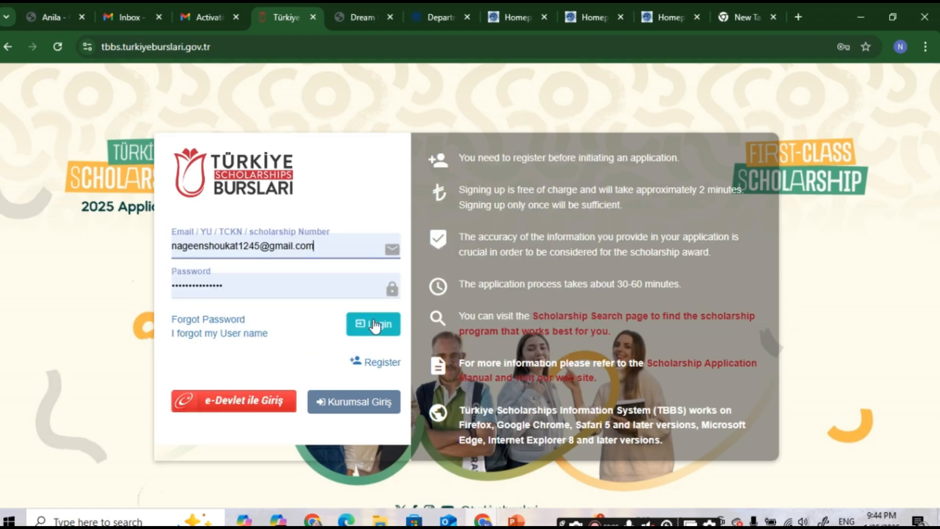
click(373, 324)
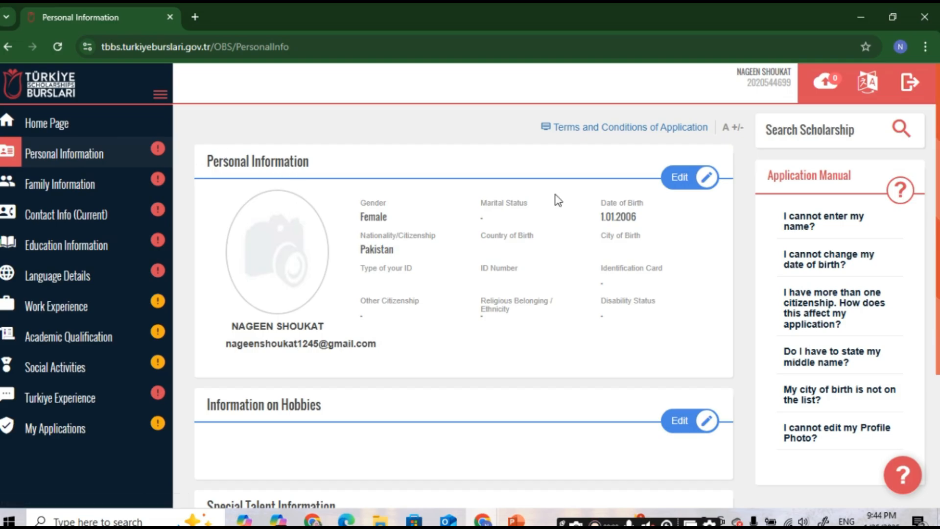
Step: Edit Personal Information and browse for a profile photo without uploading one
click(685, 182)
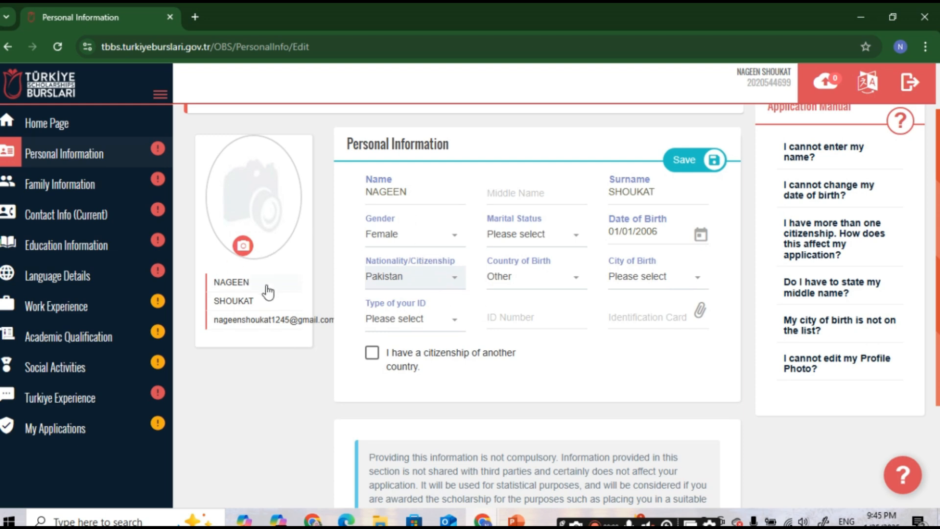
click(243, 246)
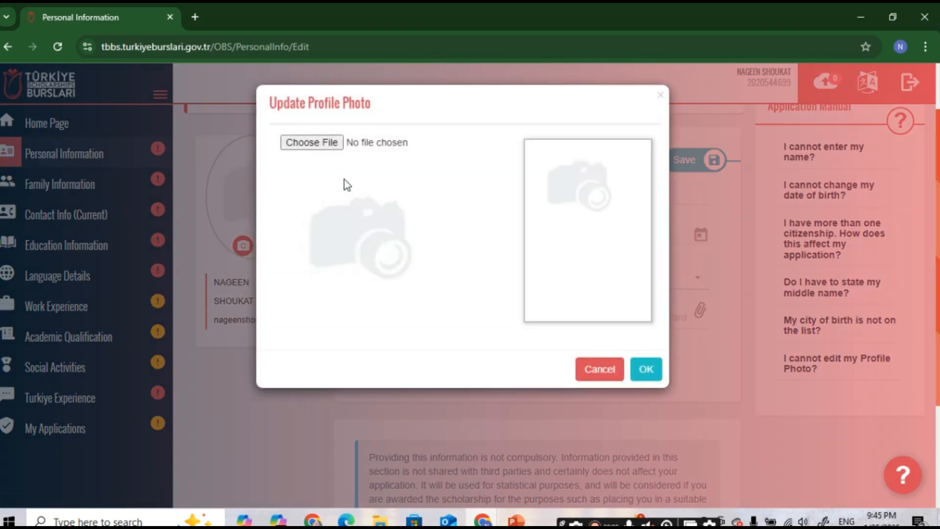
click(316, 154)
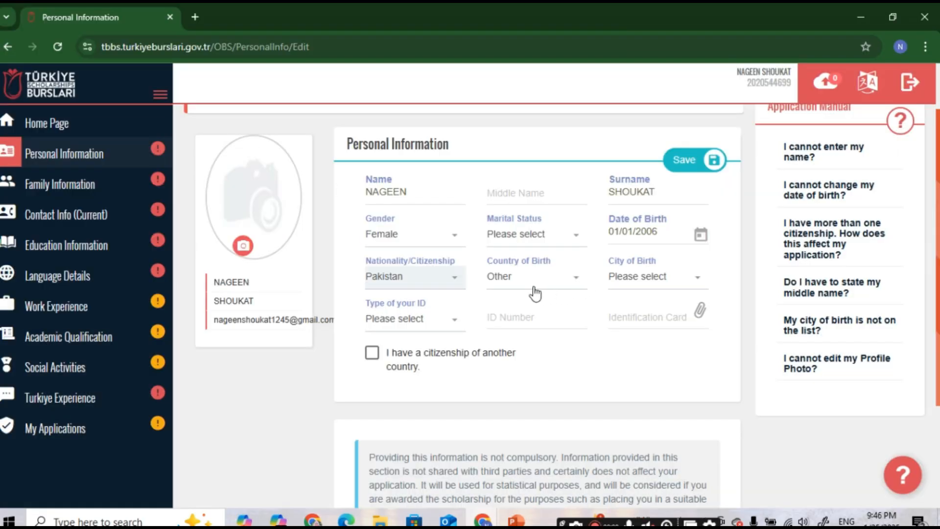
Step: Set country of birth to Pakistan, city of birth to Lahore and ID type to Passport
click(560, 286)
text(p)
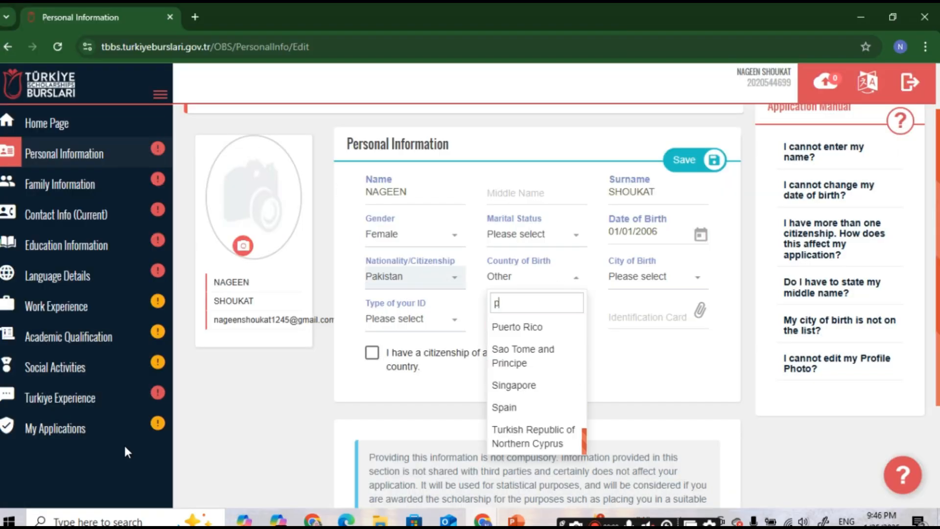
text(aki)
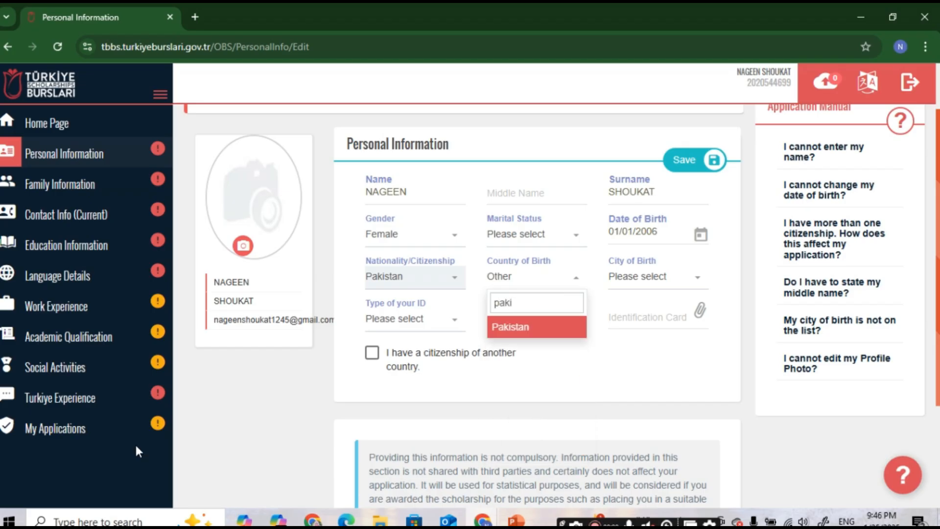
click(519, 329)
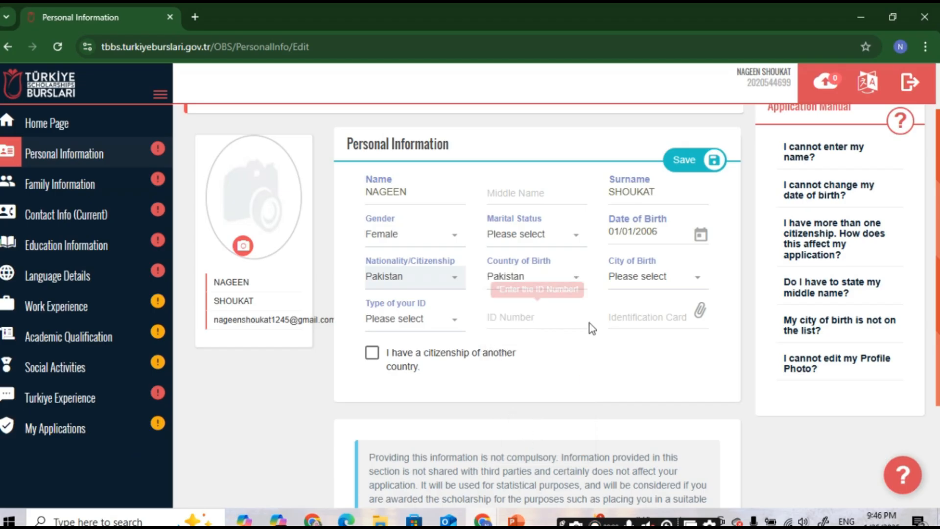
click(677, 282)
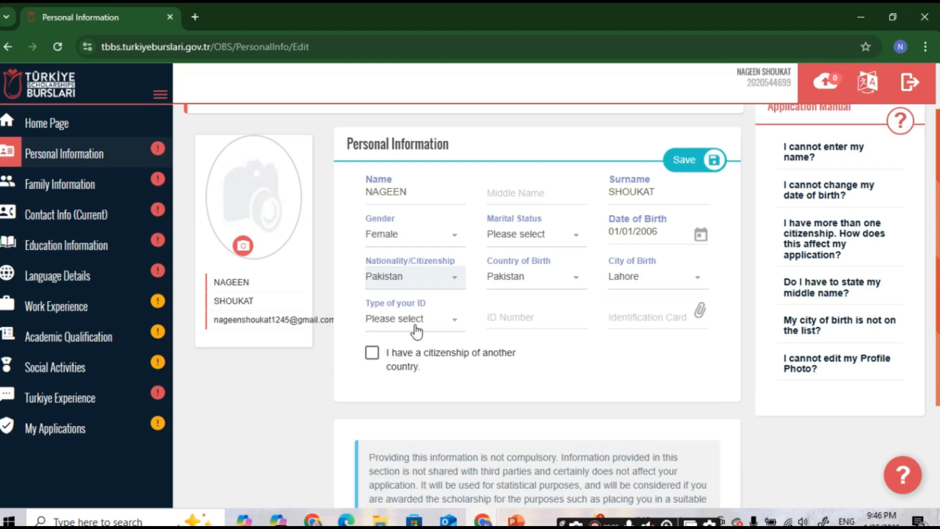
click(425, 324)
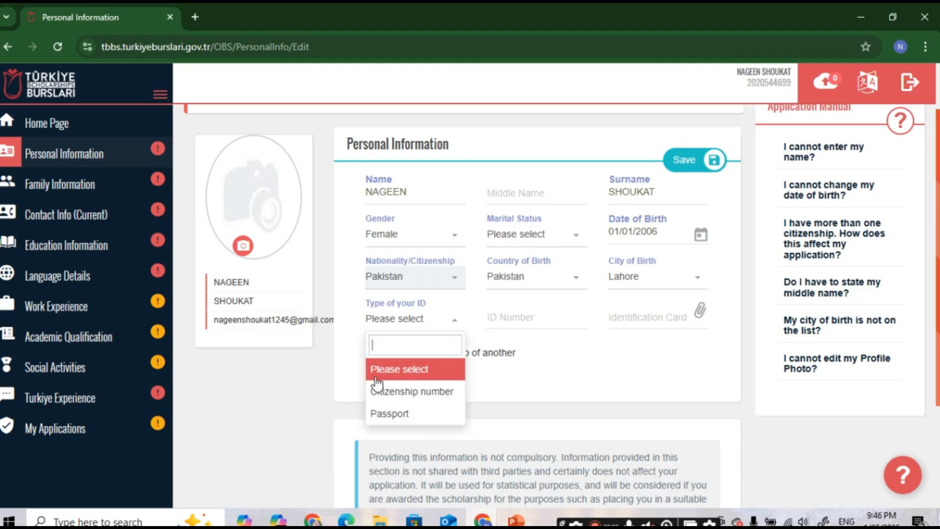
click(409, 427)
Step: Enter the passport number, passport type 'ordinary' and country code PAK
click(413, 365)
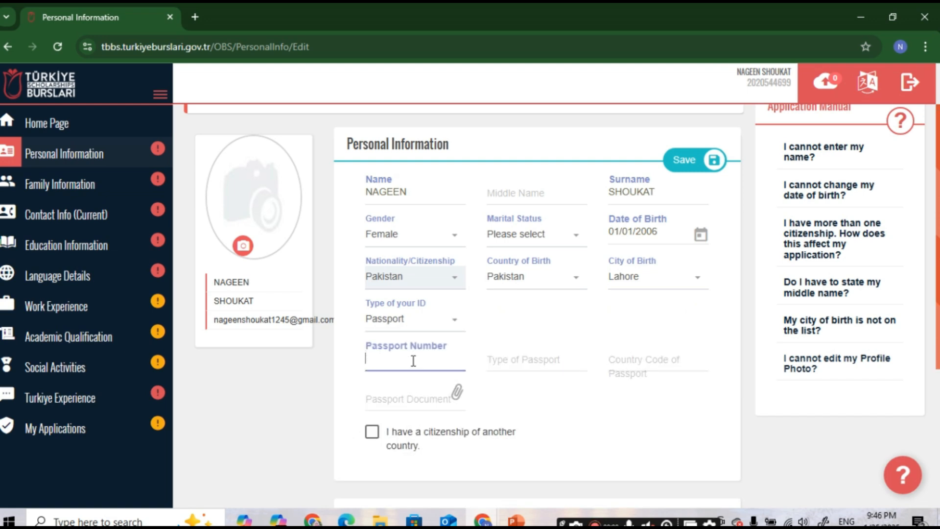
click(512, 361)
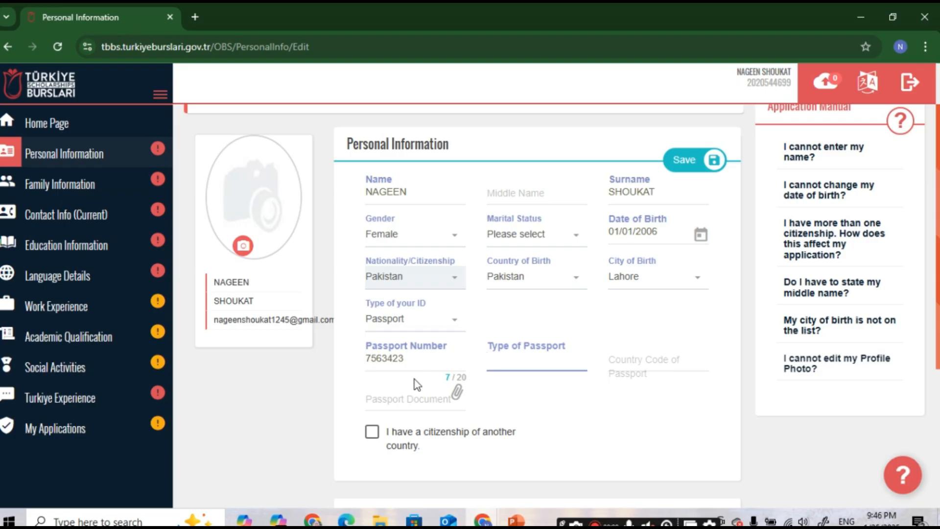
text(ordinary)
click(672, 366)
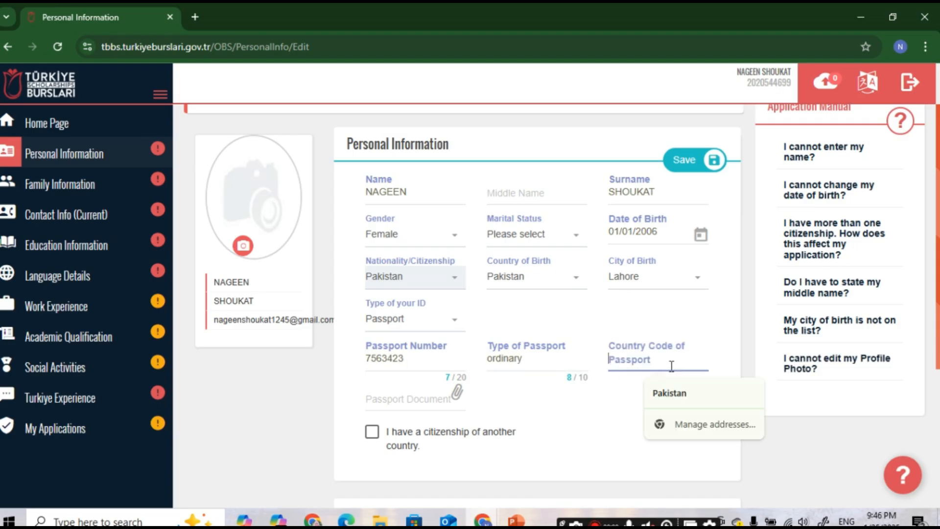
scroll(661, 369, down, 1)
text(PAK)
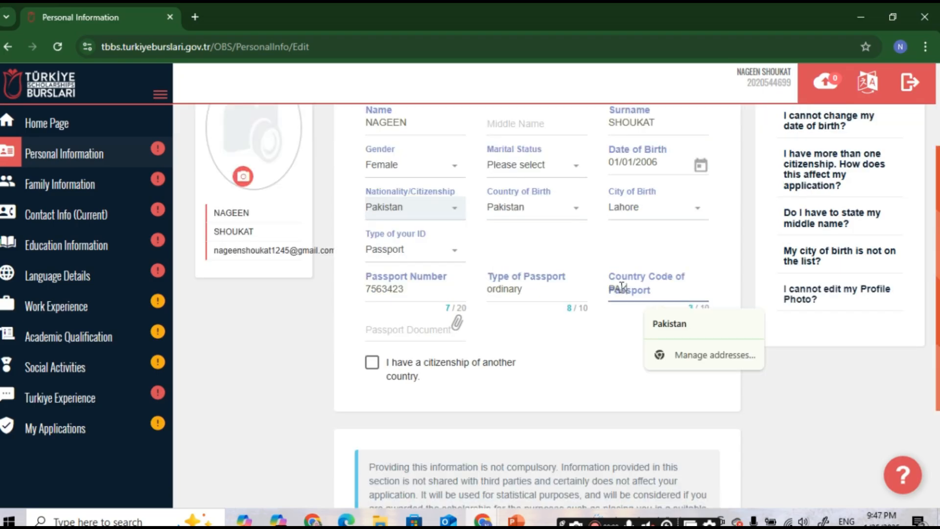
click(576, 351)
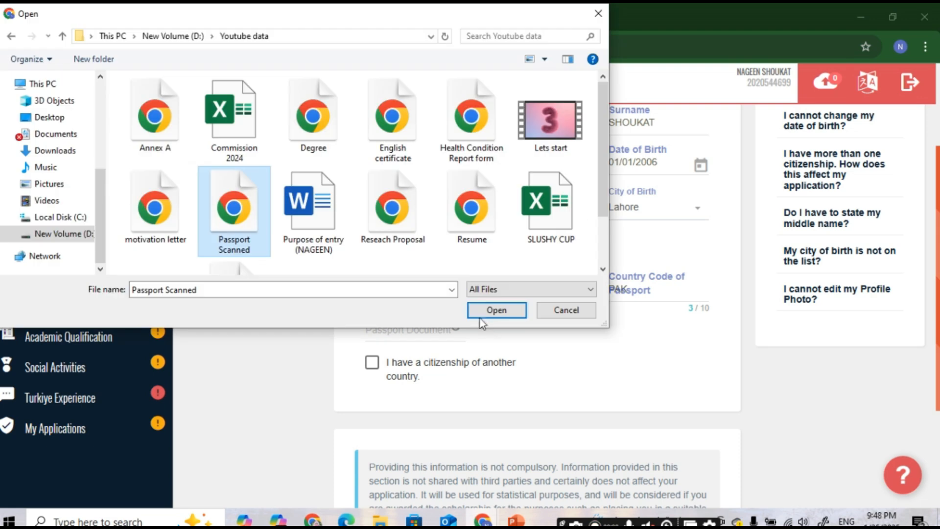
Step: Upload Passport Scanned.pdf as the passport document
click(496, 310)
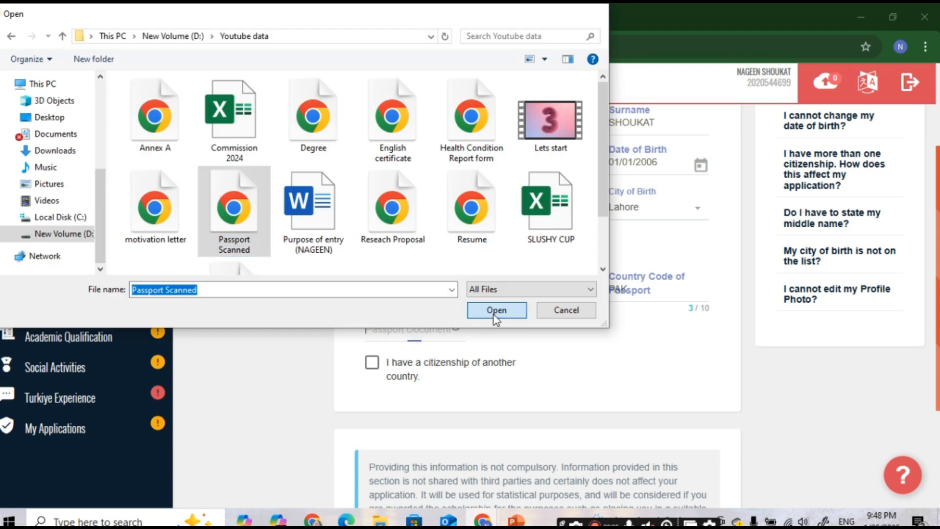
scroll(494, 284, down, 3)
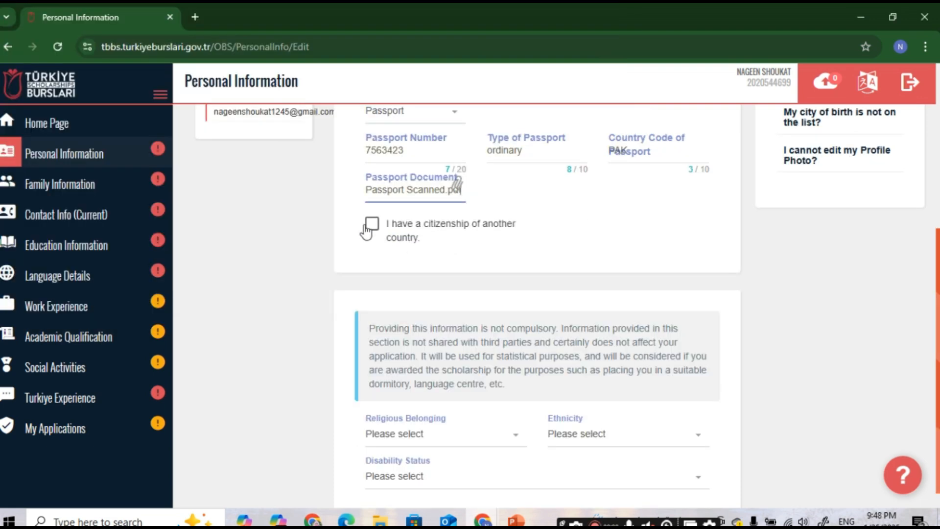
Step: Set religion to Islam, ethnicity to Indians of India and Pakistan, and disability to 'I dont have any disability'
scroll(411, 228, down, 1)
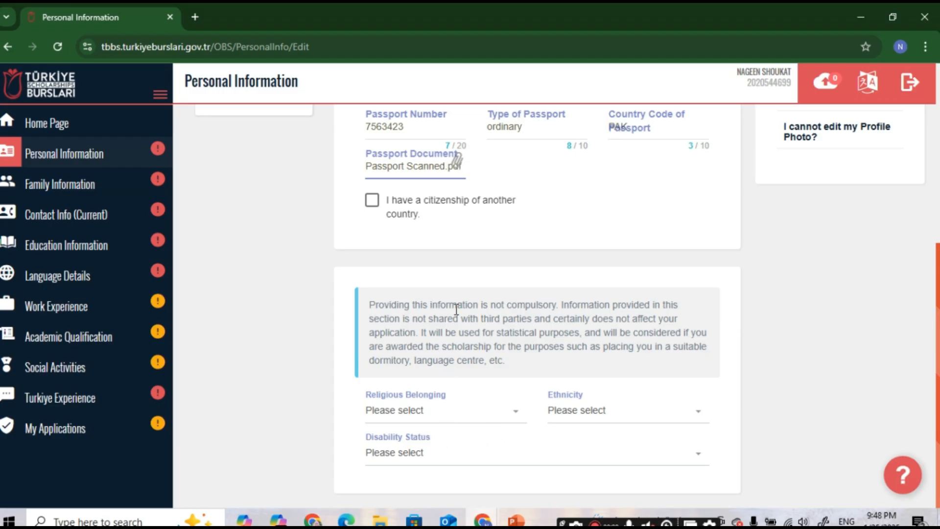
click(512, 422)
scroll(419, 352, down, 10)
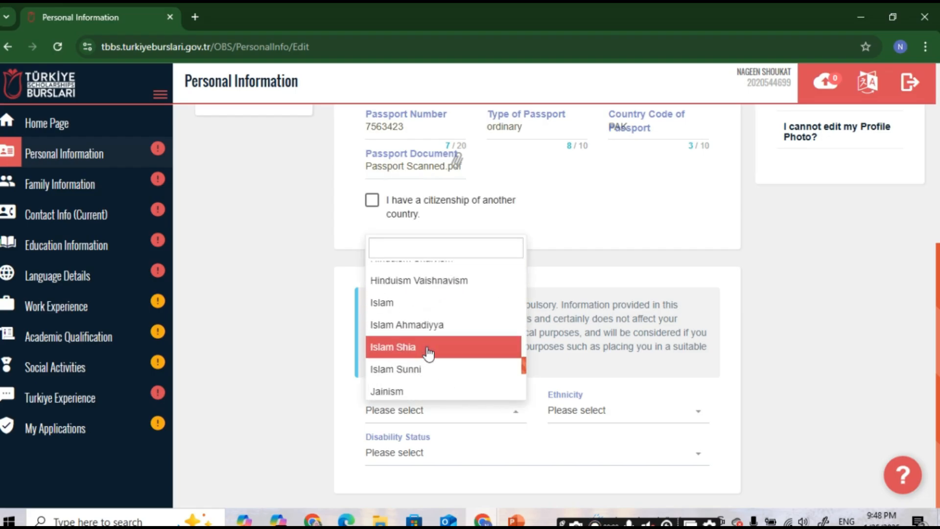
click(426, 306)
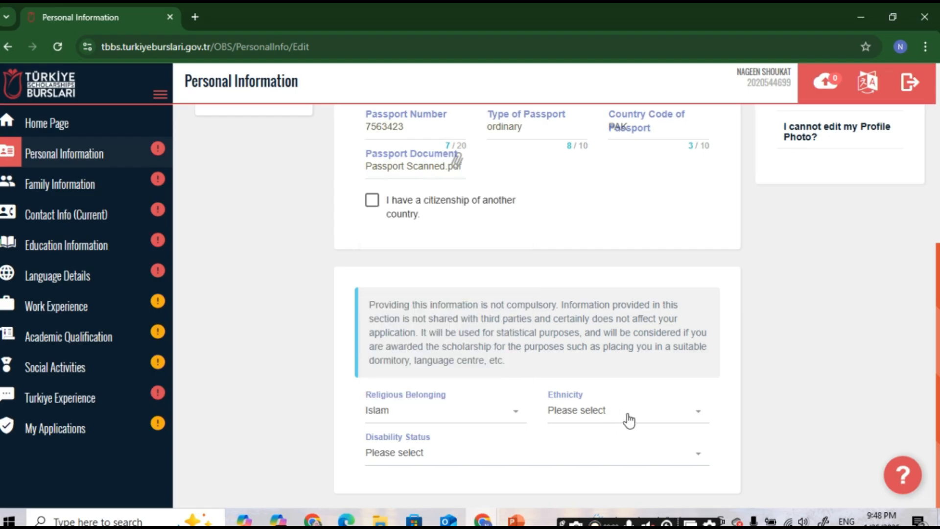
click(626, 421)
click(399, 453)
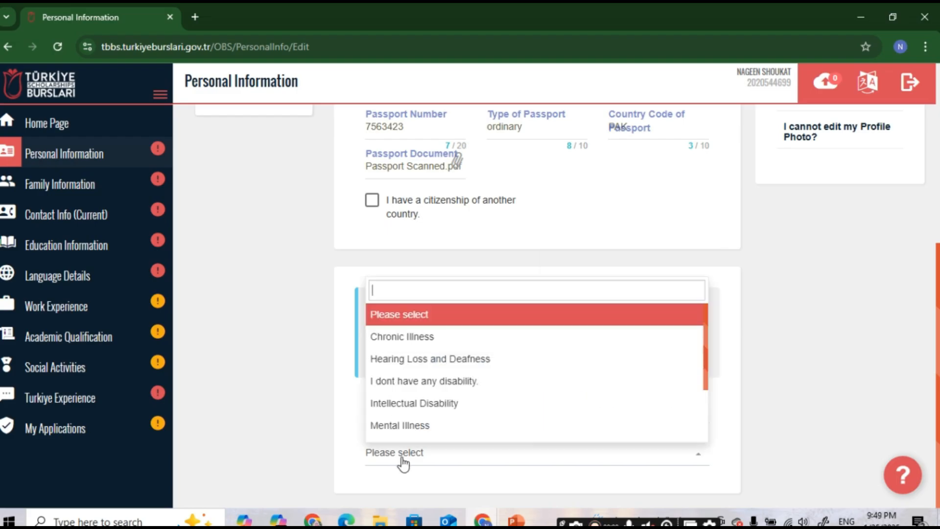
scroll(434, 356, down, 3)
scroll(404, 374, up, 3)
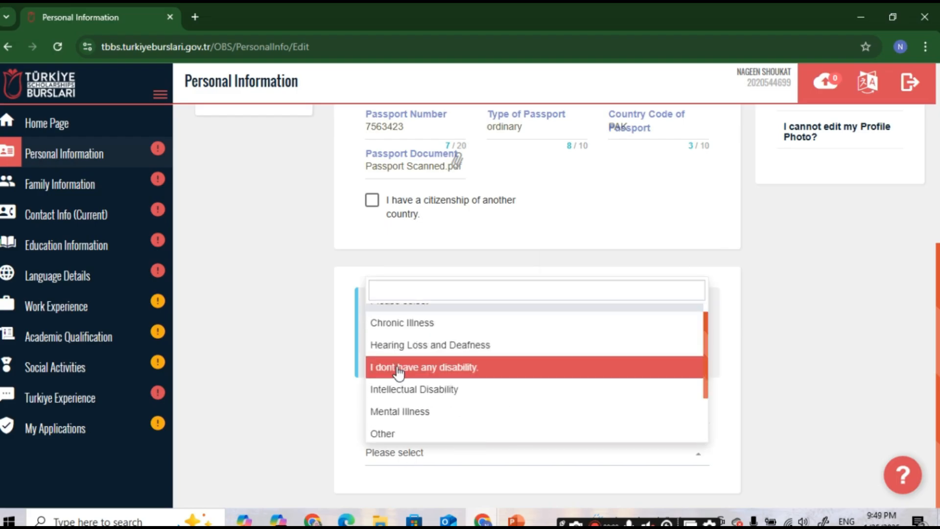
click(403, 376)
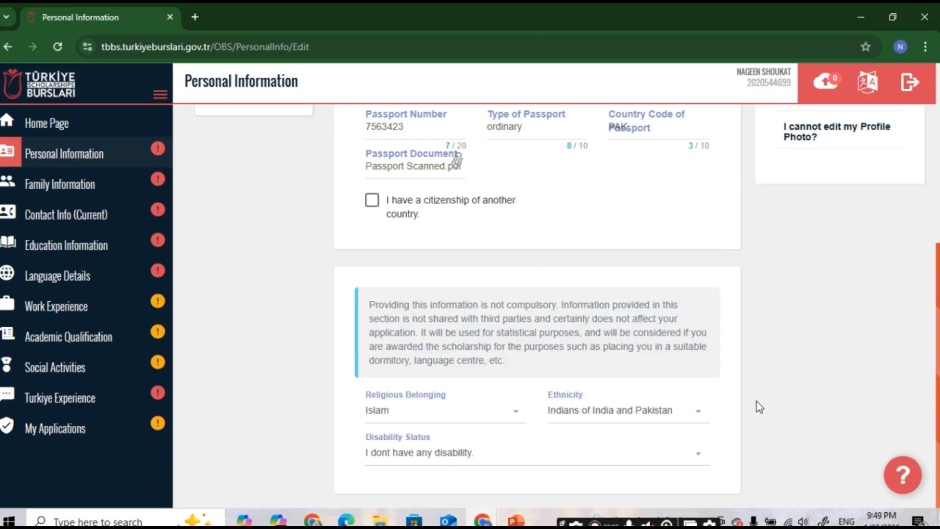
Step: Save the personal information and go to Family Information
scroll(759, 406, up, 6)
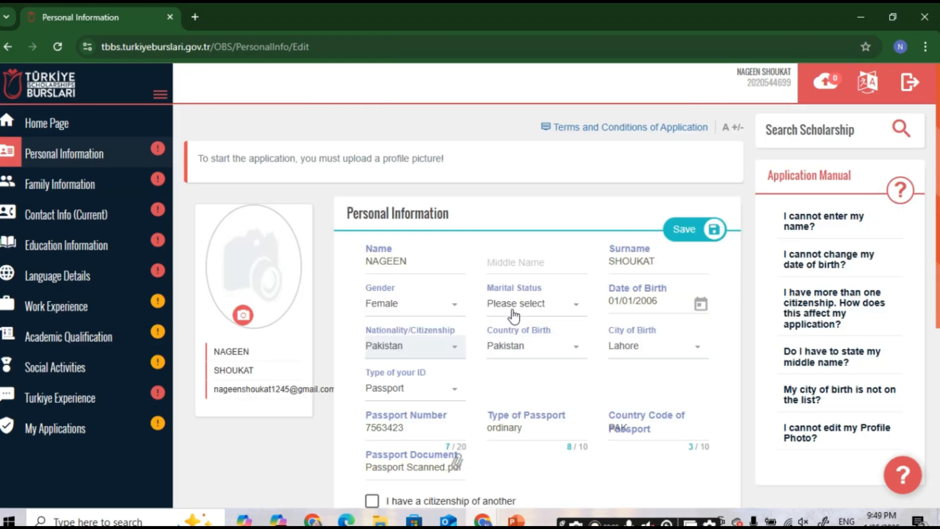
click(688, 230)
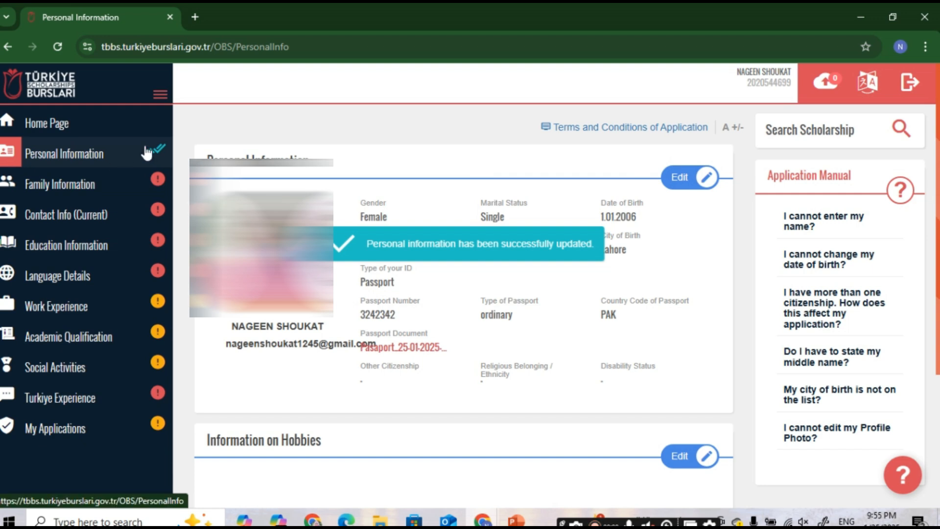
click(87, 188)
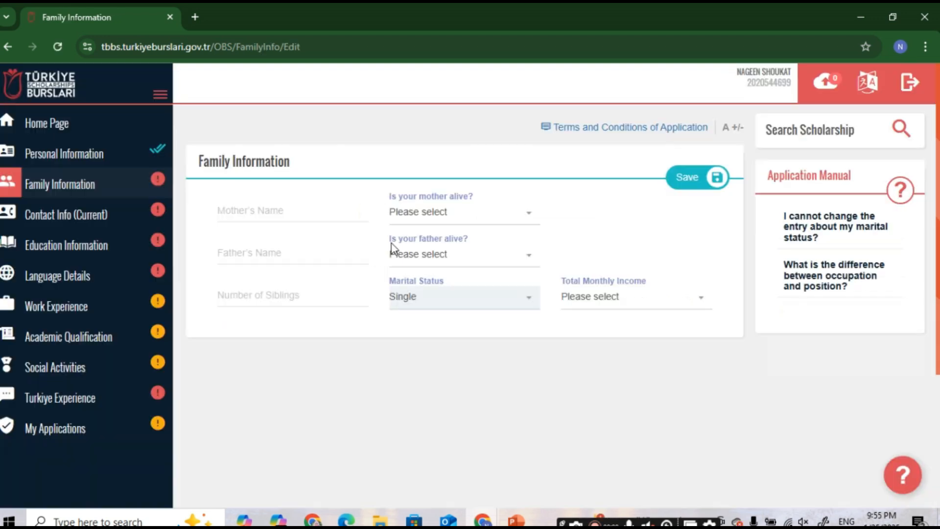
Step: Fill in the mother's and father's names and mark the father as alive
click(301, 211)
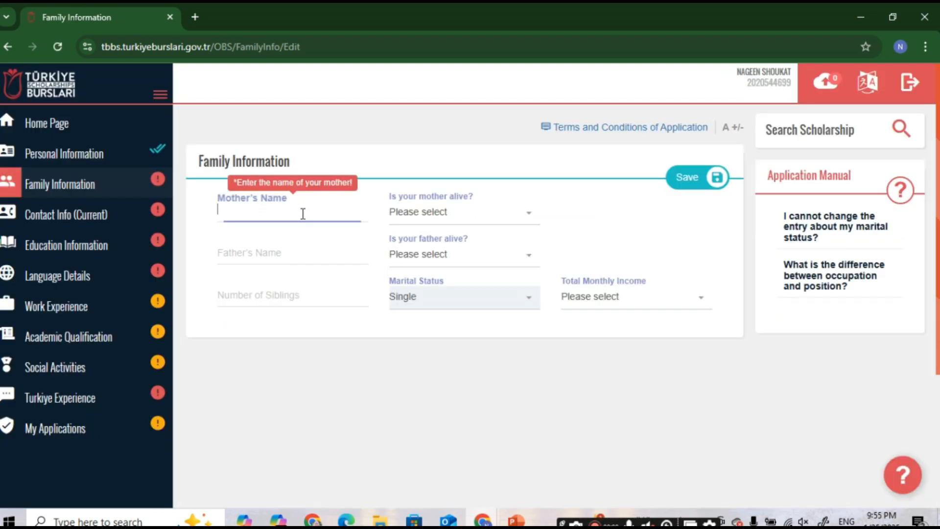
click(272, 251)
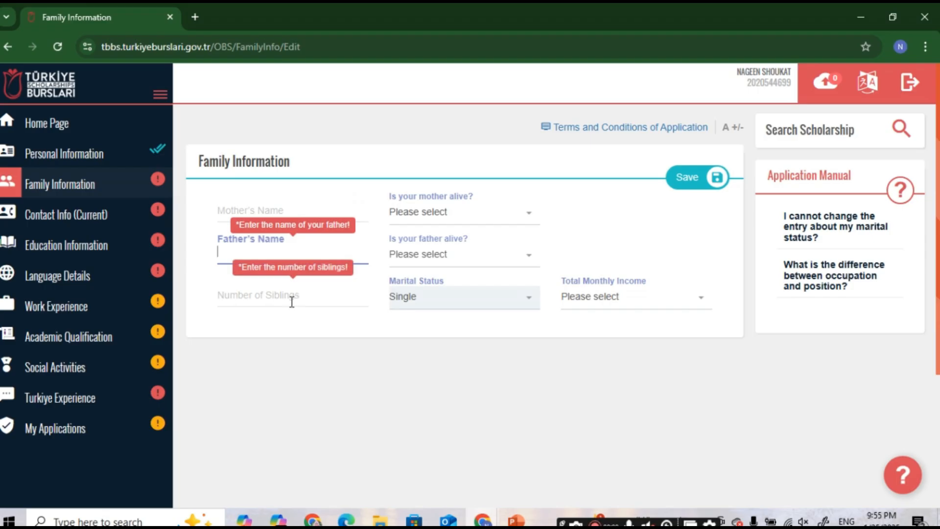
click(291, 206)
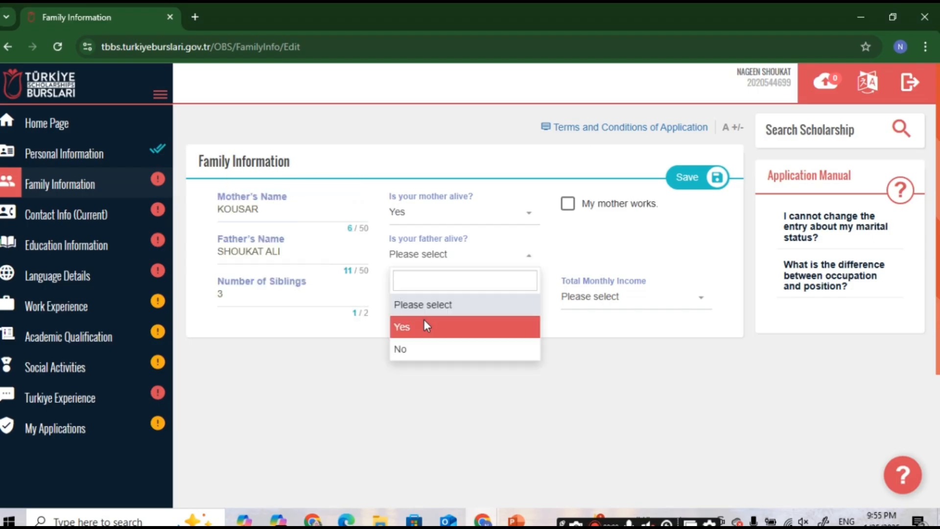
click(424, 326)
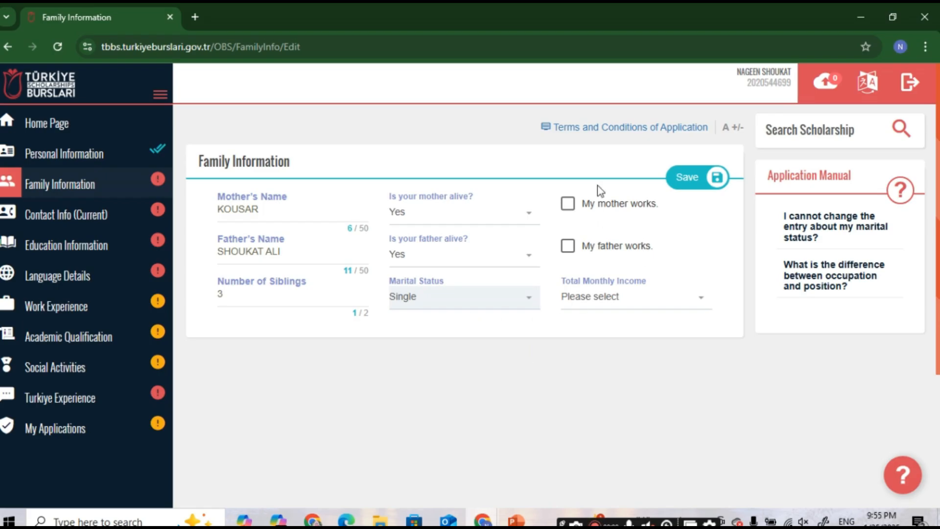
Step: Mark that the father works as Unemployed, with total monthly income 250-500 ($)
click(569, 251)
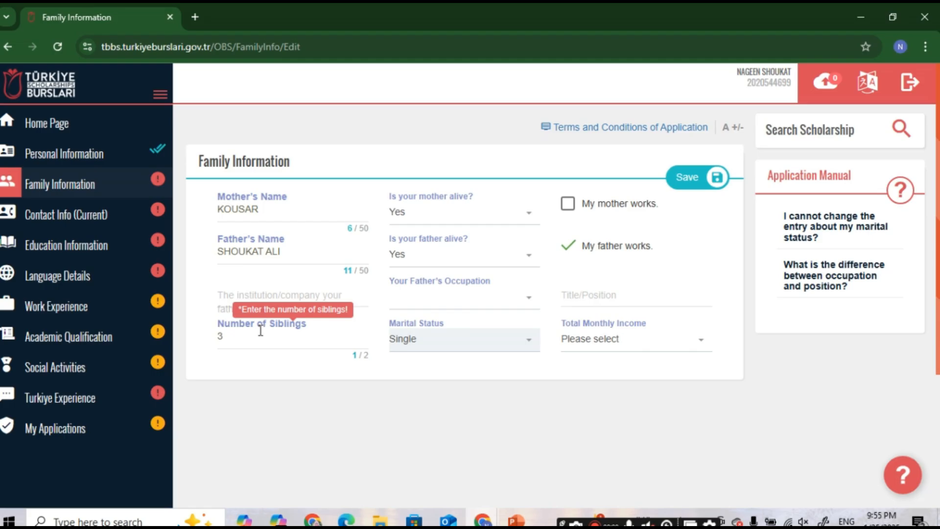
click(524, 300)
scroll(447, 388, down, 3)
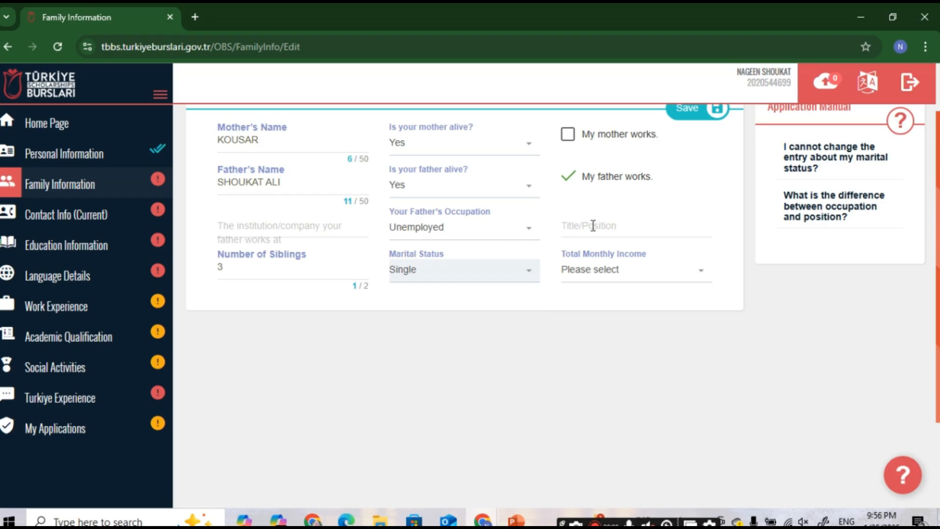
click(593, 225)
click(606, 278)
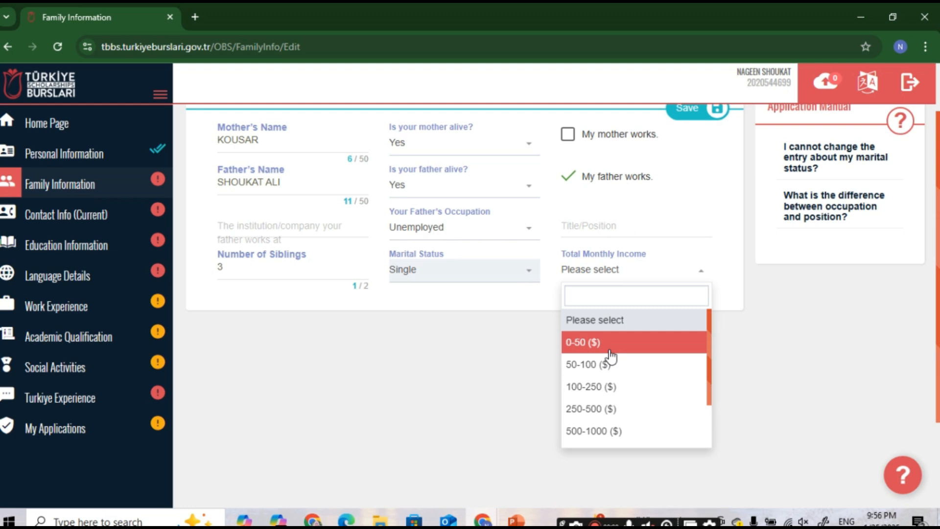
click(622, 408)
Step: Enter N/A as the father's institution and Mr as his title, then save
click(287, 297)
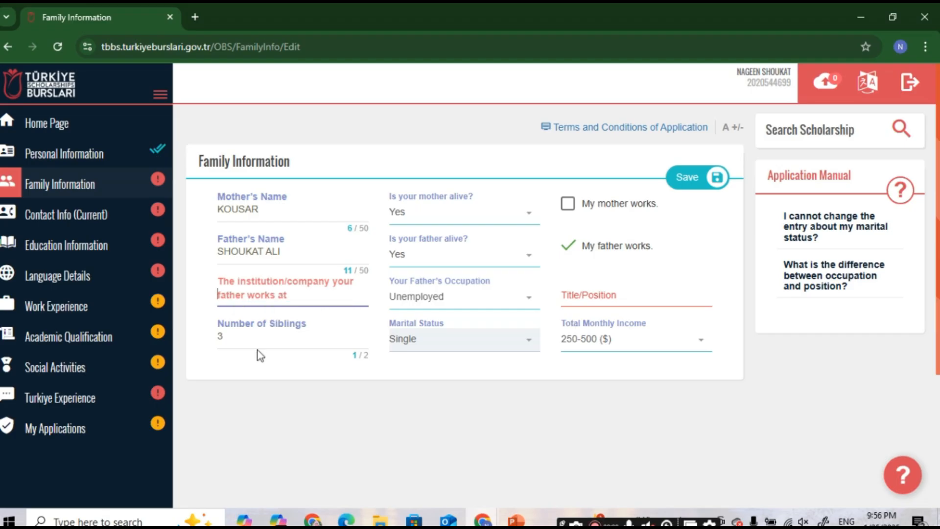
text(N/A)
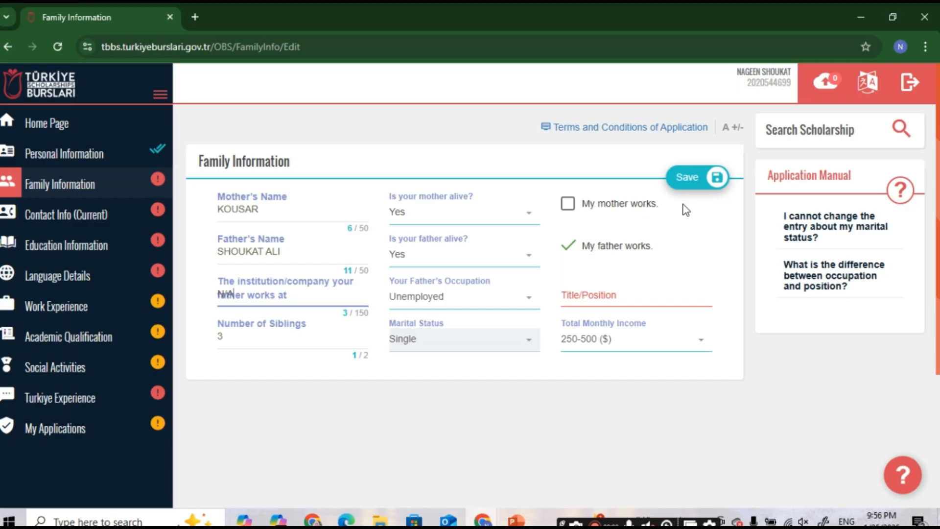
click(581, 300)
text(Mr)
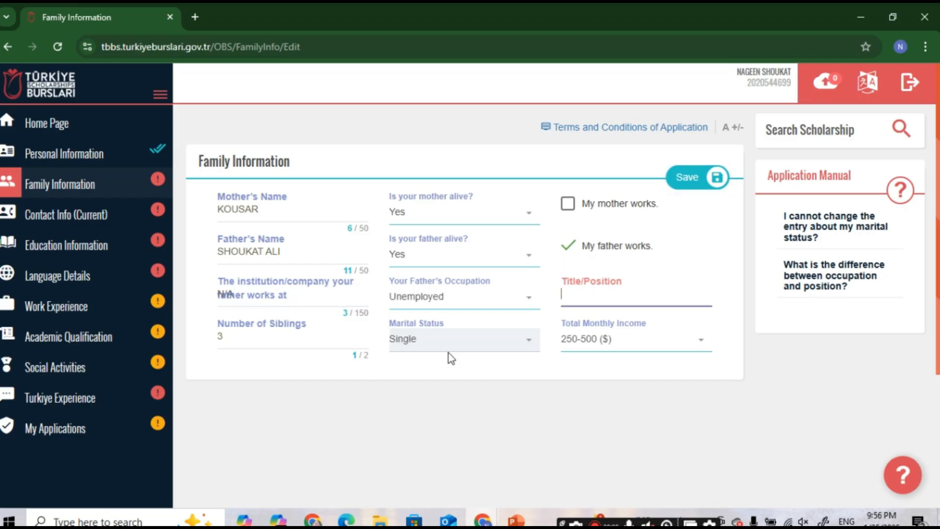
click(683, 180)
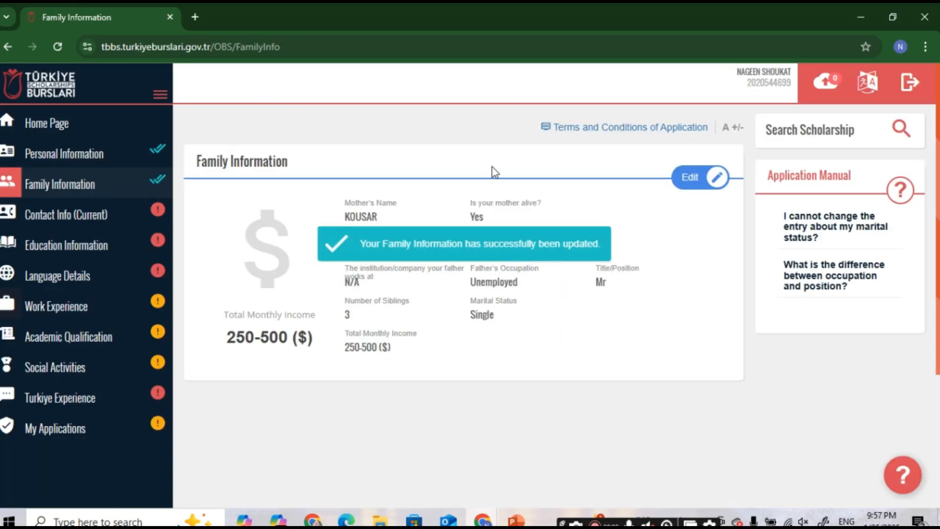
Step: In Contact Info (Current), select Pakistan as the country and Lahore as the city
click(67, 214)
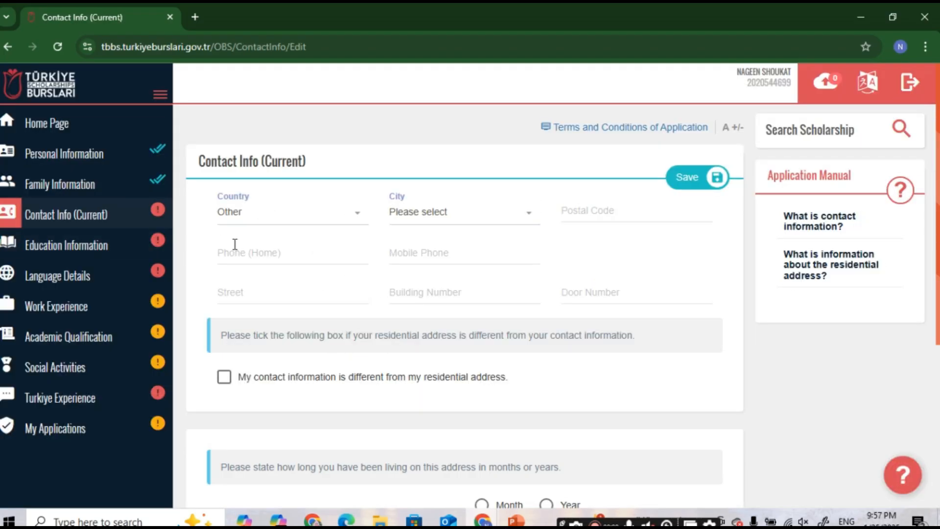
scroll(236, 250, down, 1)
scroll(241, 216, up, 1)
click(261, 224)
text(p)
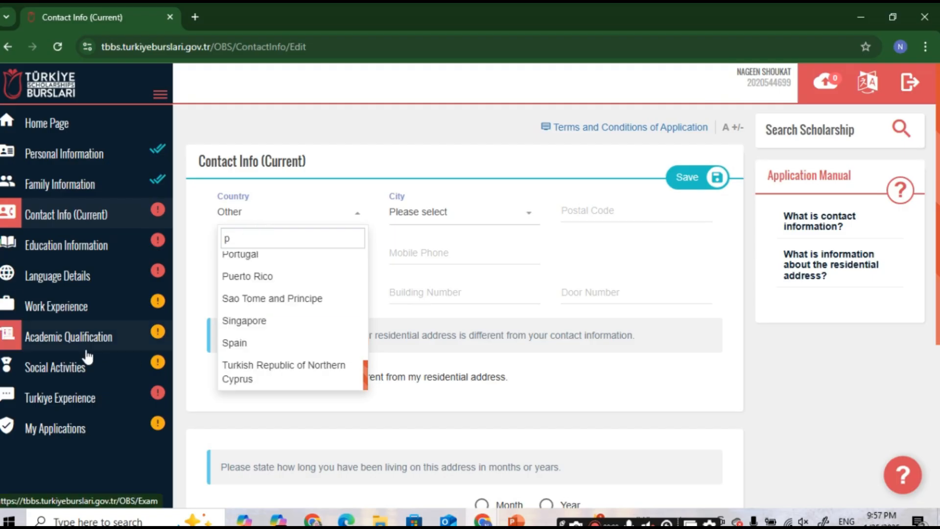
click(443, 220)
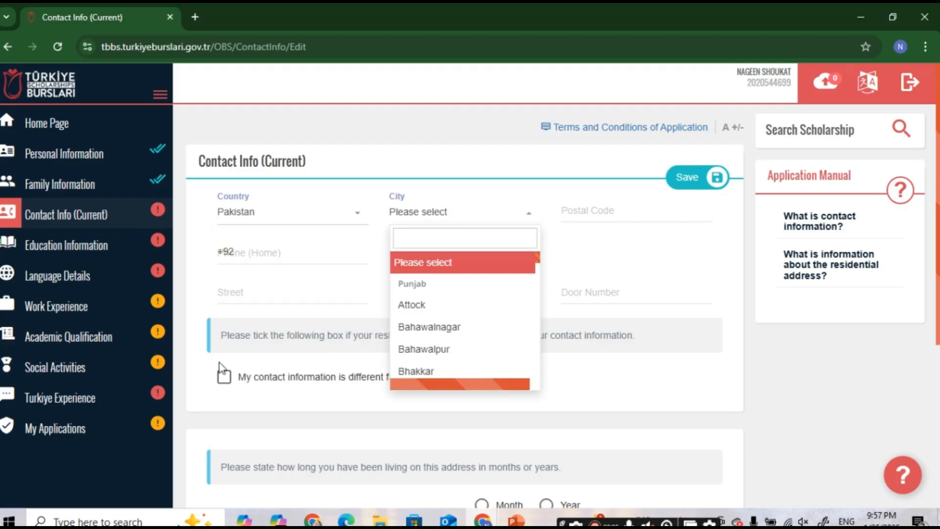
text(l)
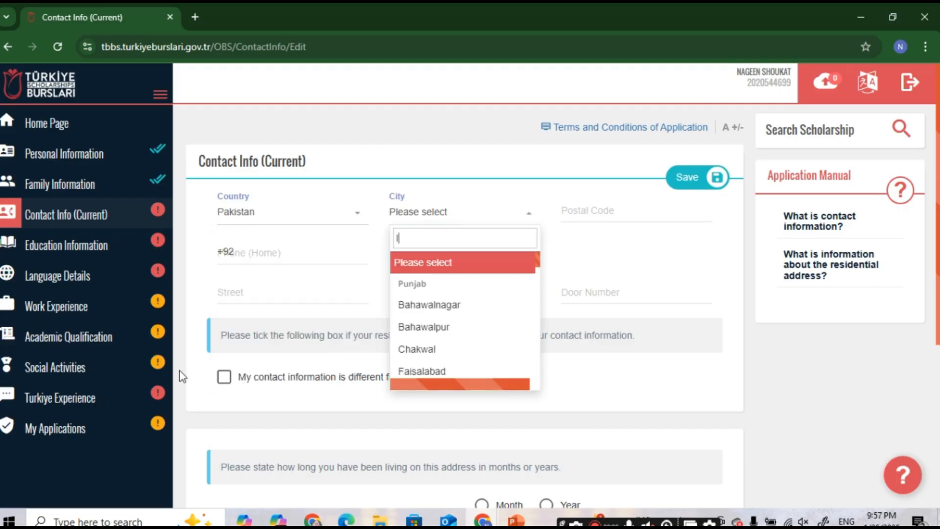
click(267, 254)
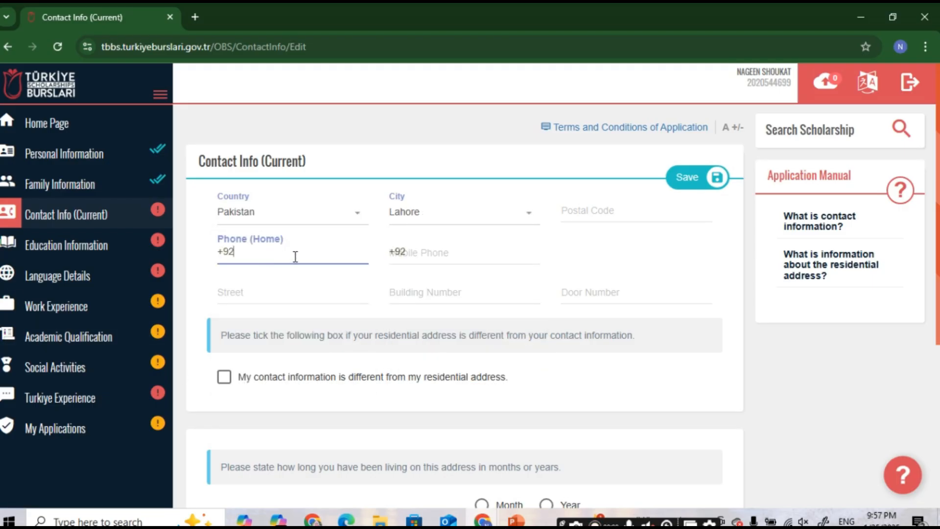
Step: Enter the home and mobile phone numbers, street, building number and postal code
key(Tab)
click(270, 299)
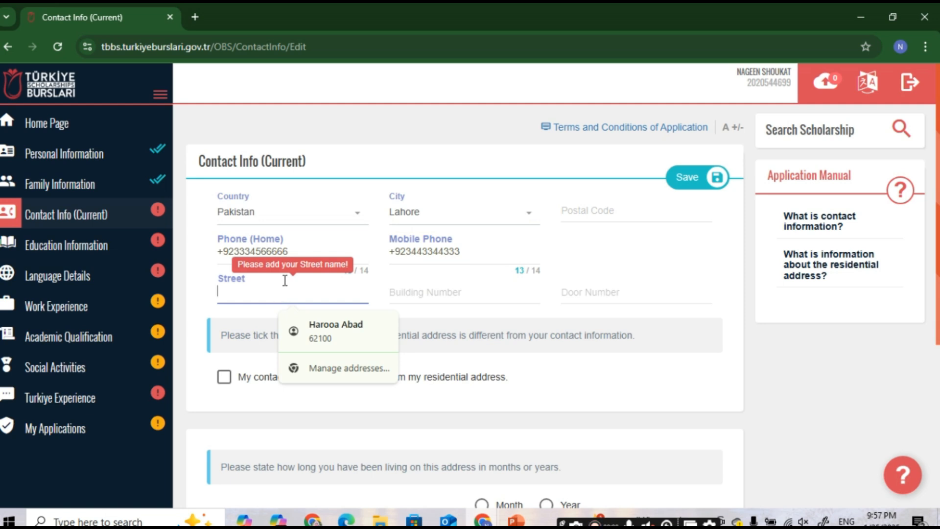
text(Nil)
click(456, 295)
click(590, 211)
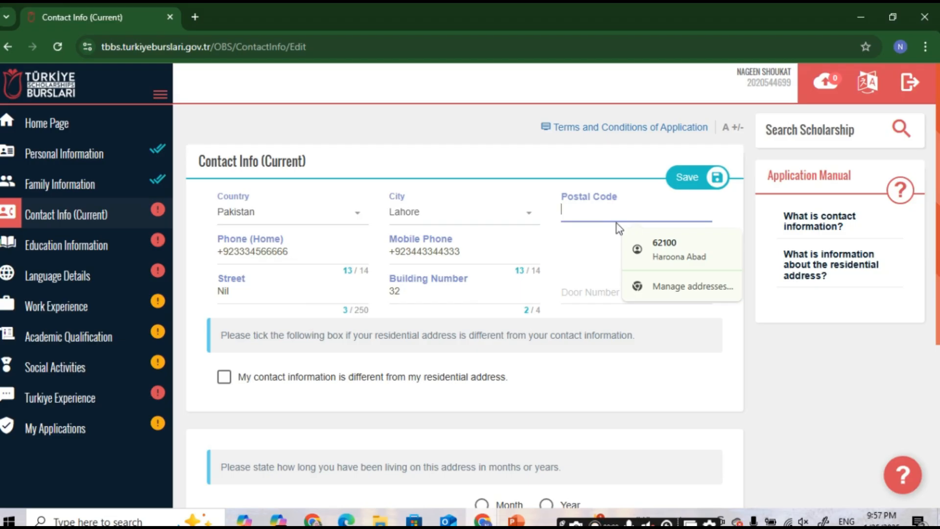
text(56777)
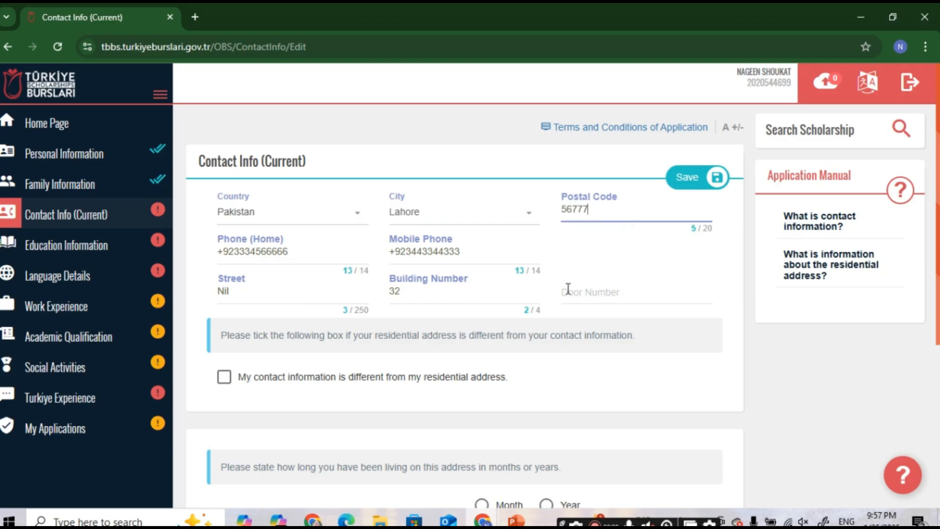
click(568, 290)
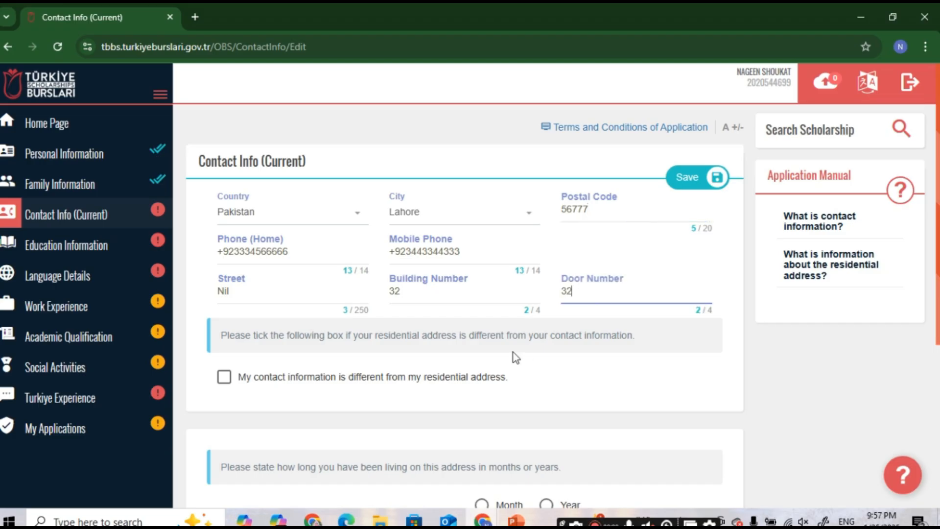
Step: Set the residence duration at the current address to 21 years
scroll(809, 389, down, 2)
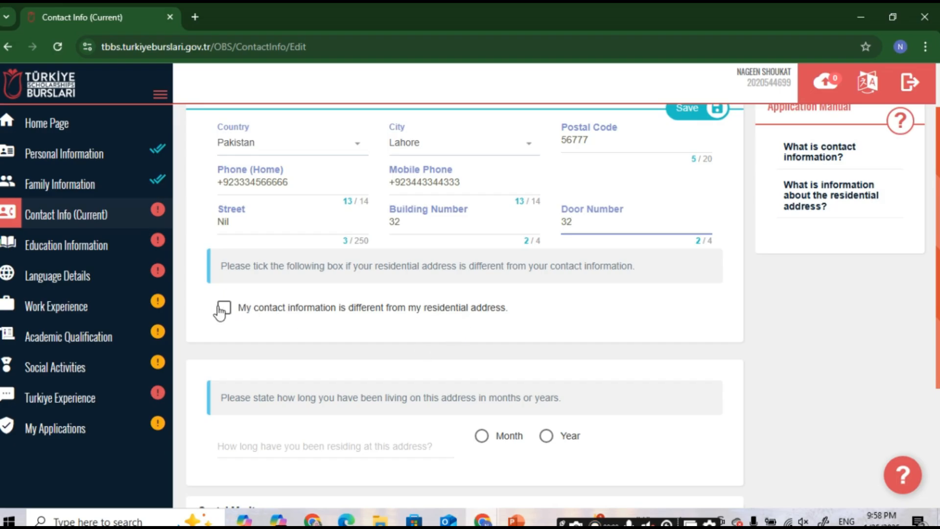
scroll(243, 325, down, 3)
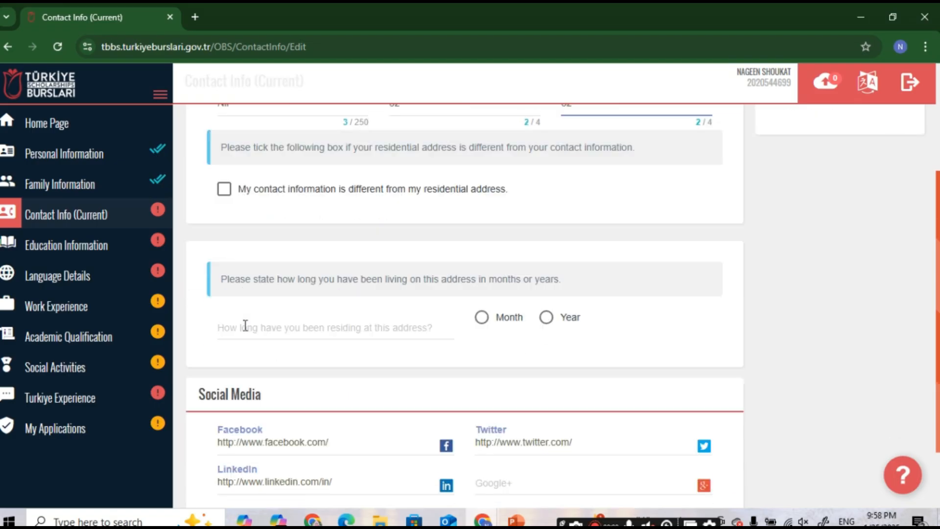
scroll(255, 330, down, 1)
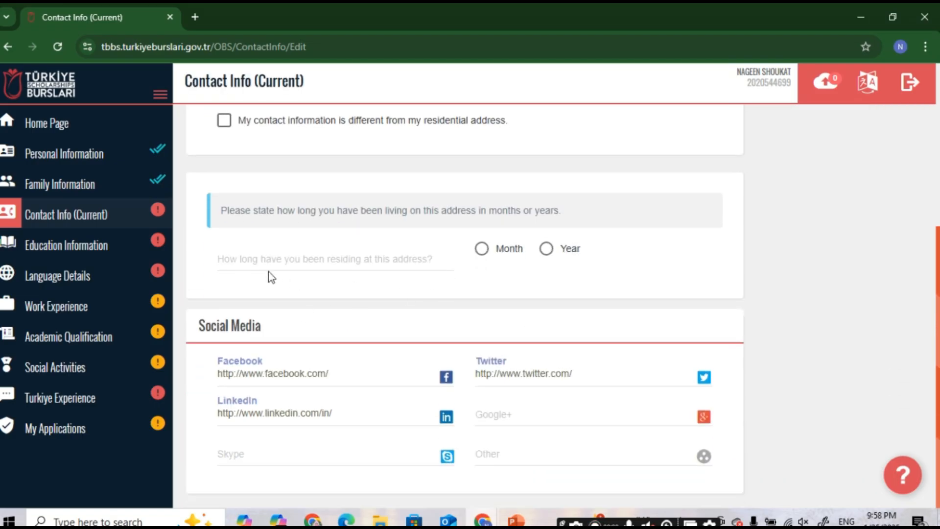
click(278, 259)
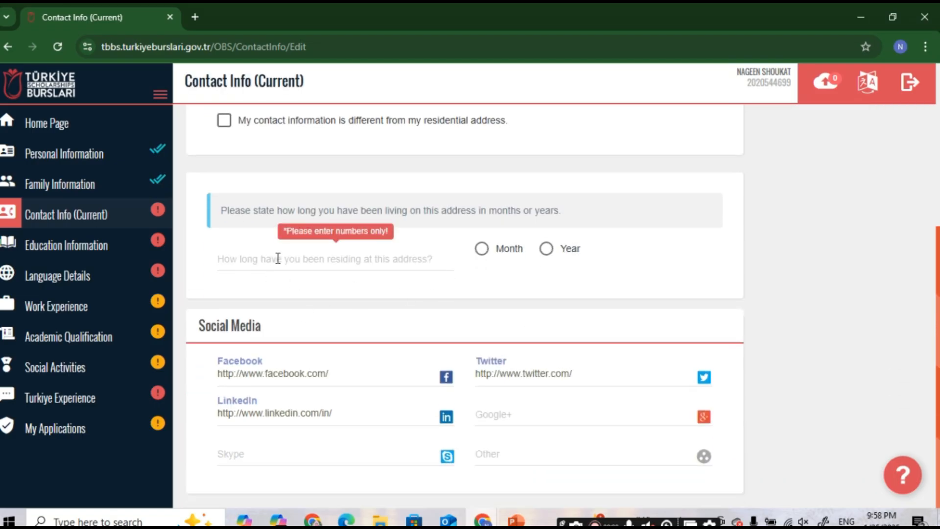
click(413, 264)
text(21)
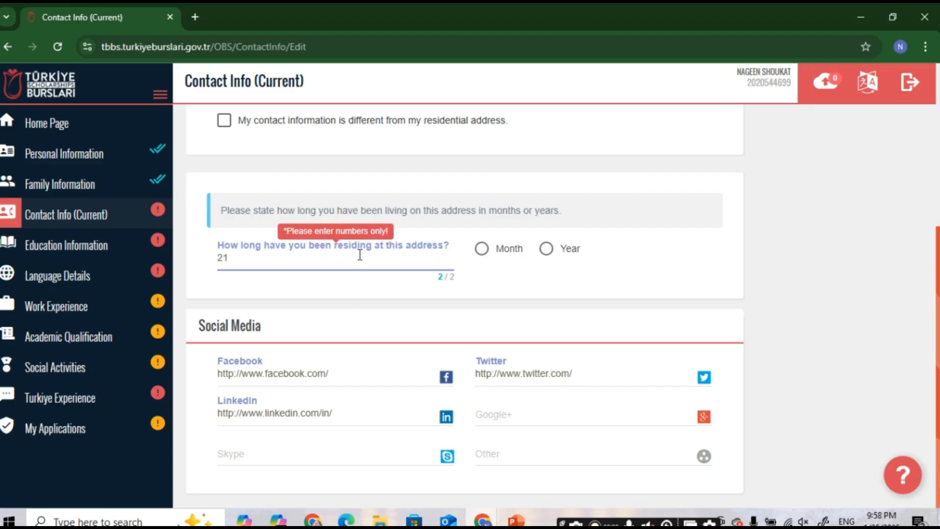
click(546, 248)
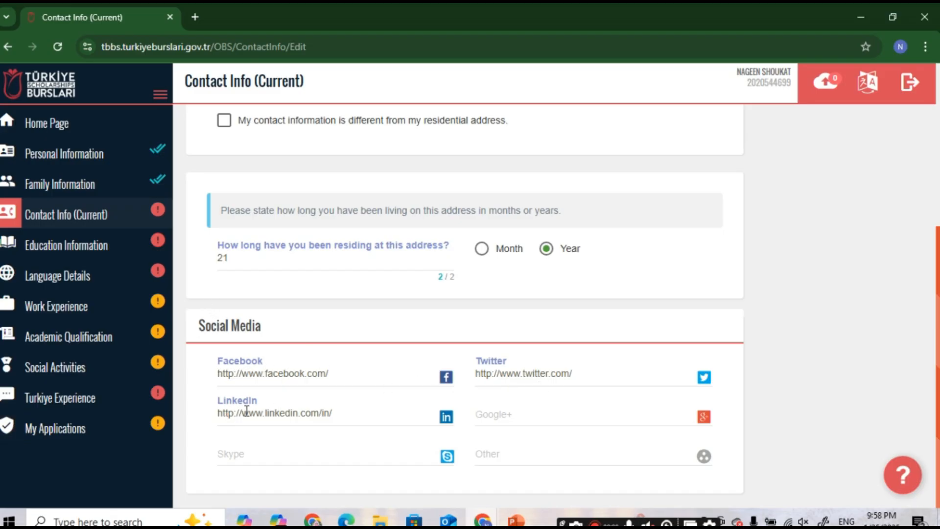
Step: Review the Facebook and Google+ profile links and save the contact information
click(272, 375)
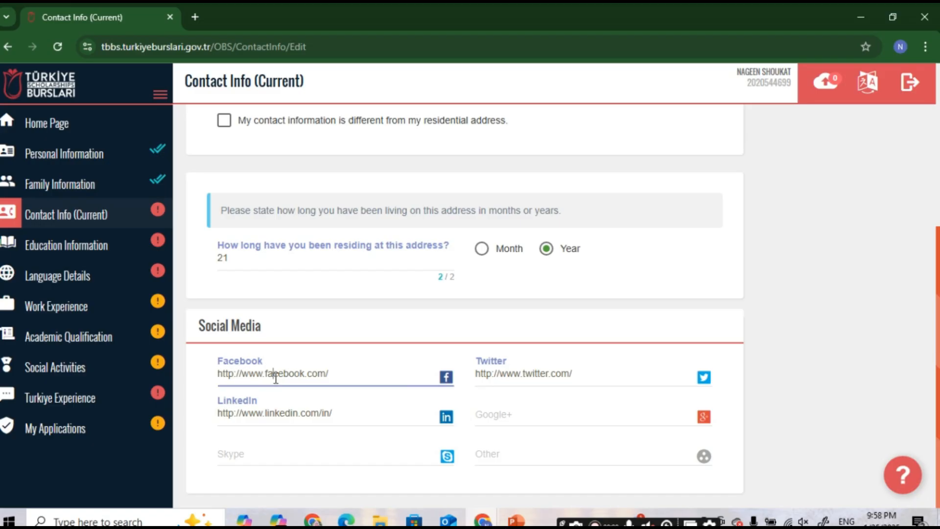
click(342, 376)
click(490, 434)
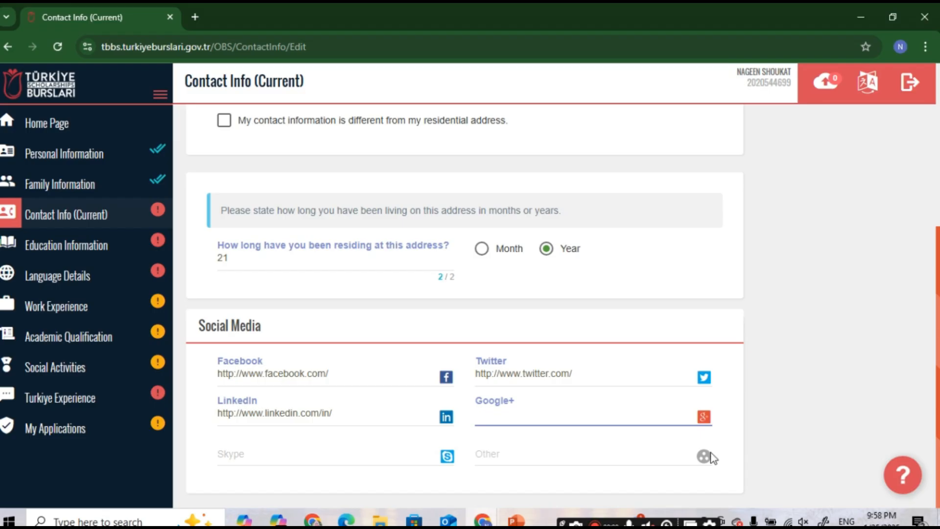
scroll(740, 253, up, 5)
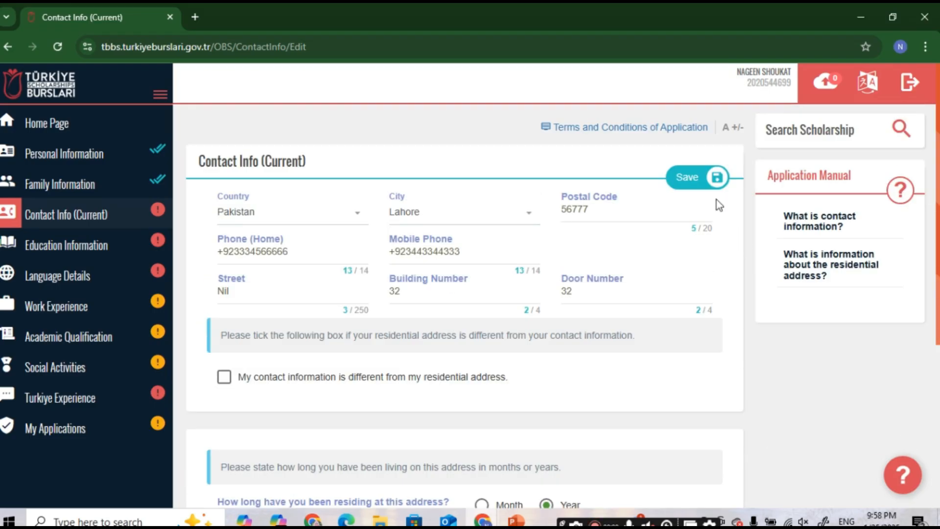
click(689, 189)
click(833, 265)
click(84, 246)
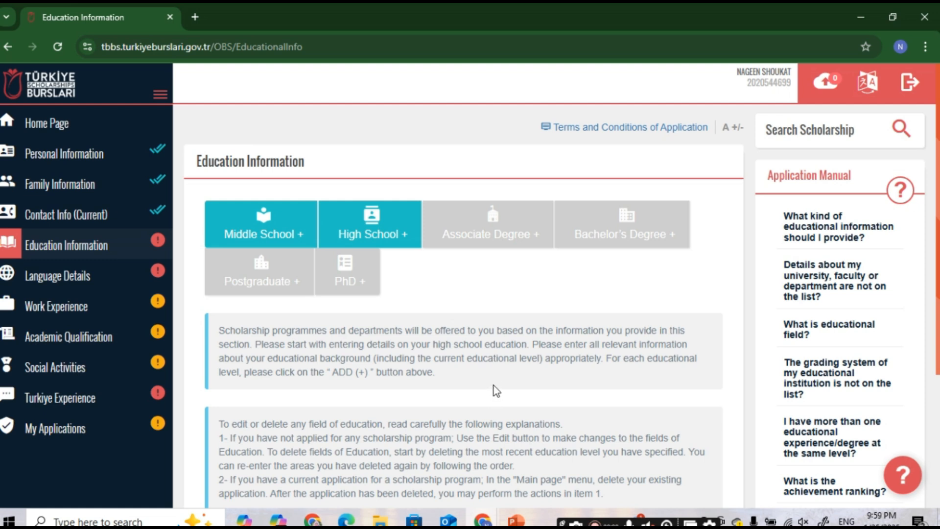
scroll(496, 392, down, 4)
scroll(496, 383, up, 2)
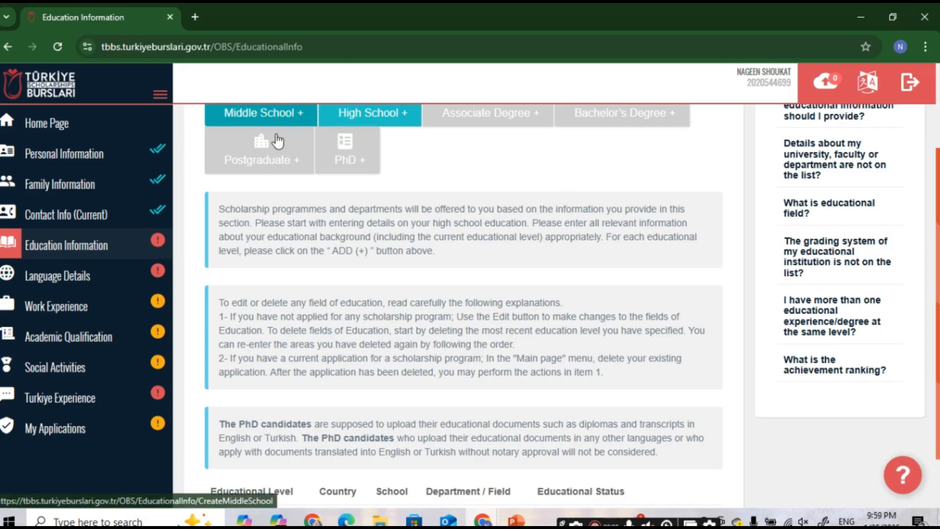
scroll(275, 142, up, 3)
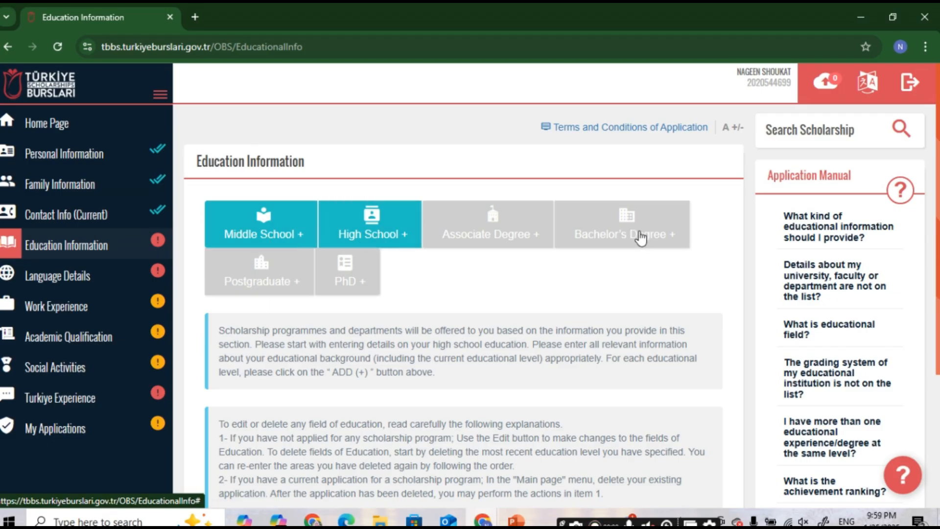
scroll(437, 316, down, 2)
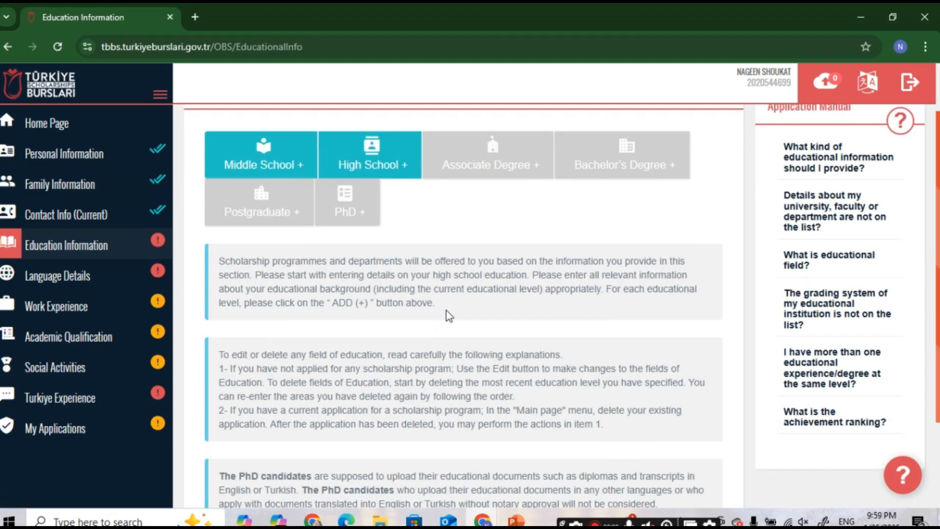
scroll(441, 311, up, 2)
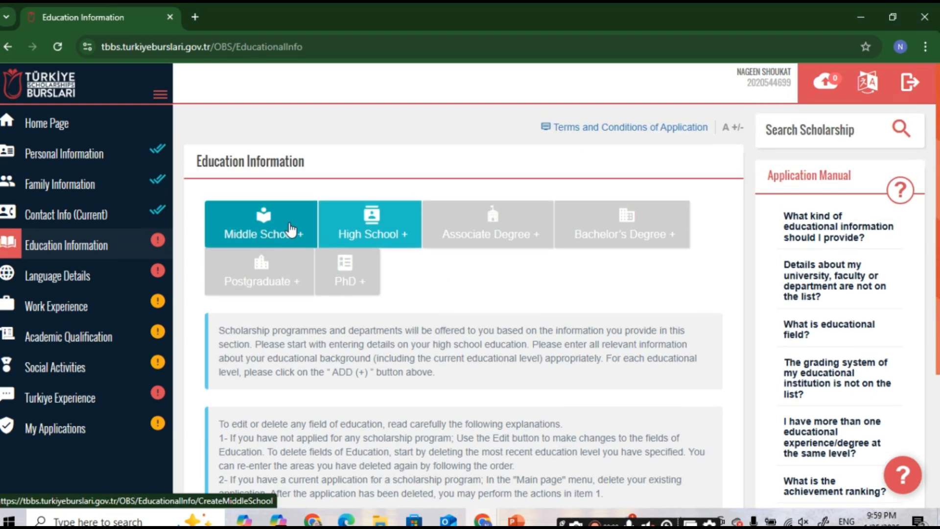
scroll(447, 303, down, 3)
scroll(447, 296, up, 3)
Step: Add a middle school in Pakistan, Lahore: AİZAR HİGH SCHOOL LAHORE
click(299, 238)
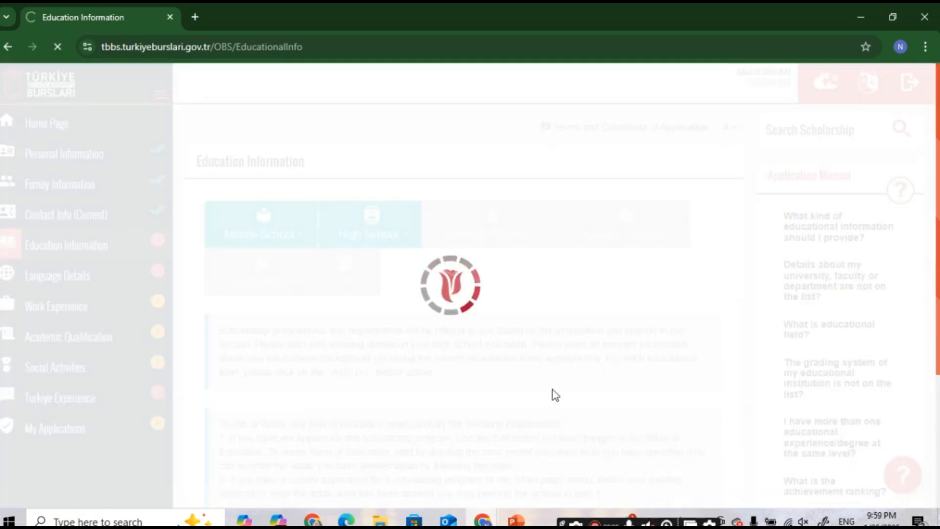
scroll(362, 304, down, 1)
scroll(363, 304, up, 2)
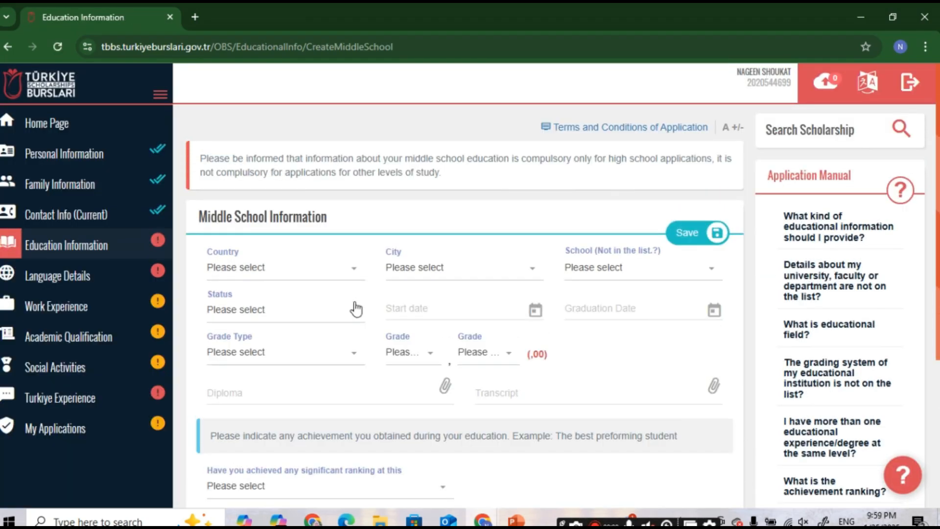
click(249, 269)
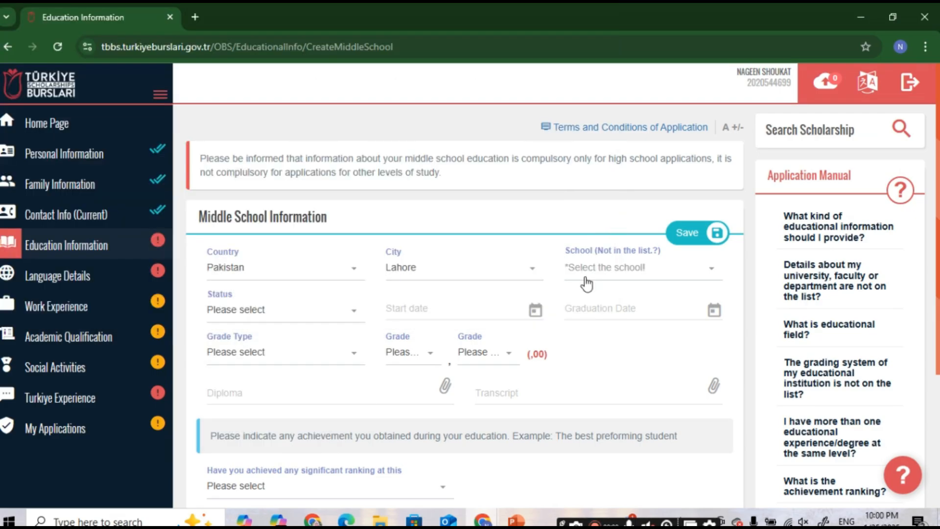
click(586, 282)
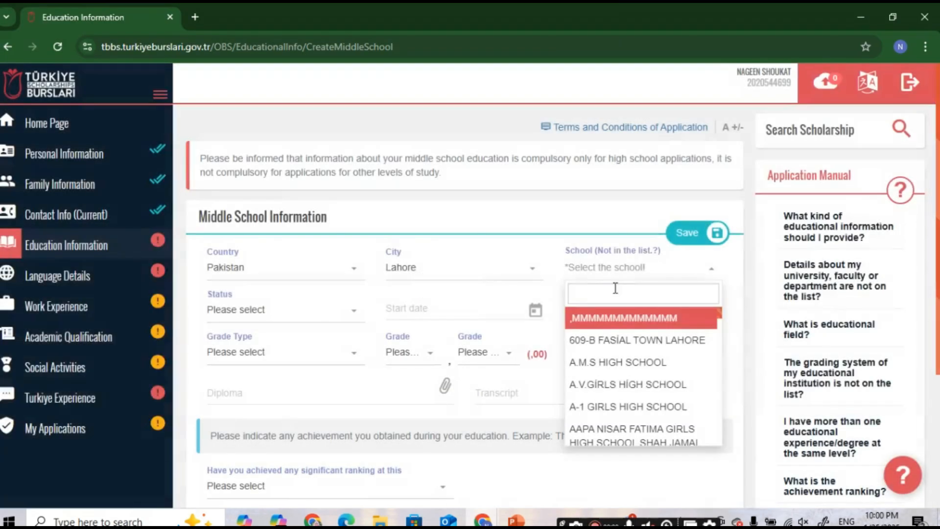
text(lahore)
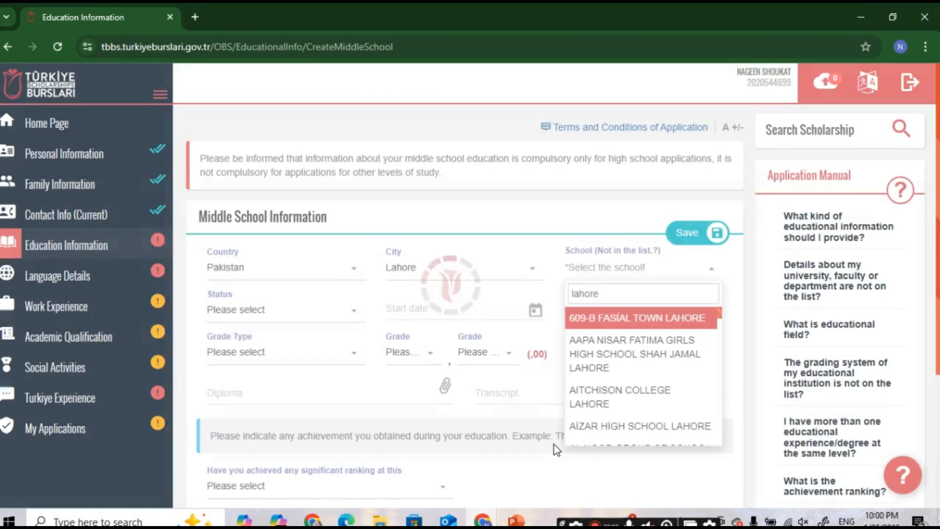
click(612, 425)
Step: Mark the middle school as graduated, dated 01/01/2020 to 01/03/2022
click(265, 310)
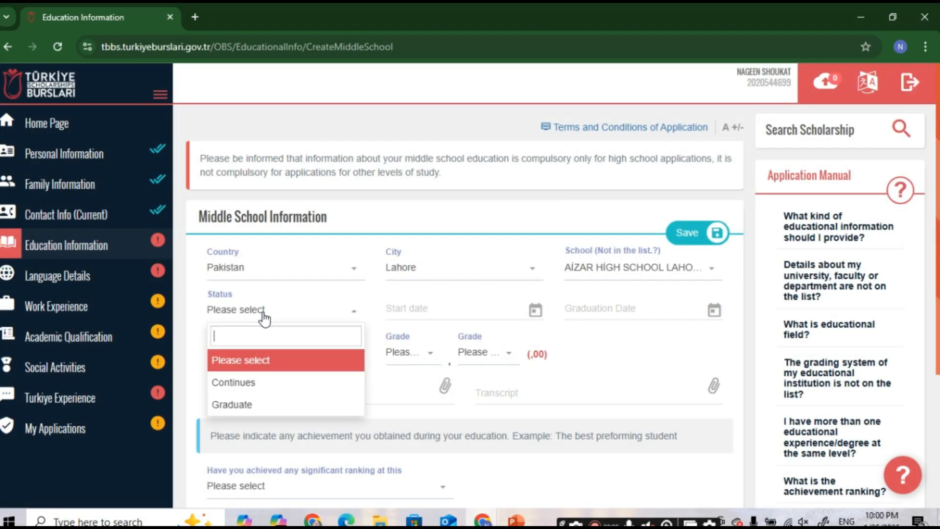
click(258, 408)
click(447, 309)
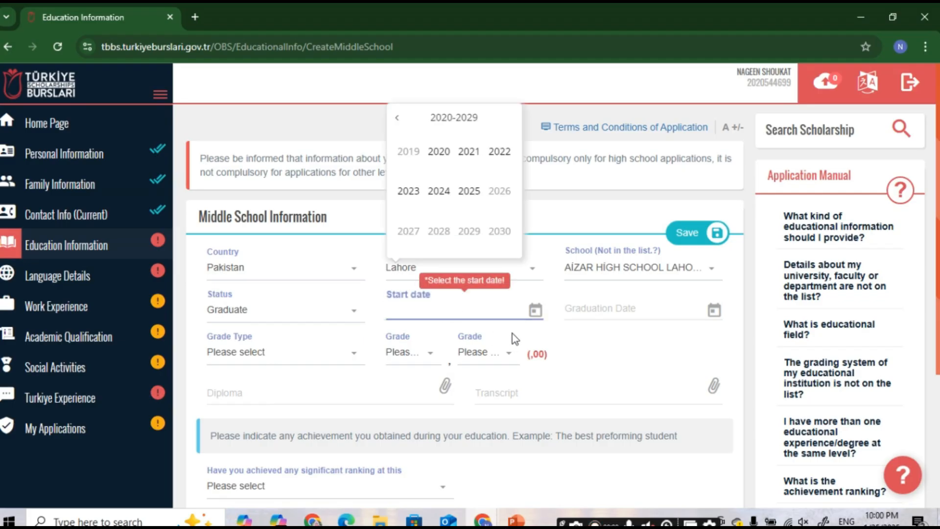
click(438, 151)
click(678, 318)
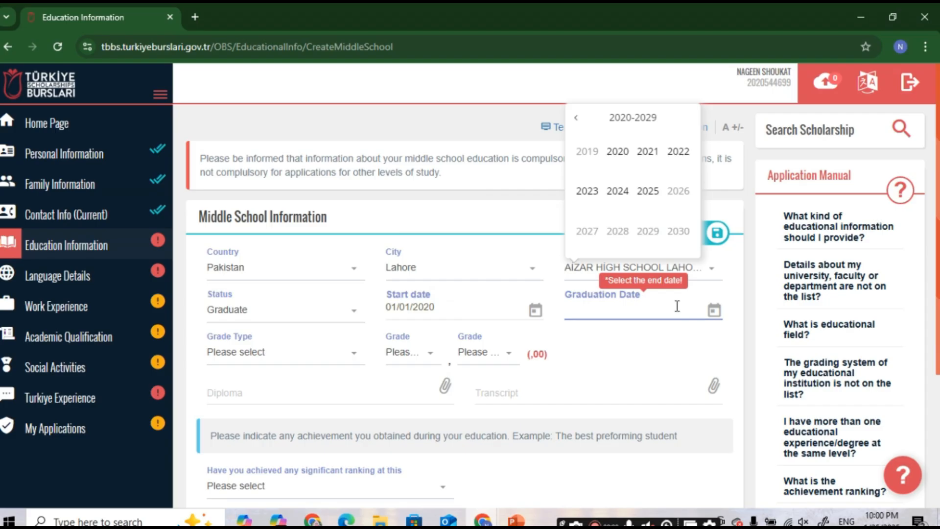
click(678, 151)
Step: Set the grade type to 100 and the grade to 80,80
click(242, 361)
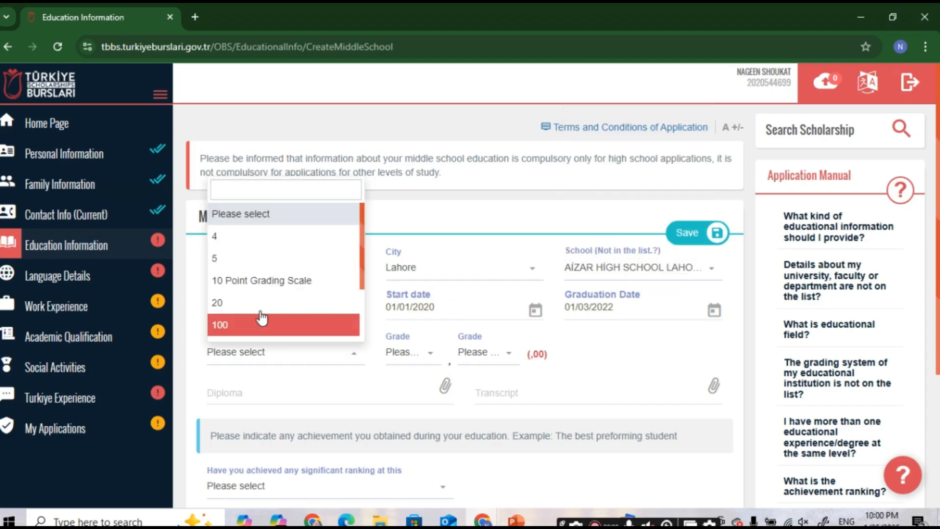
scroll(263, 308, down, 2)
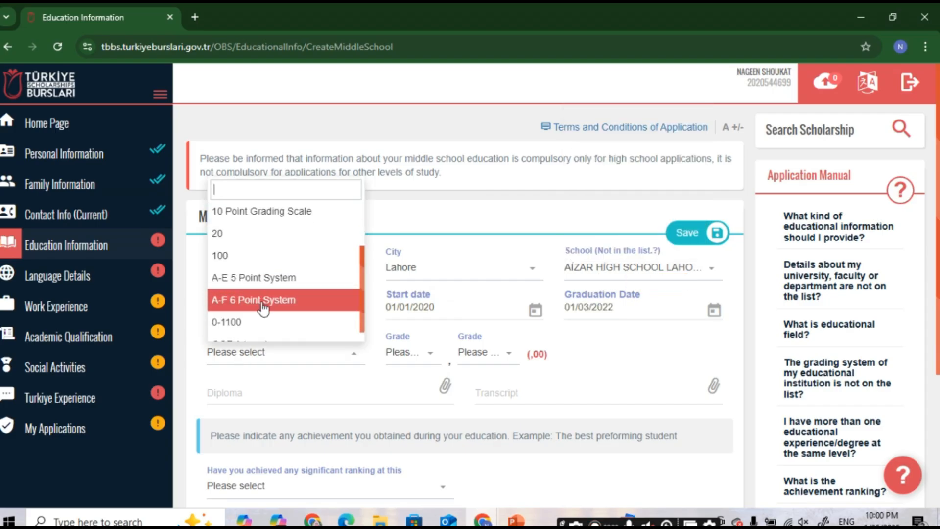
click(273, 256)
click(419, 355)
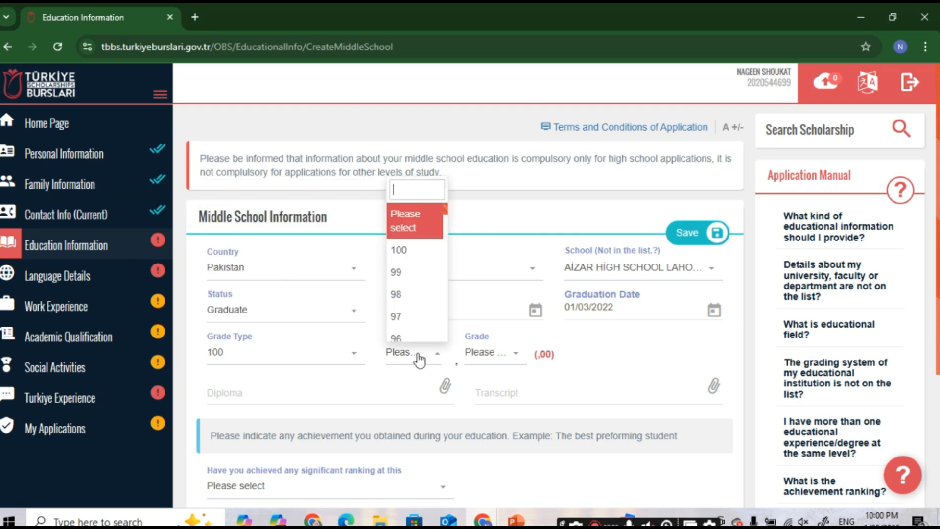
scroll(420, 309, down, 5)
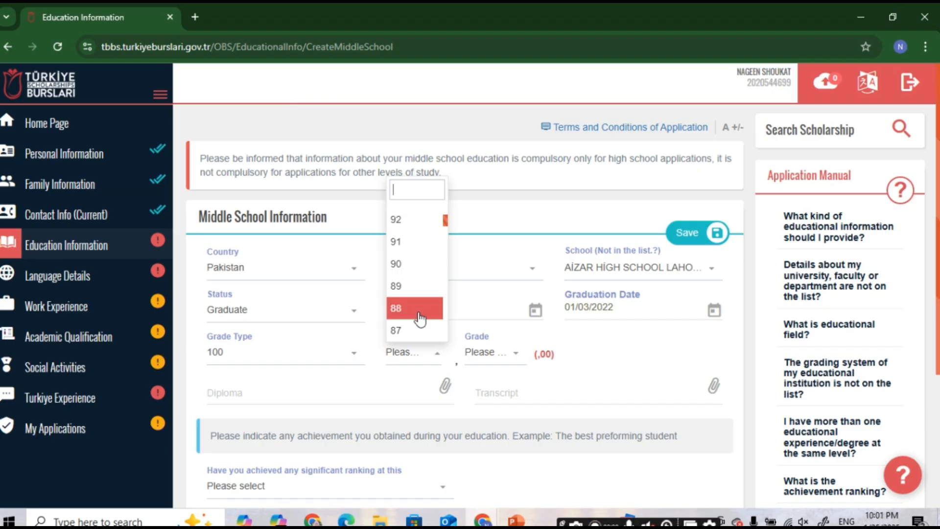
scroll(417, 323, down, 5)
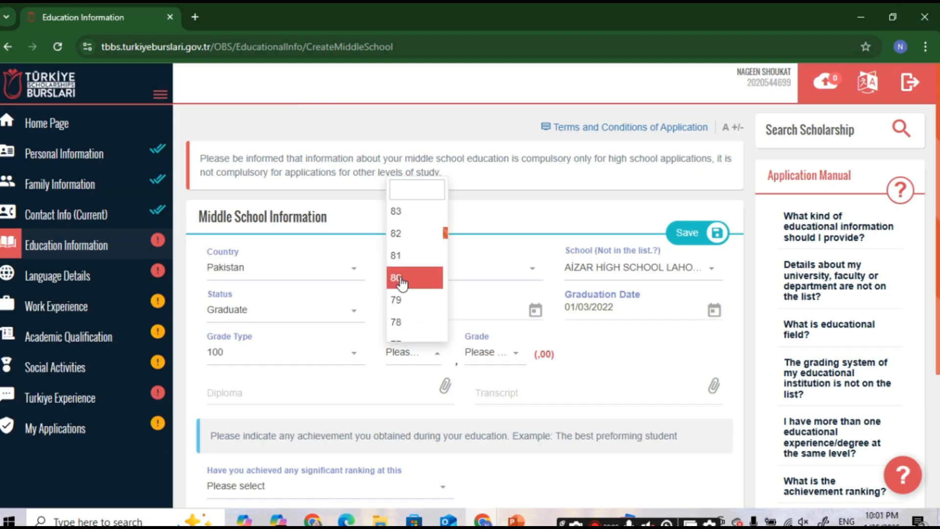
click(427, 276)
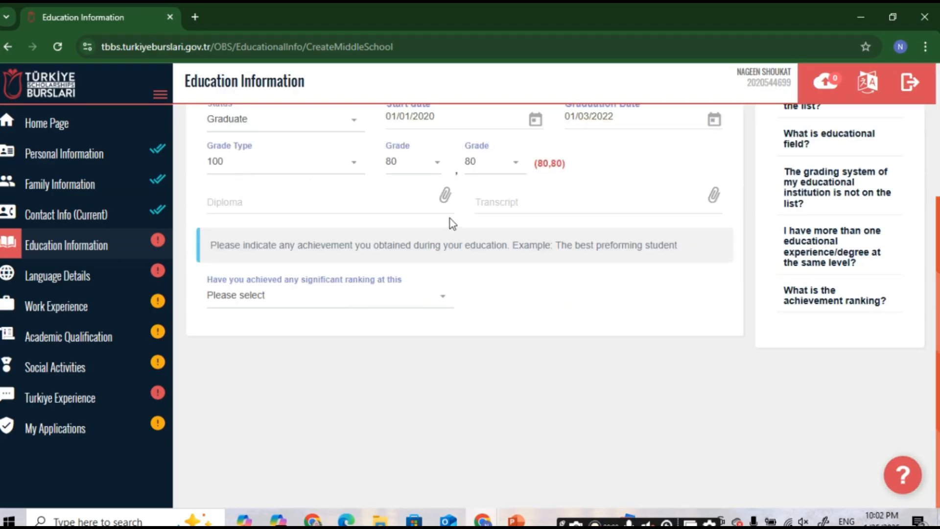
scroll(450, 219, up, 2)
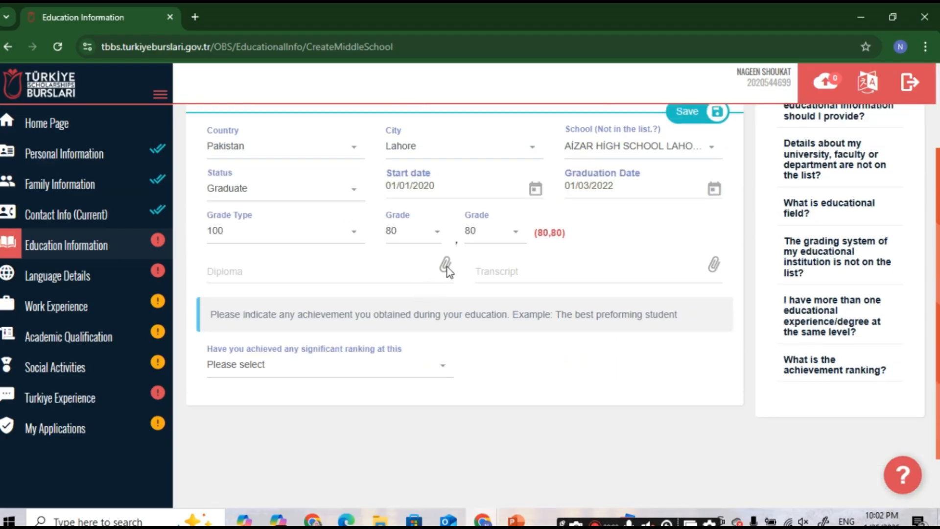
Step: Attach Degree.pdf as the middle school diploma and Transcript.pdf as the transcript
click(428, 251)
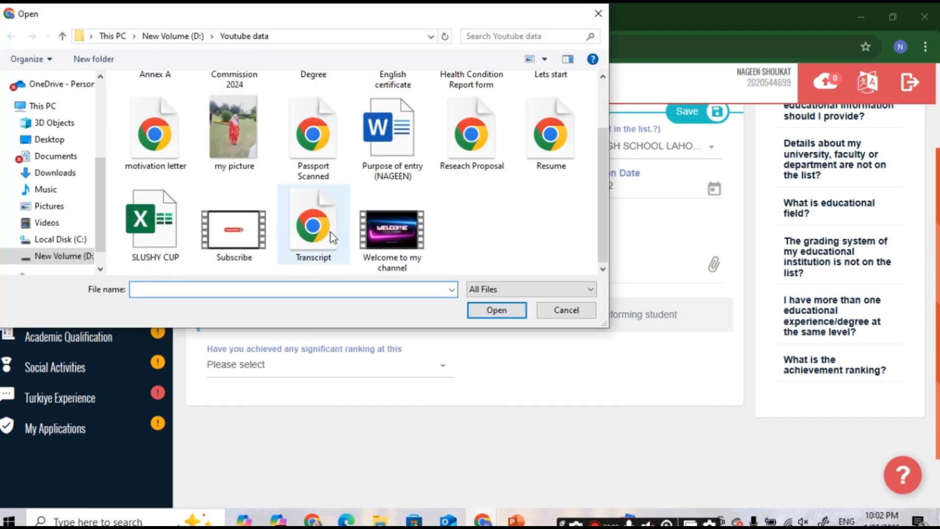
scroll(313, 196, up, 2)
click(313, 126)
click(489, 313)
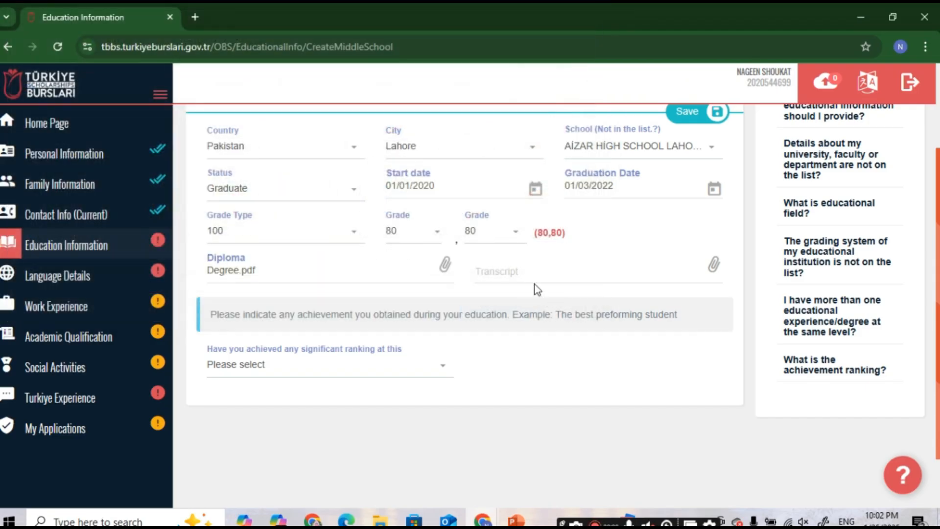
click(715, 269)
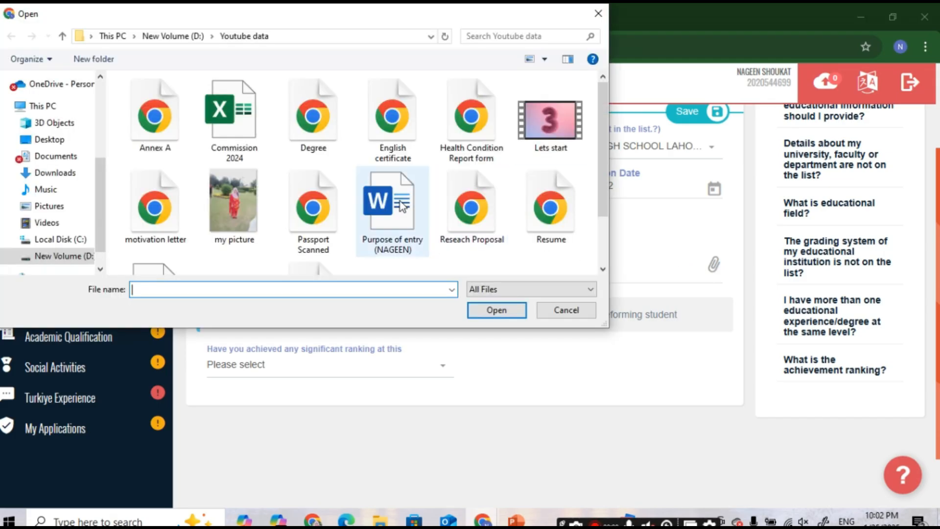
scroll(401, 206, down, 2)
double_click(313, 235)
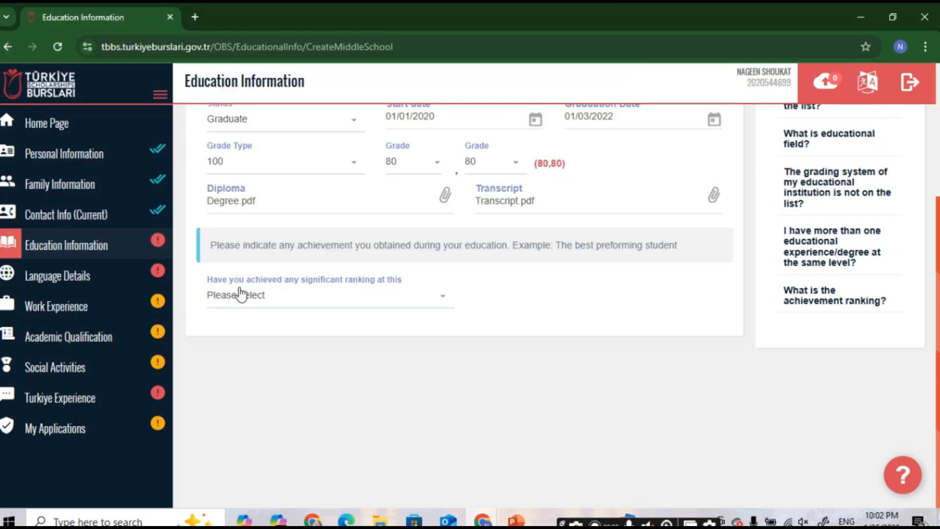
click(395, 299)
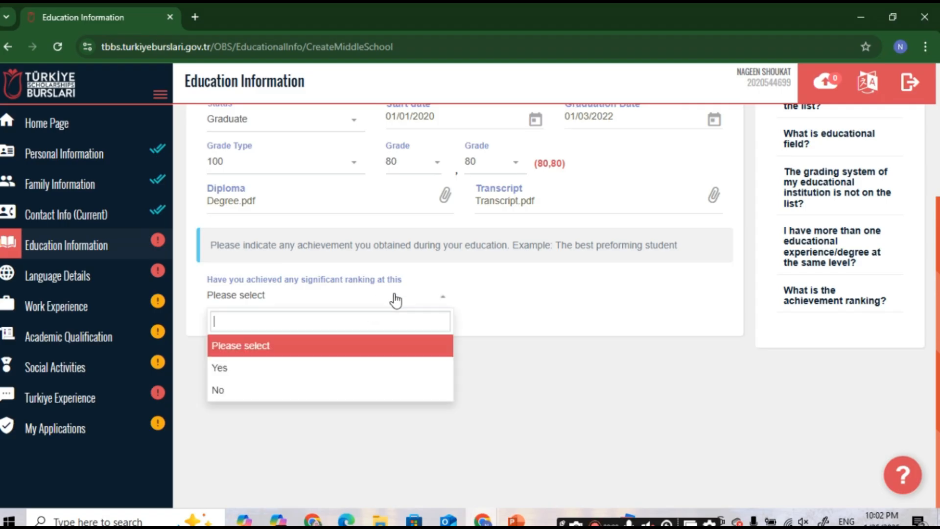
Step: Record a Yes ranking in field School at rank 1, without certificate, and save
click(280, 379)
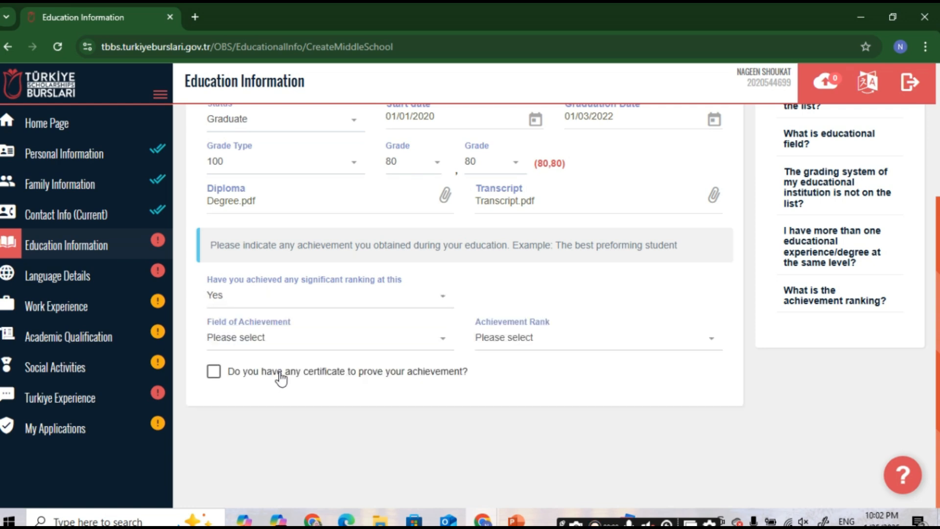
click(299, 349)
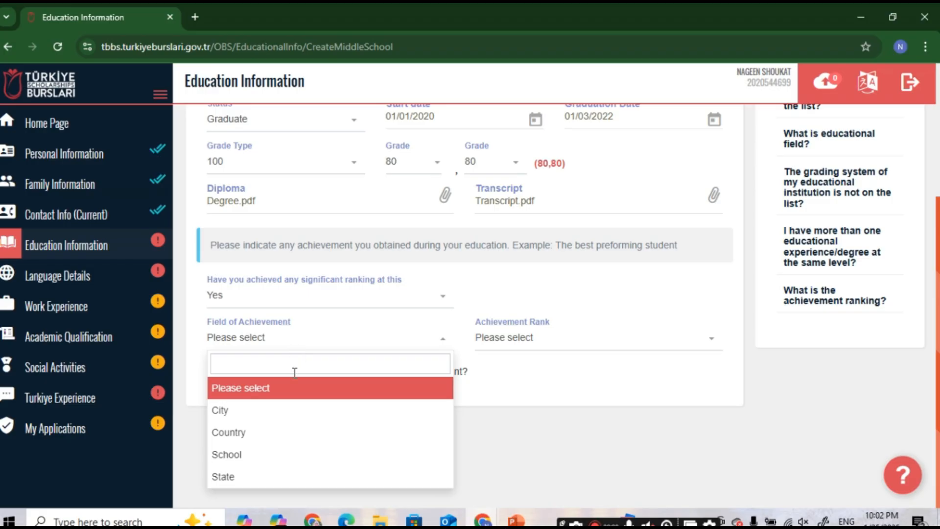
click(289, 455)
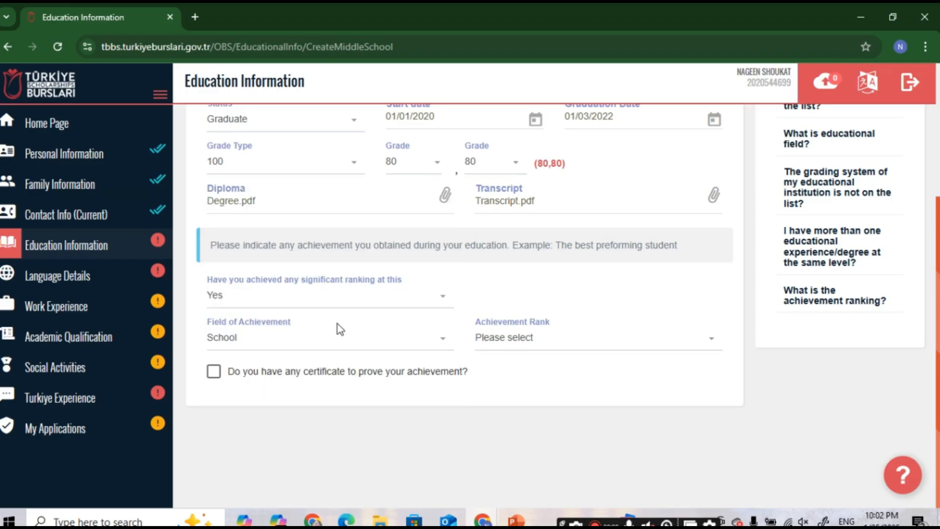
click(522, 341)
click(502, 416)
click(214, 373)
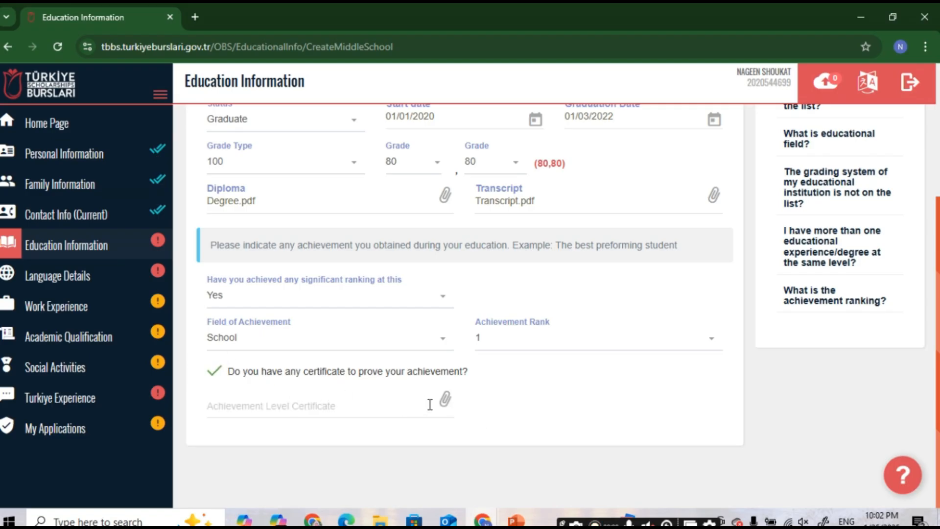
click(214, 375)
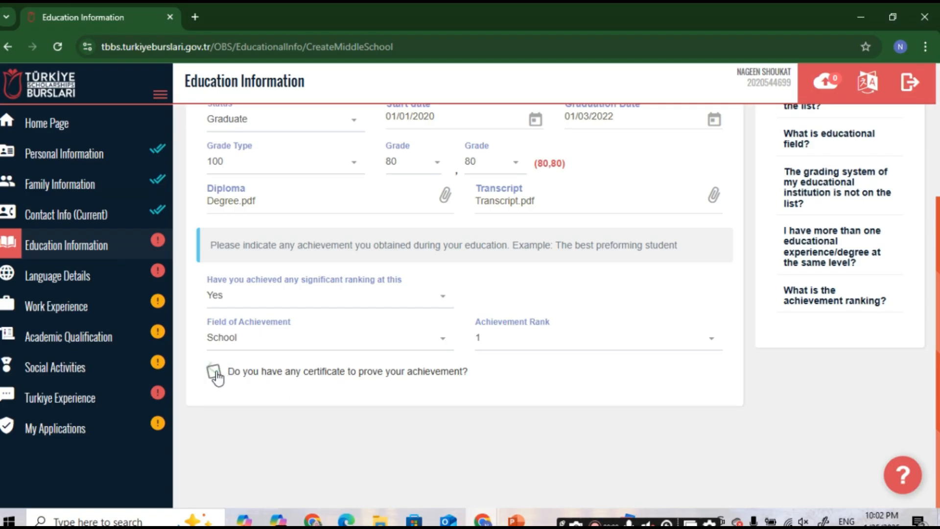
scroll(456, 372, up, 4)
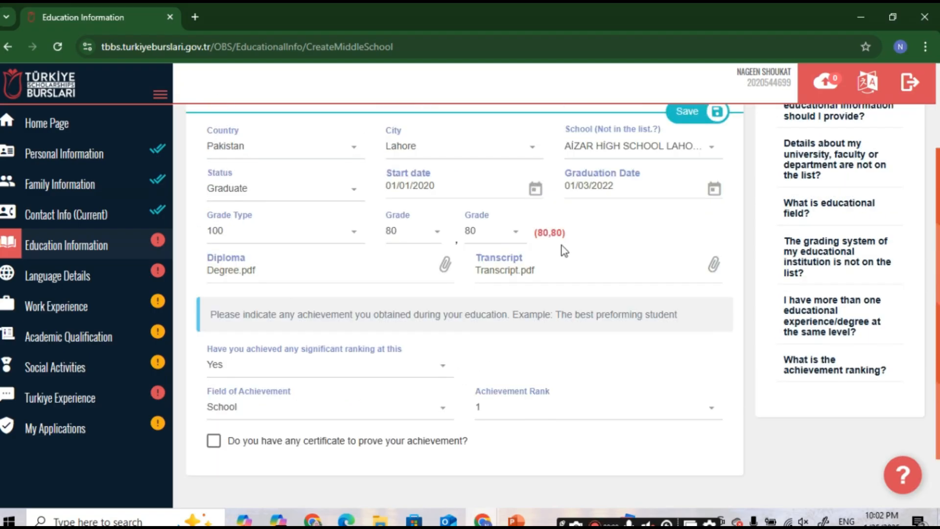
click(684, 248)
Step: Start a high school entry for AKHUWAT COLLEGE, LAHORE in Pakistan
click(377, 231)
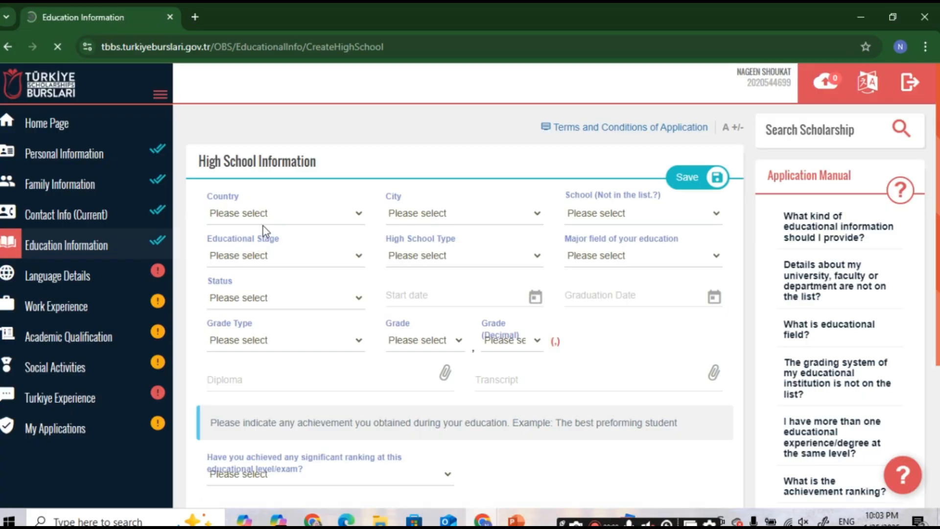
click(288, 224)
text(p)
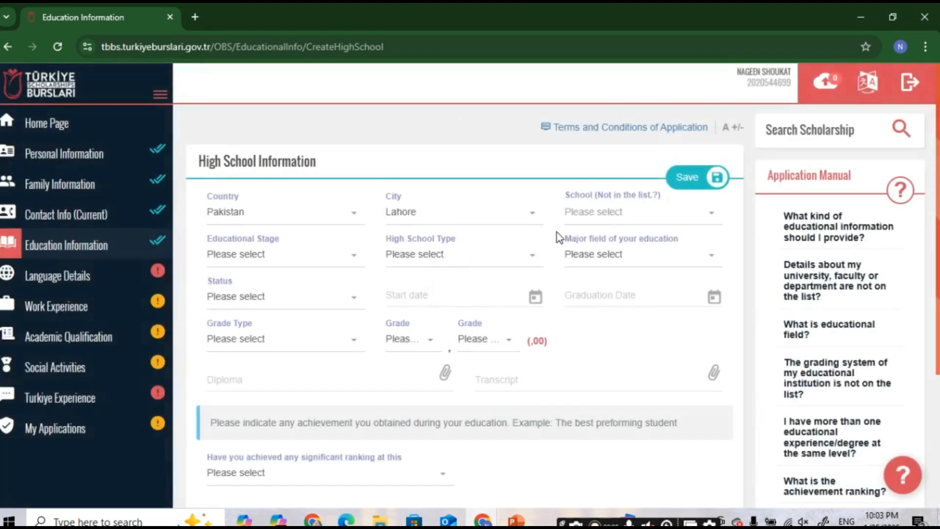
click(596, 218)
text(laho)
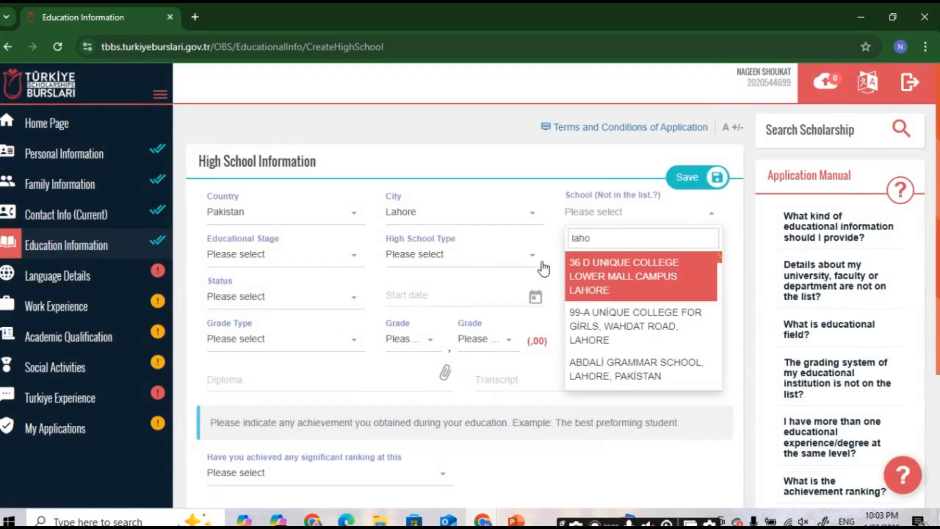
text(re)
click(594, 292)
Step: Set stage Secondary Education, type General High School and major Science/Natural Sciences
click(269, 260)
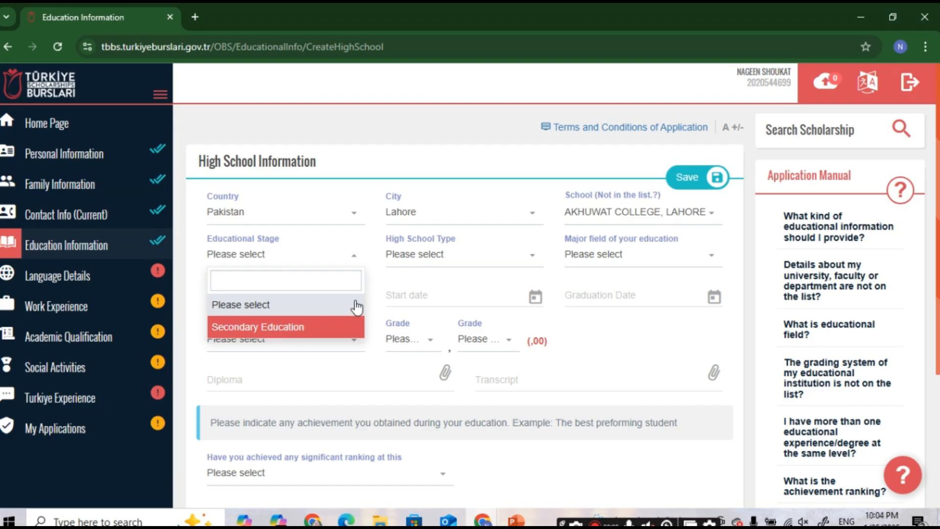
click(322, 327)
click(458, 261)
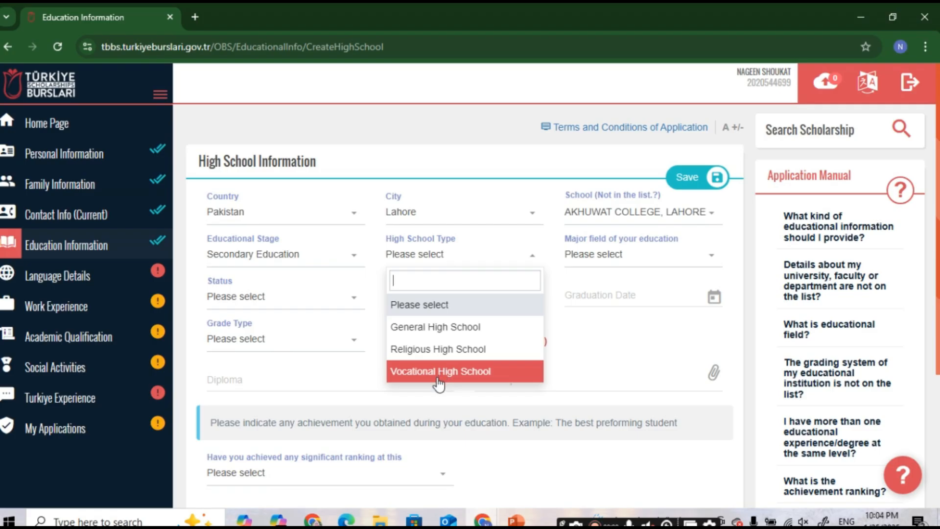
click(428, 331)
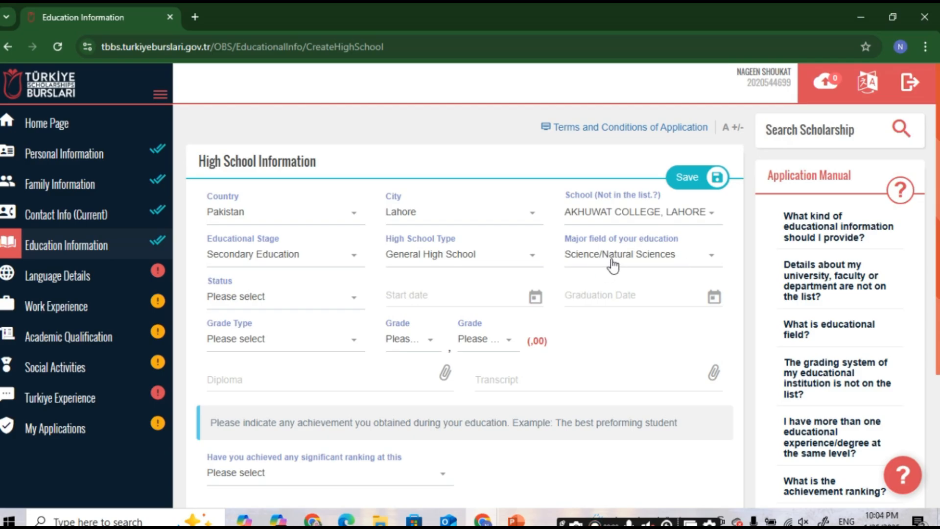
click(637, 261)
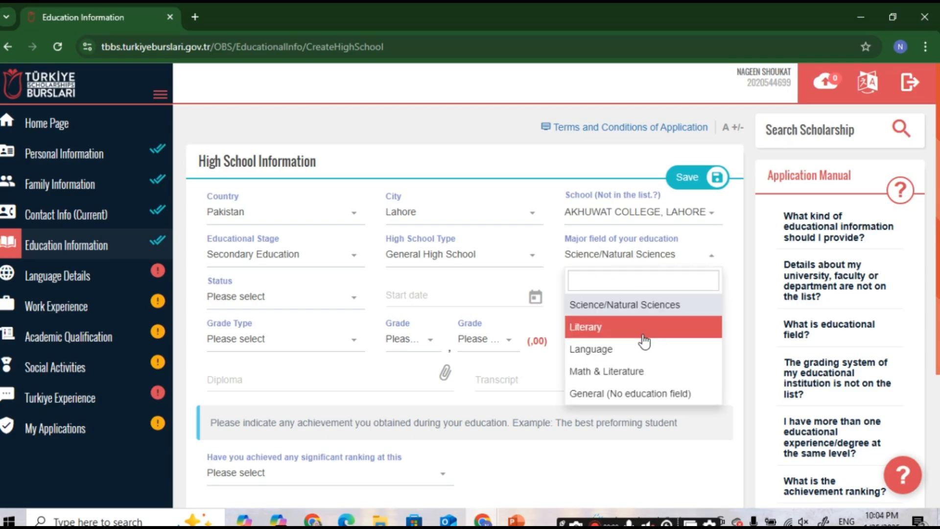
scroll(625, 351, down, 1)
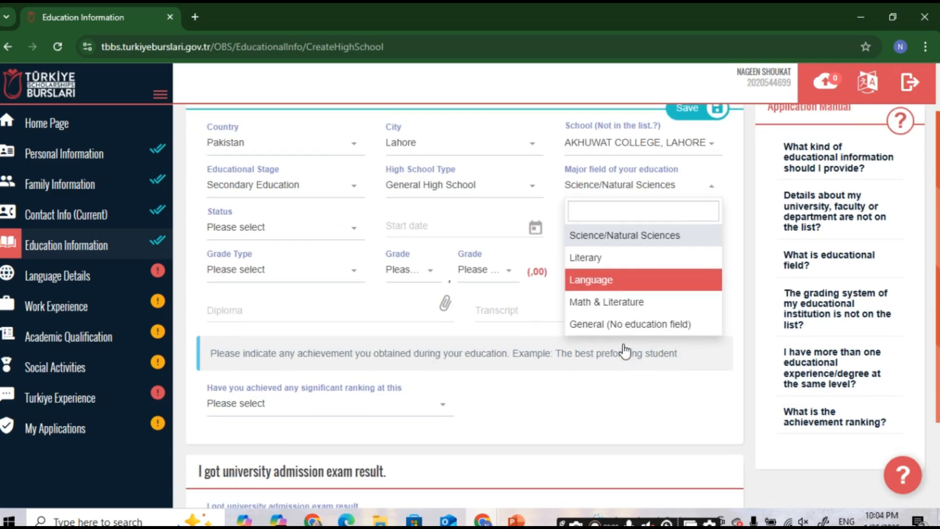
Step: Set the high school status to Graduate with dates 01/09/2022 to 04/09/2024
click(640, 243)
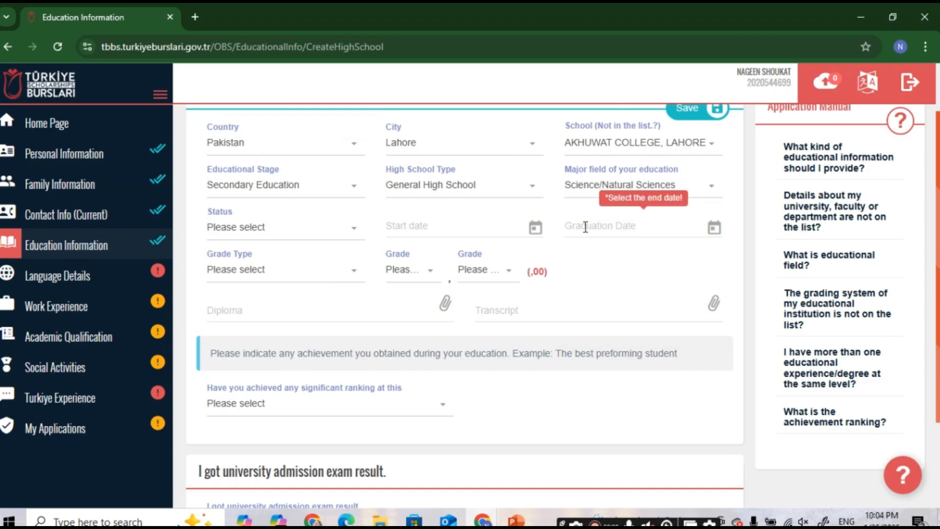
scroll(493, 237, down, 1)
scroll(382, 206, up, 1)
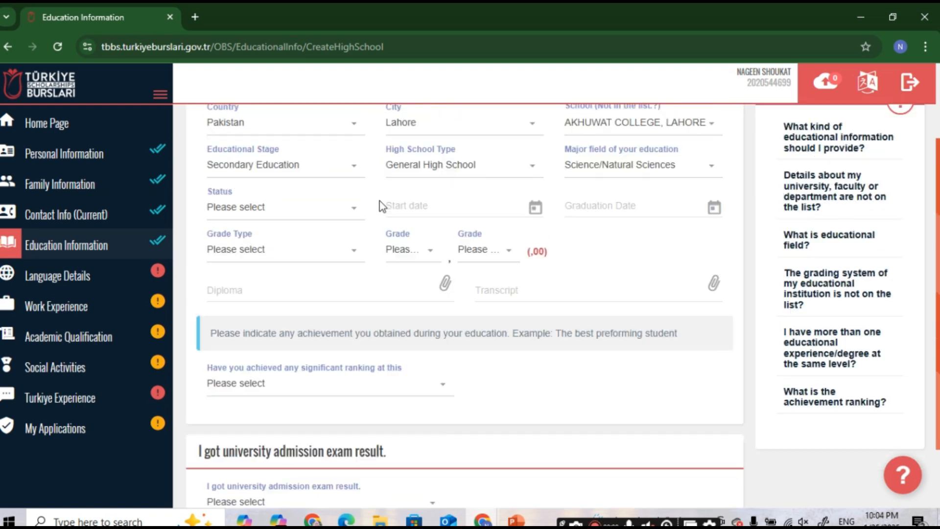
click(264, 238)
click(253, 325)
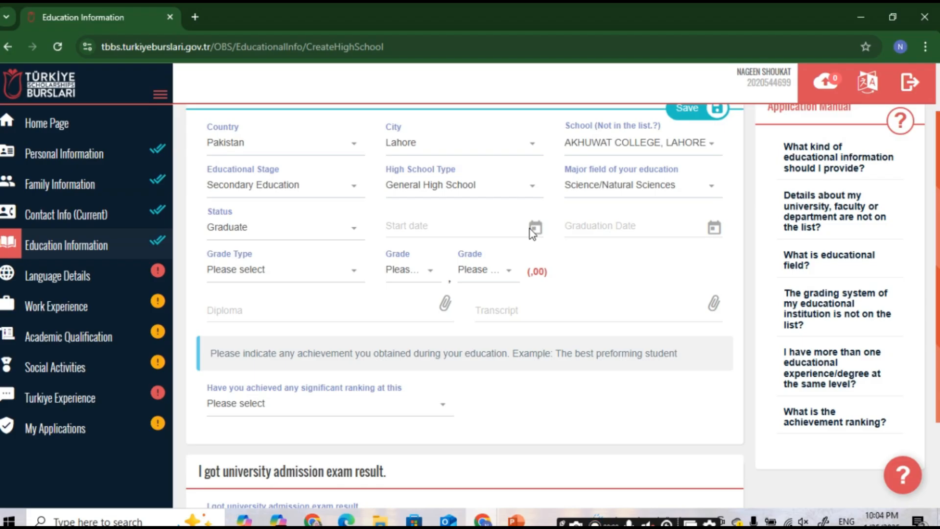
click(652, 227)
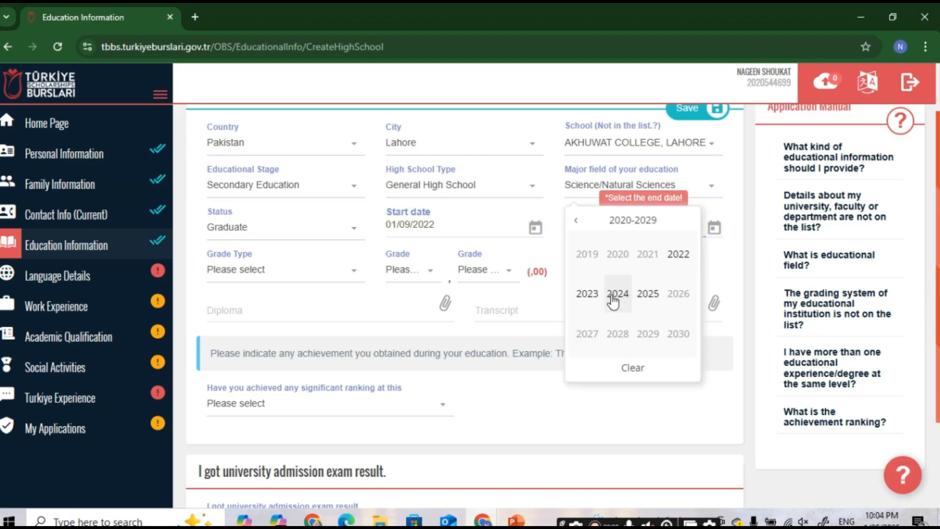
click(629, 301)
Step: Set the grade type to 100 and the grade to 70,09
click(280, 277)
scroll(283, 298, down, 5)
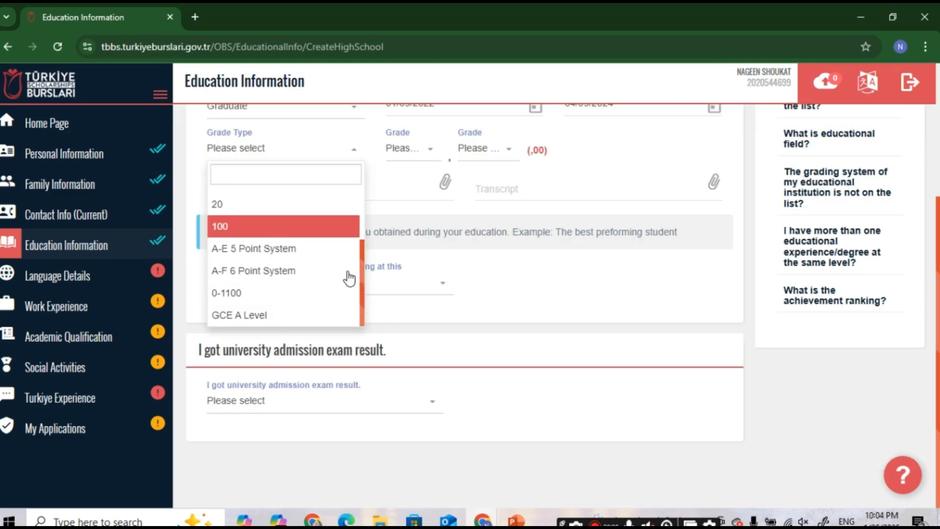
click(306, 235)
scroll(451, 328, up, 3)
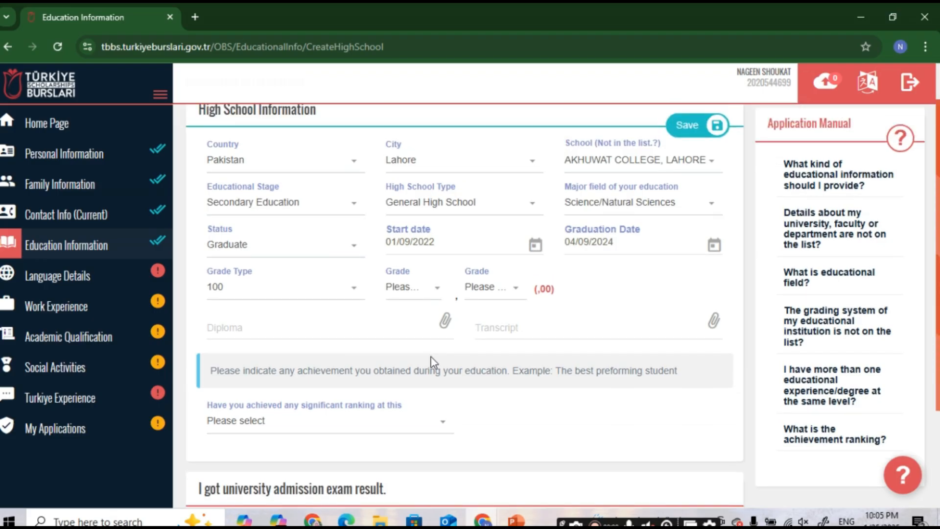
click(437, 293)
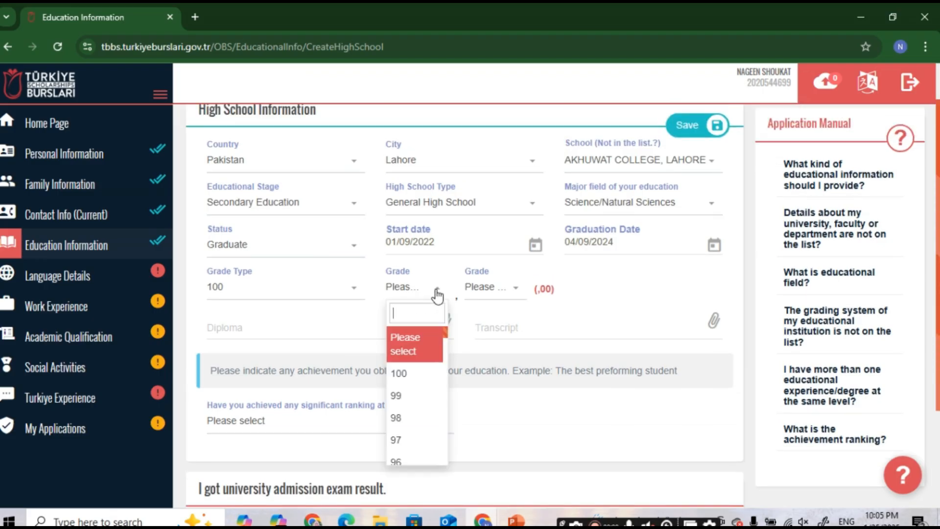
scroll(430, 399, down, 3)
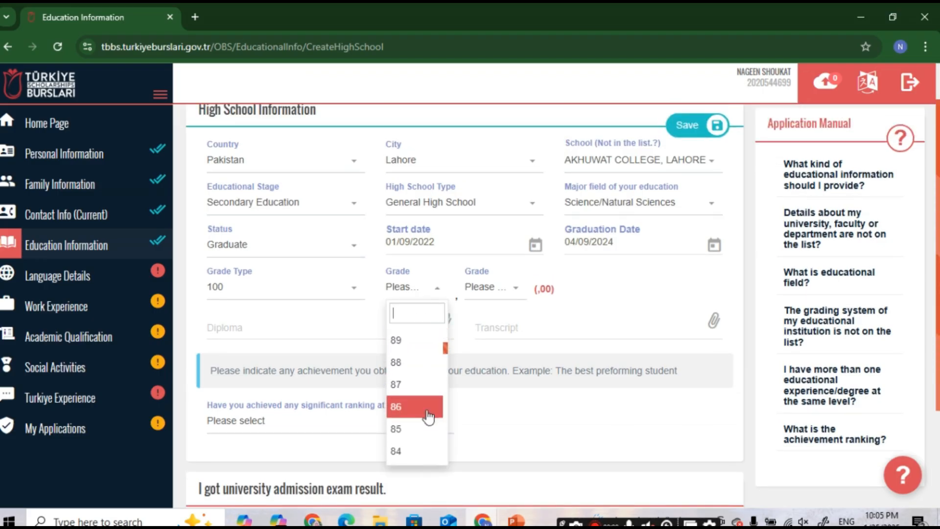
scroll(425, 413, down, 2)
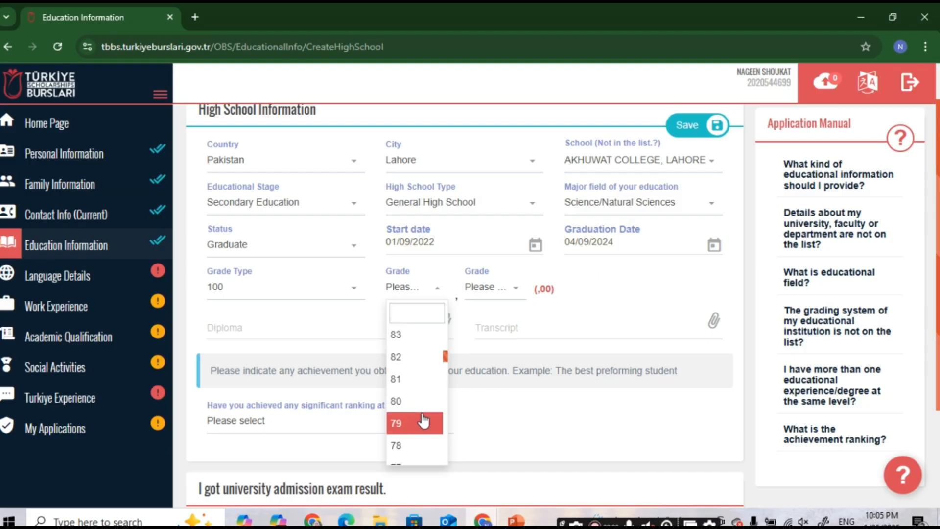
scroll(423, 420, down, 1)
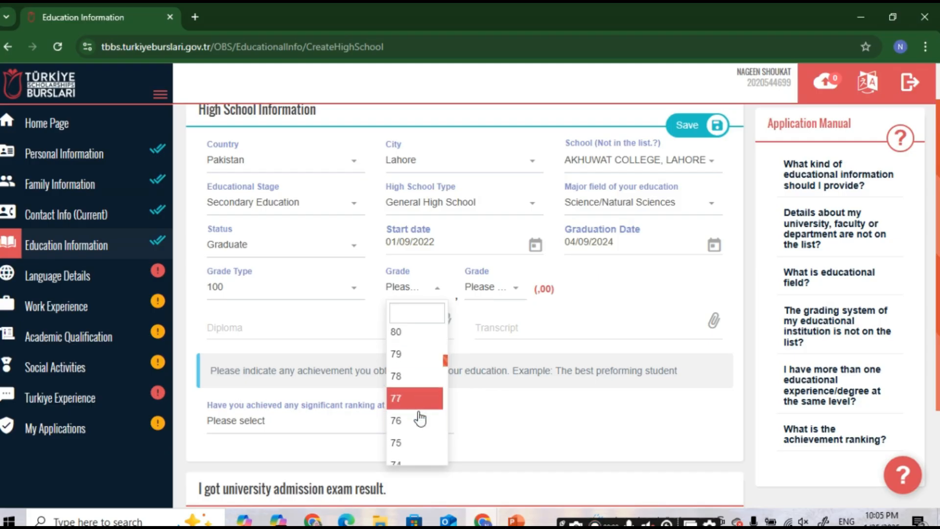
scroll(416, 424, down, 2)
click(416, 421)
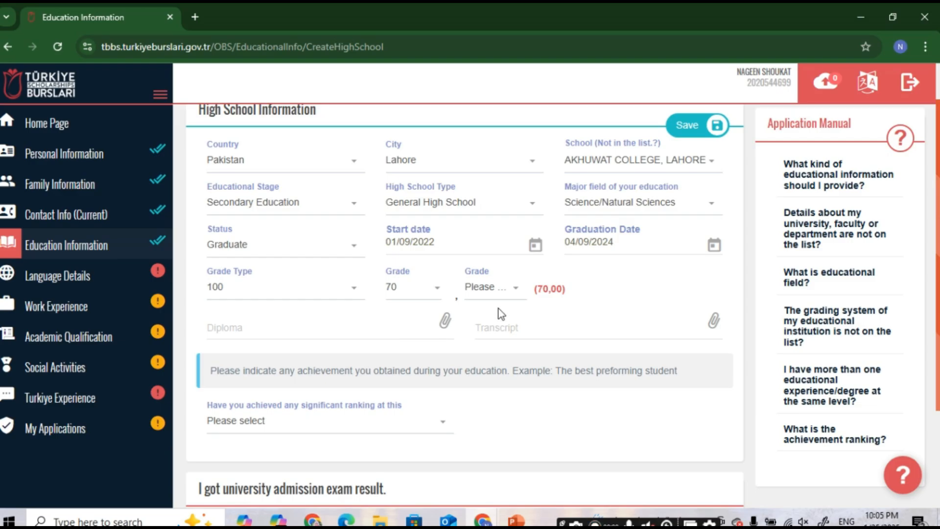
click(514, 289)
scroll(482, 431, down, 5)
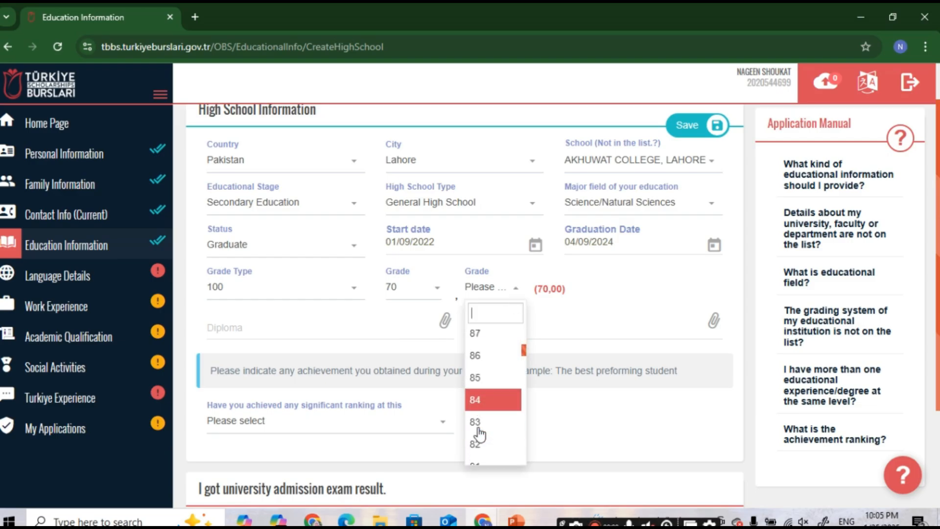
scroll(481, 435, down, 20)
click(484, 431)
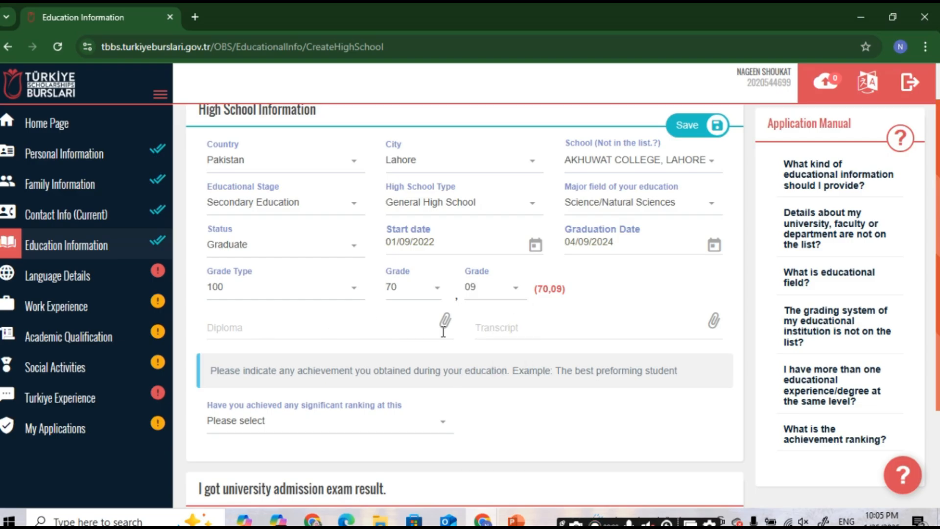
click(447, 323)
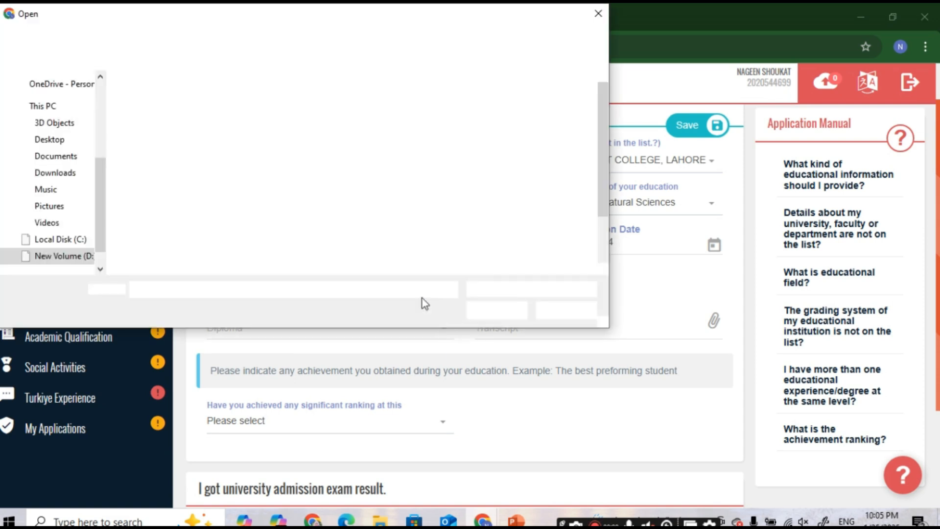
Step: Attach Degree.pdf as the high school diploma and Transcript.pdf as the transcript
double_click(314, 118)
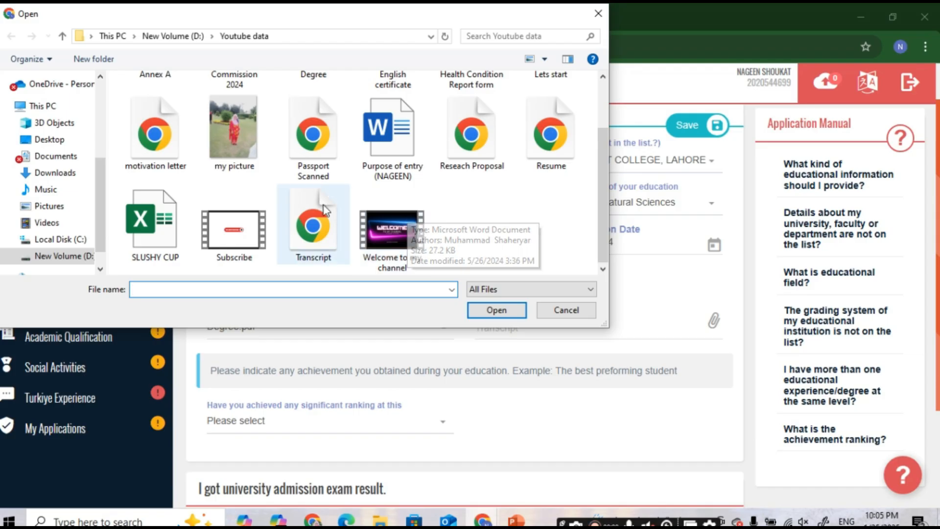
click(333, 207)
click(497, 311)
scroll(505, 392, down, 2)
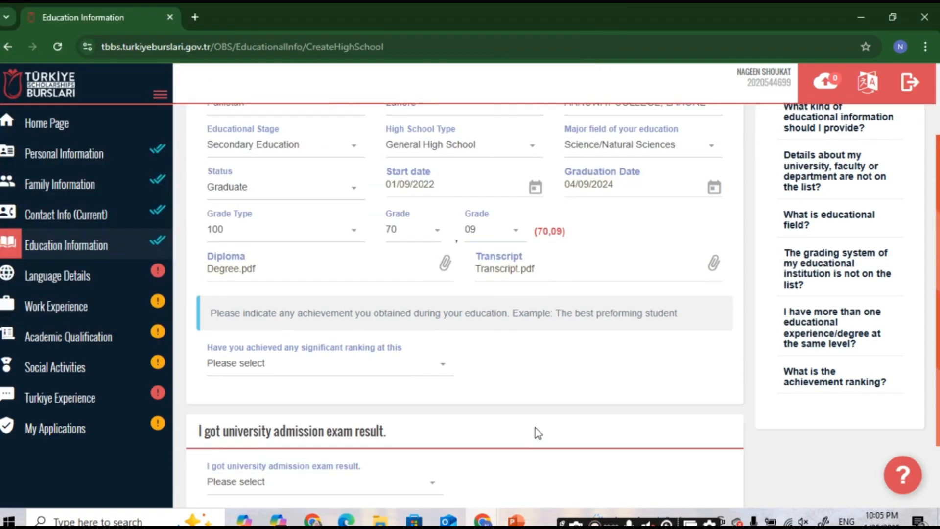
scroll(493, 391, down, 1)
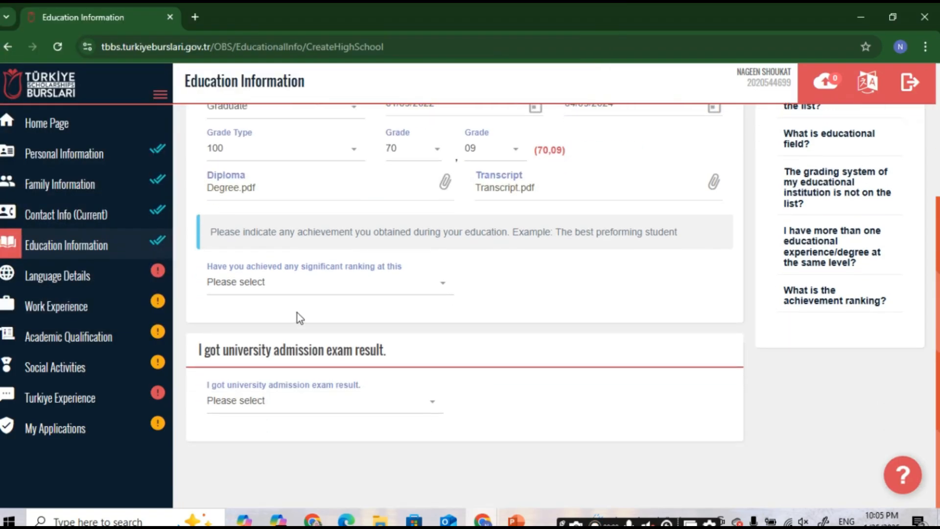
Step: Answer No to significant ranking and admission exam result, then save the high school entry
click(316, 286)
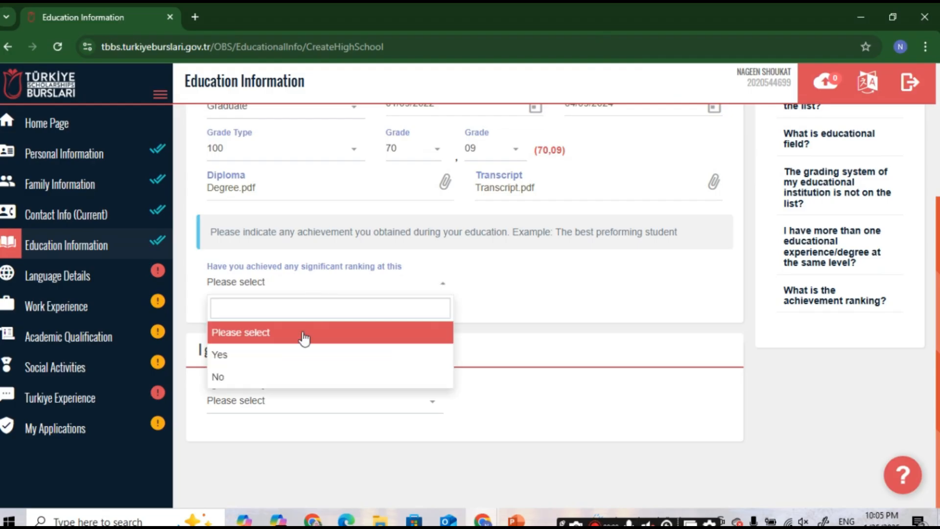
click(260, 381)
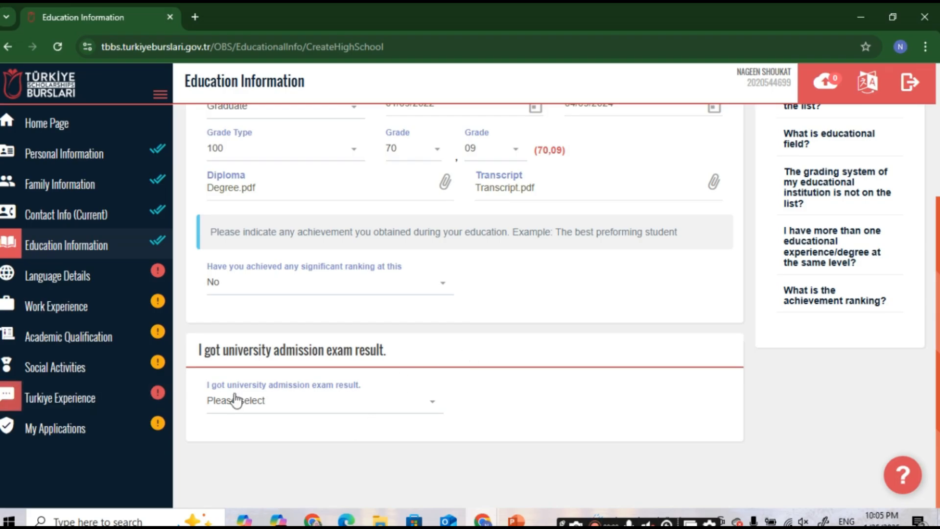
click(363, 405)
click(361, 409)
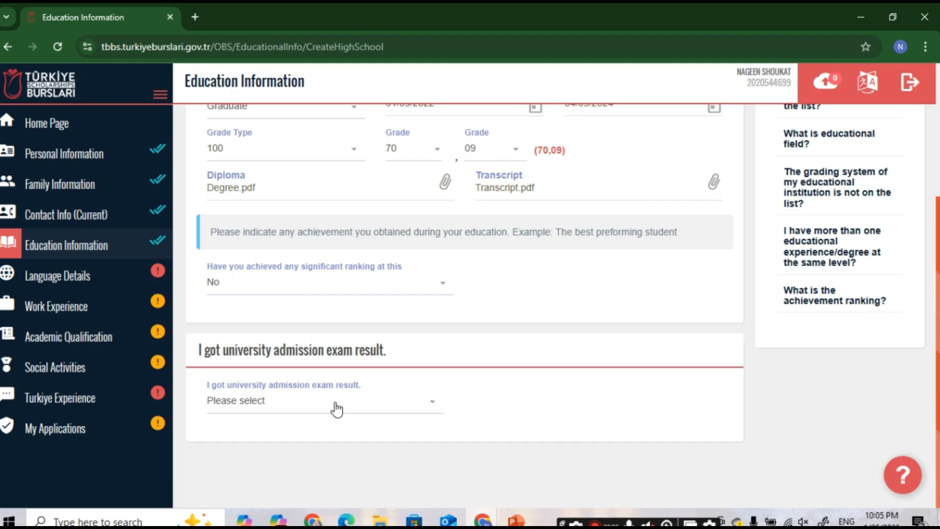
click(294, 410)
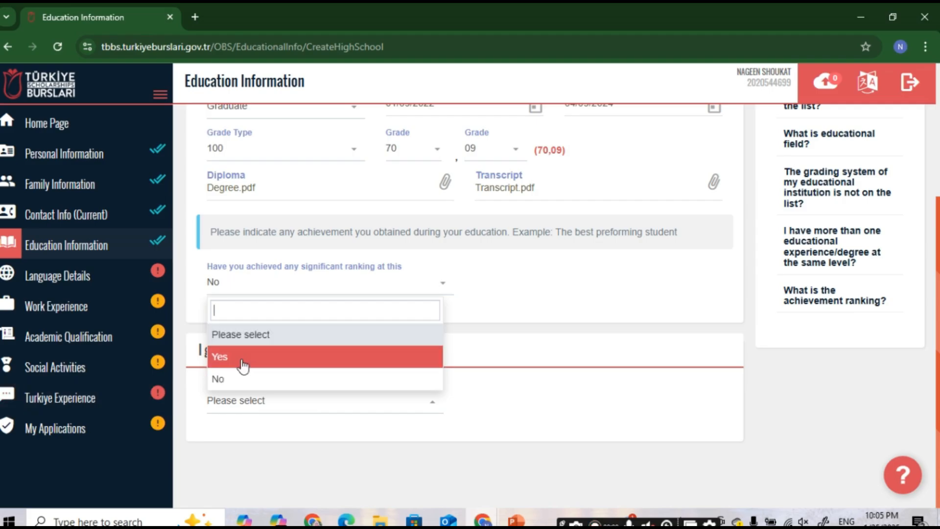
click(264, 378)
scroll(318, 413, up, 4)
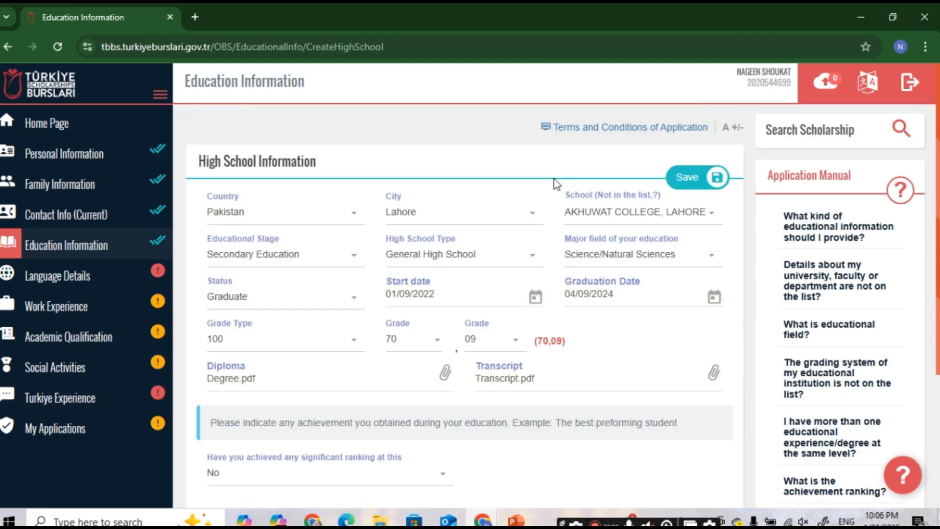
click(688, 181)
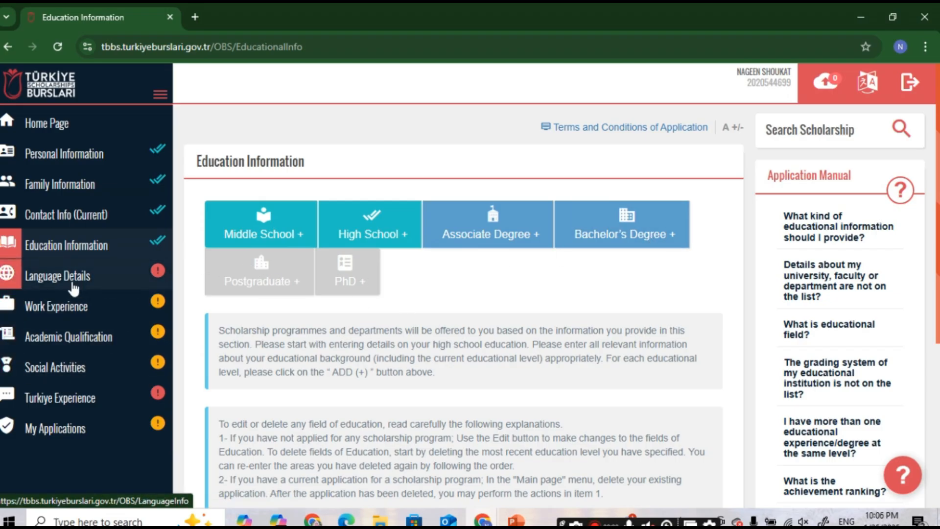
Step: In Language Details, set Urdu as the native language
click(79, 275)
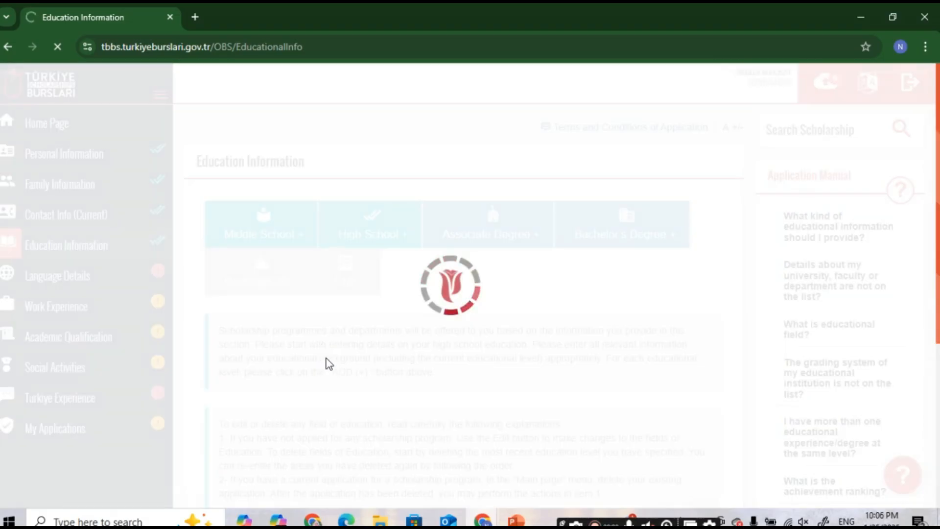
scroll(378, 324, down, 3)
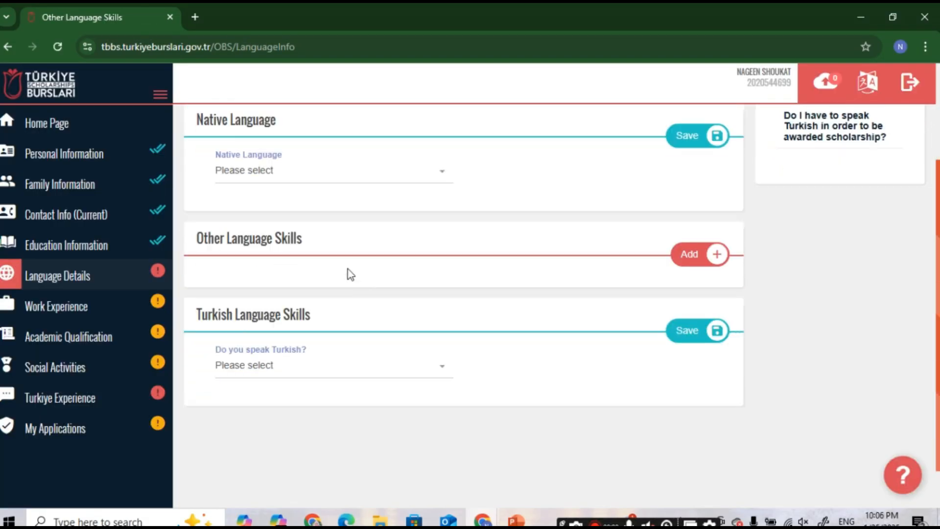
click(331, 180)
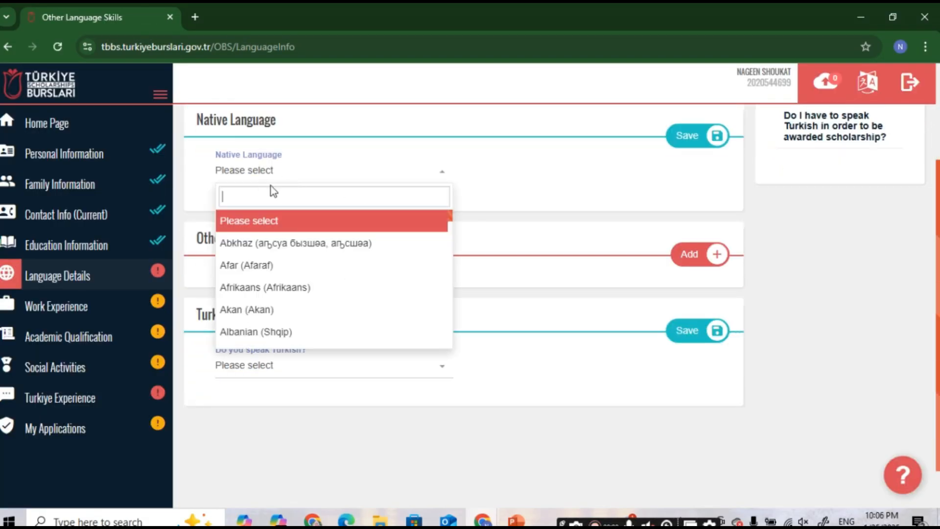
text(urdu)
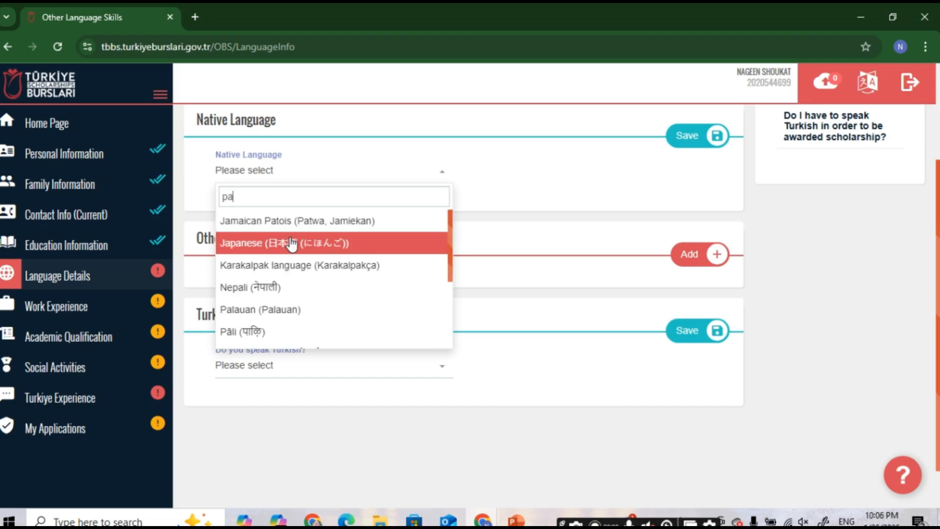
click(280, 222)
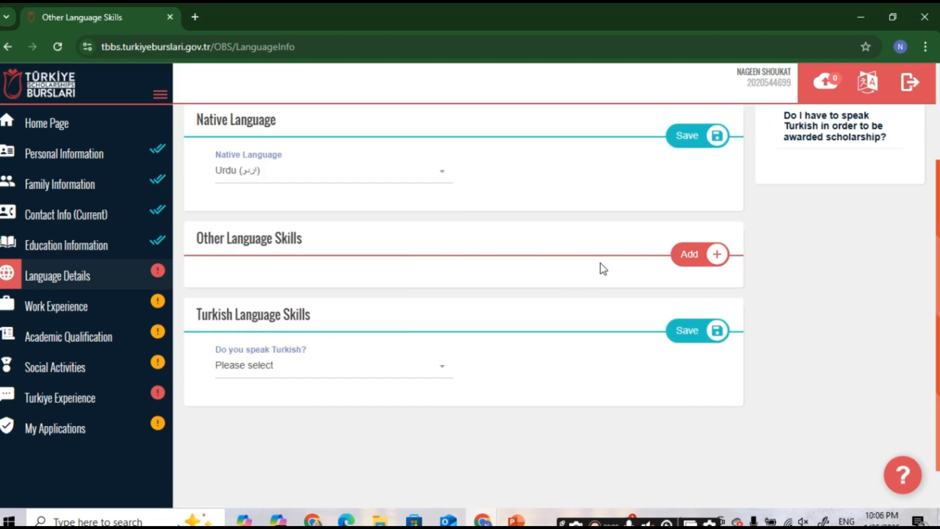
Step: Add Panjabi, Punjabi at Advanced level as another language skill and save it
click(687, 254)
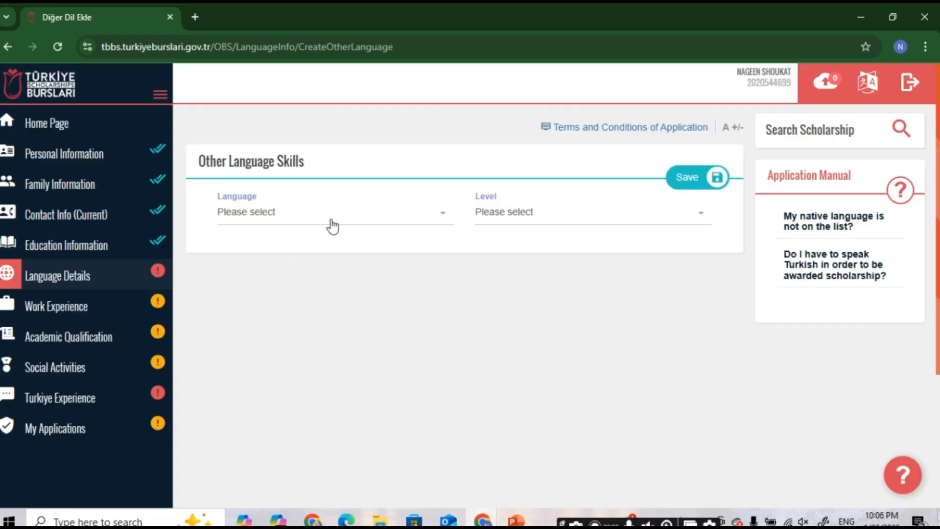
click(338, 227)
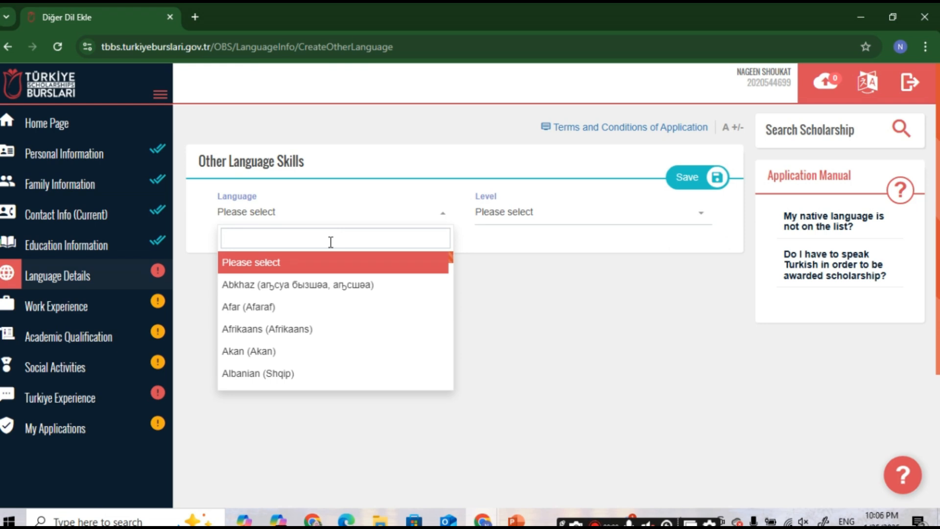
text(pu)
click(310, 300)
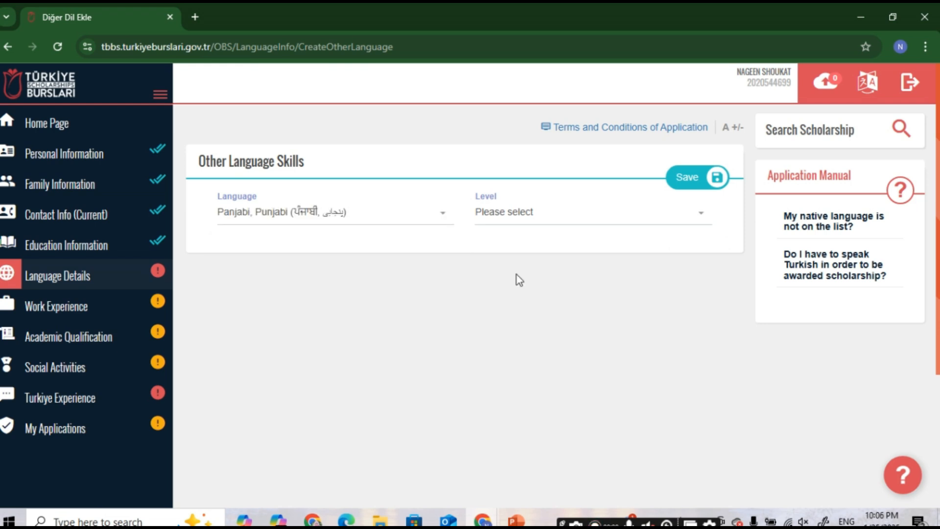
click(560, 215)
click(531, 289)
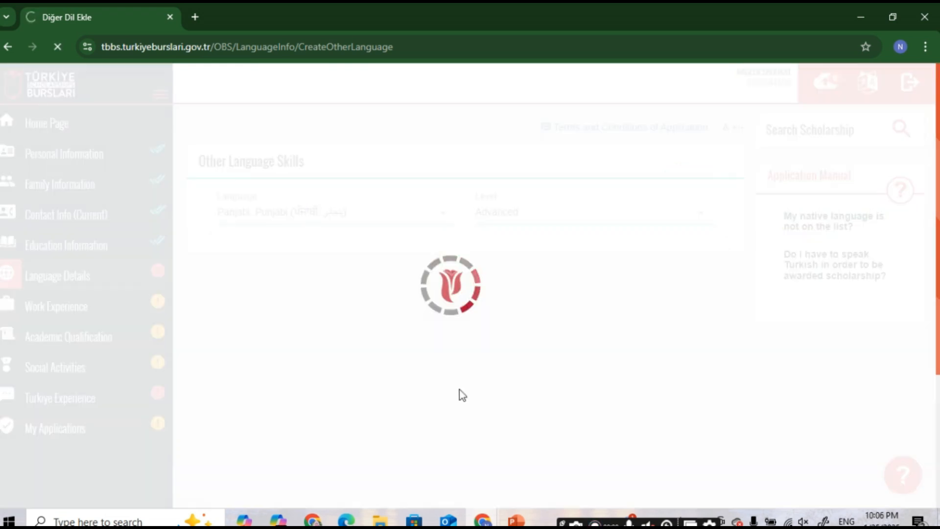
scroll(557, 308, down, 1)
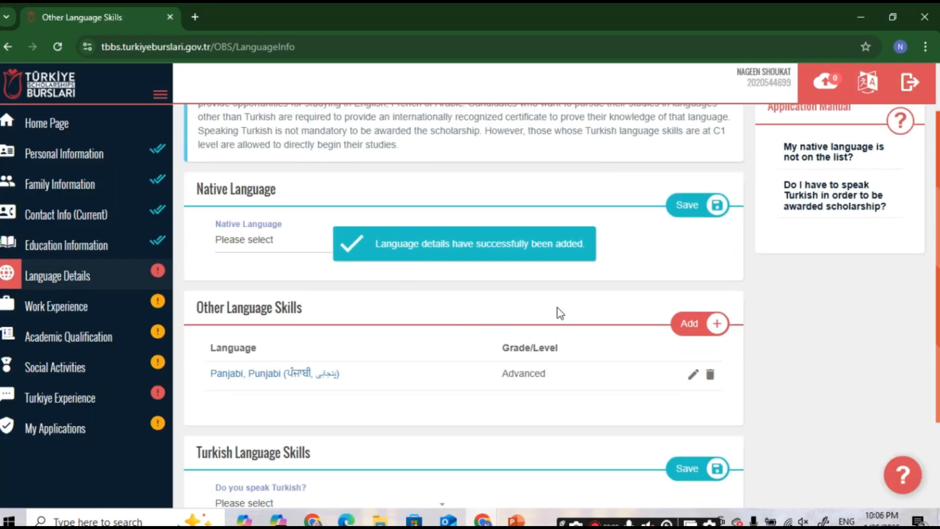
scroll(673, 334, down, 1)
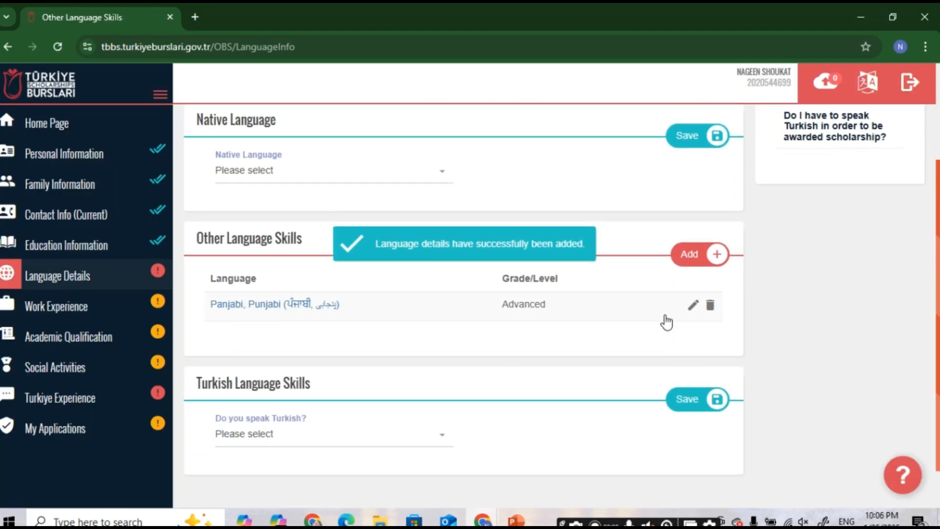
Step: Add English at Intermediate level as another language skill and save it
click(691, 255)
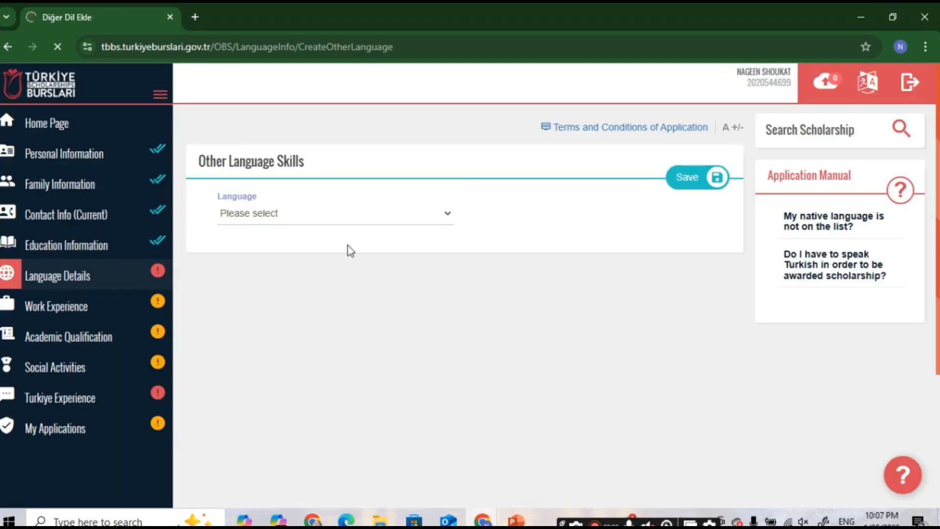
click(304, 222)
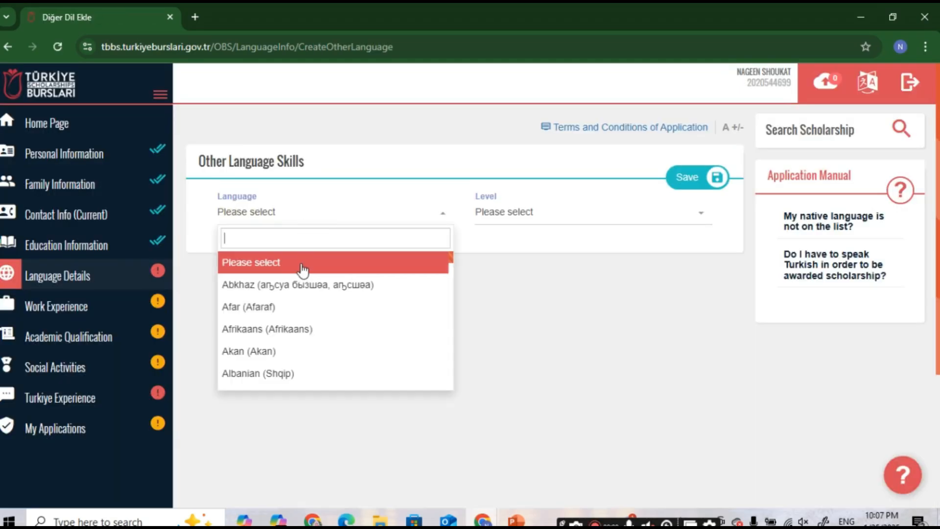
text(e)
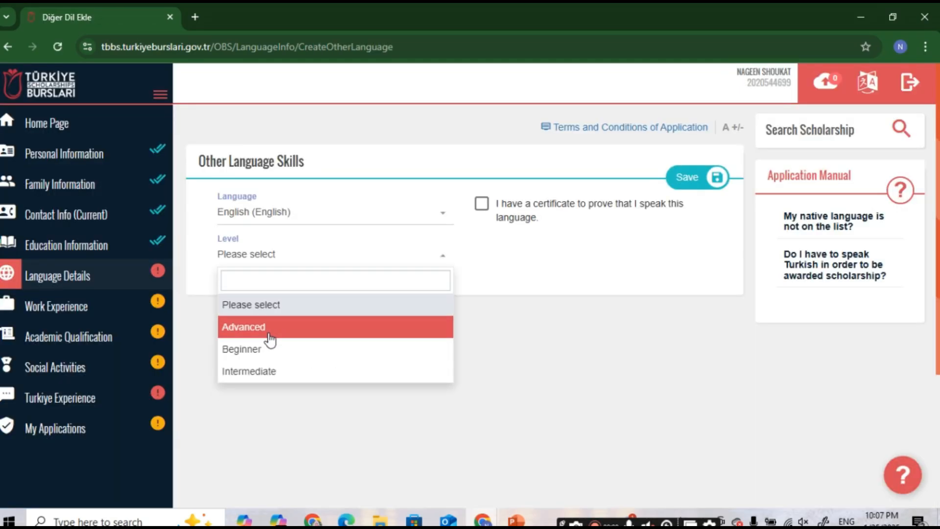
click(252, 370)
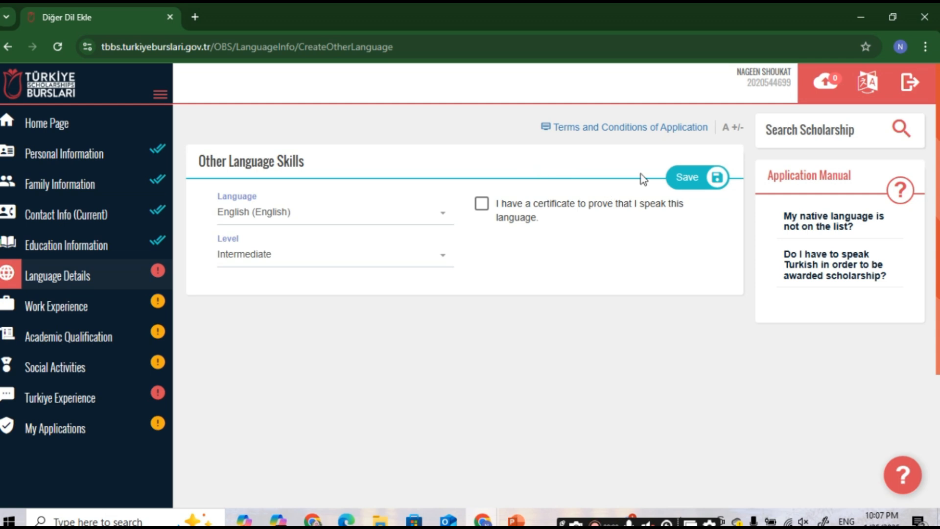
click(681, 178)
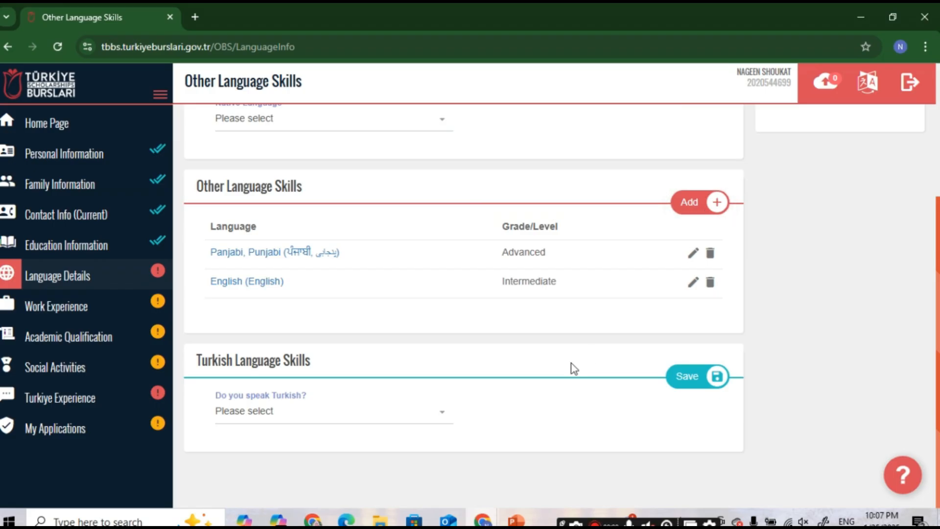
Step: Answer No to 'Do you speak Turkish?' and save the language details
click(412, 414)
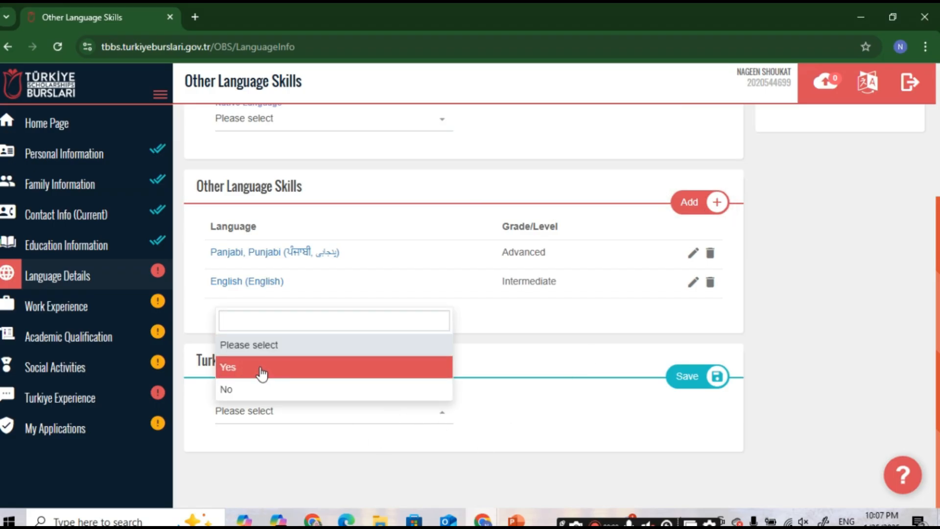
click(251, 392)
click(680, 386)
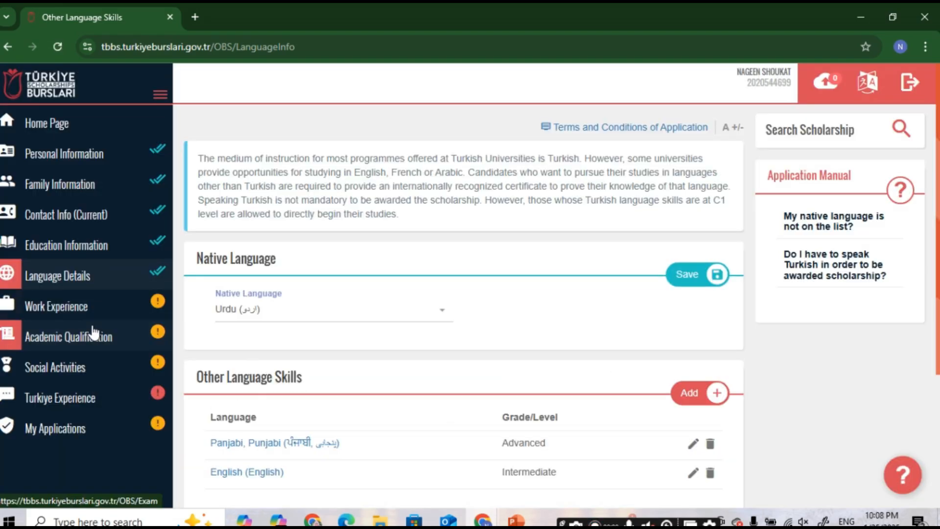
Step: Attach Annex A.pdf as the CV under Work Experience, save it, and start a new job entry
click(92, 311)
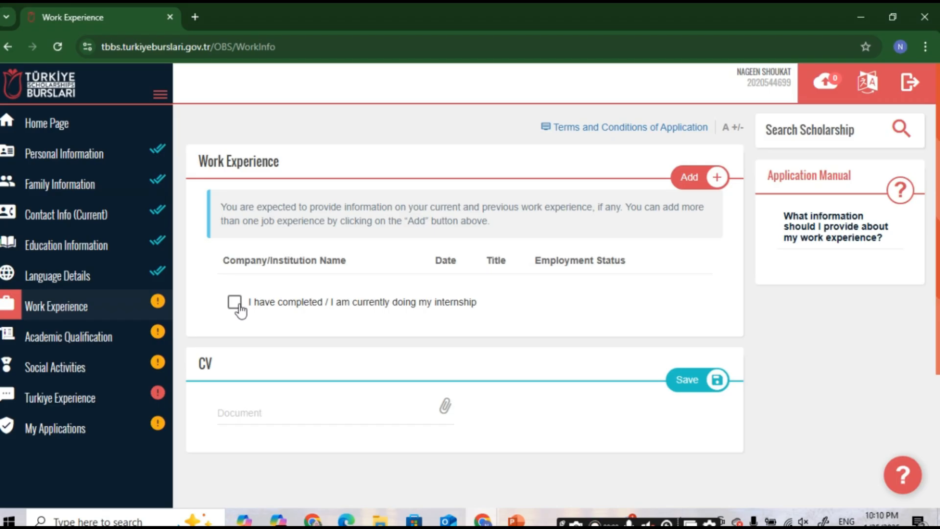
scroll(247, 313, down, 2)
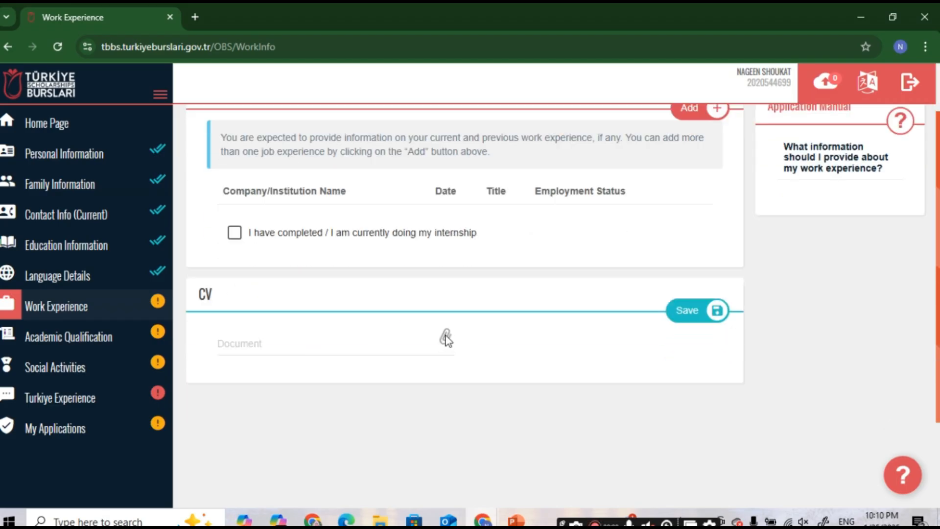
click(445, 337)
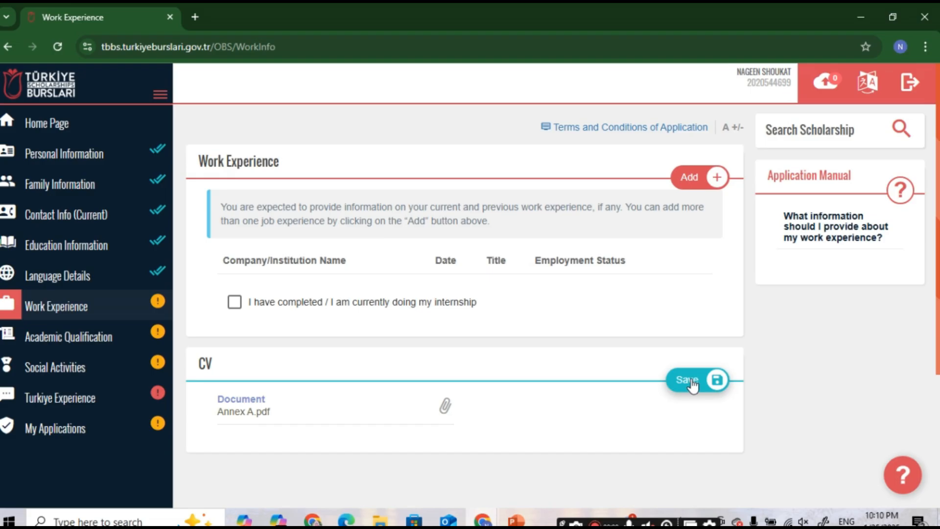
click(692, 385)
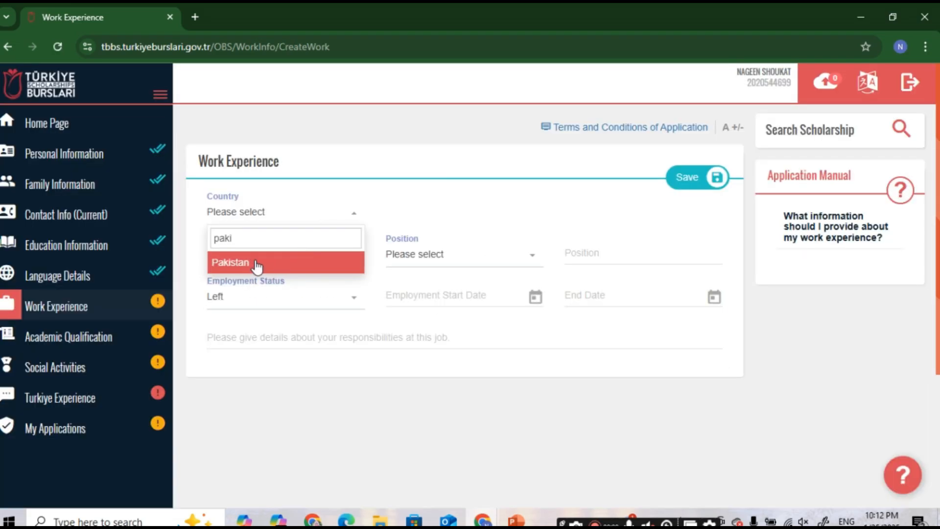
click(256, 262)
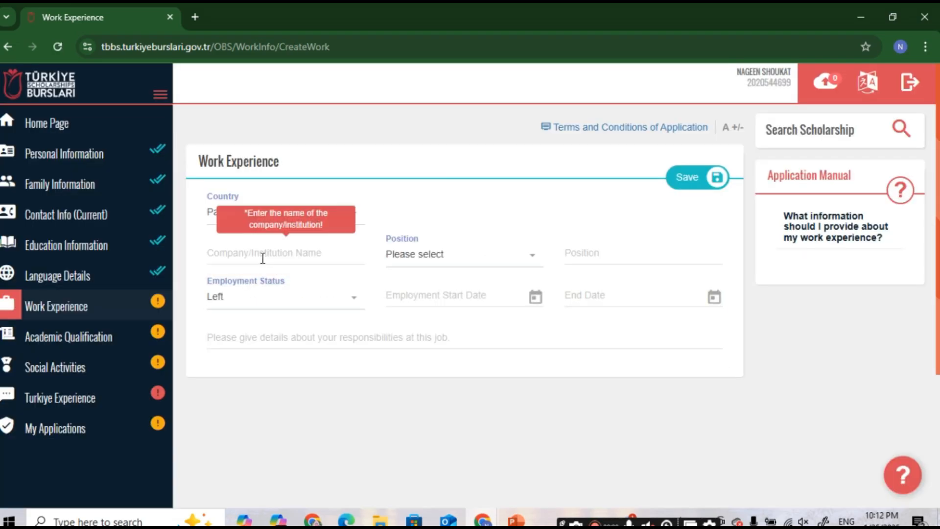
Step: Enter Academy as the institution, Academician as the position, and keep employment status Left
click(278, 259)
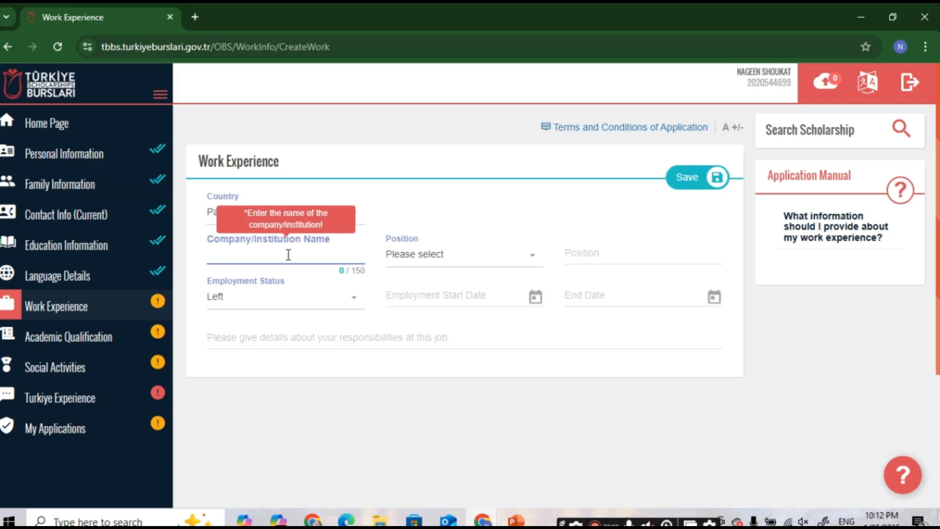
text(Academy)
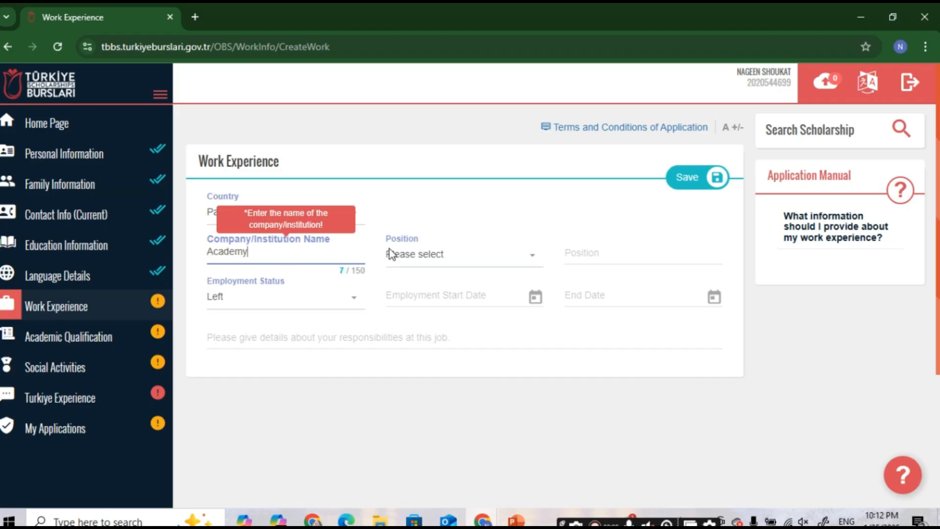
click(394, 254)
click(416, 326)
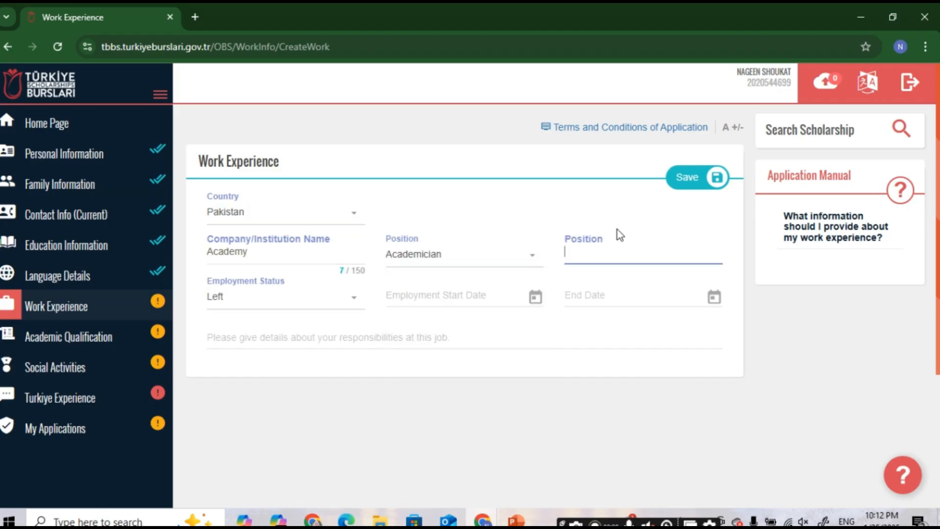
text(Miss)
click(275, 304)
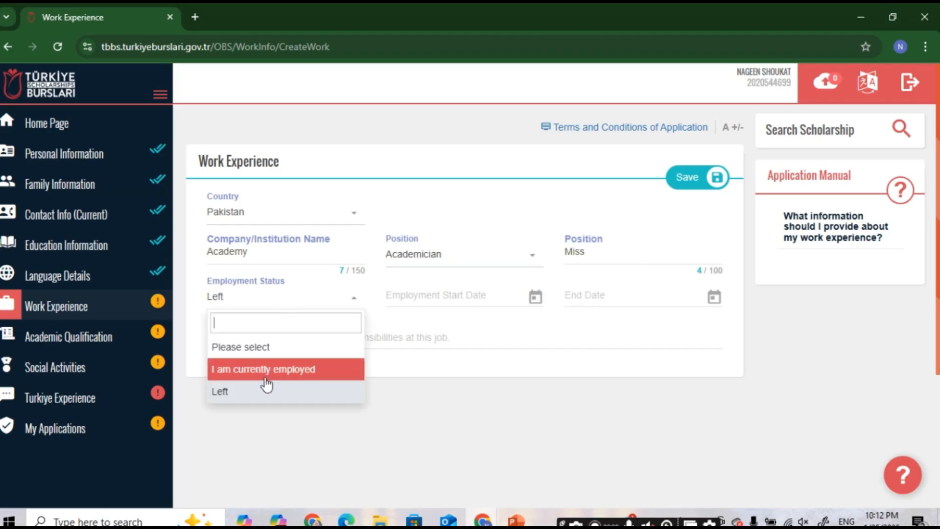
click(264, 401)
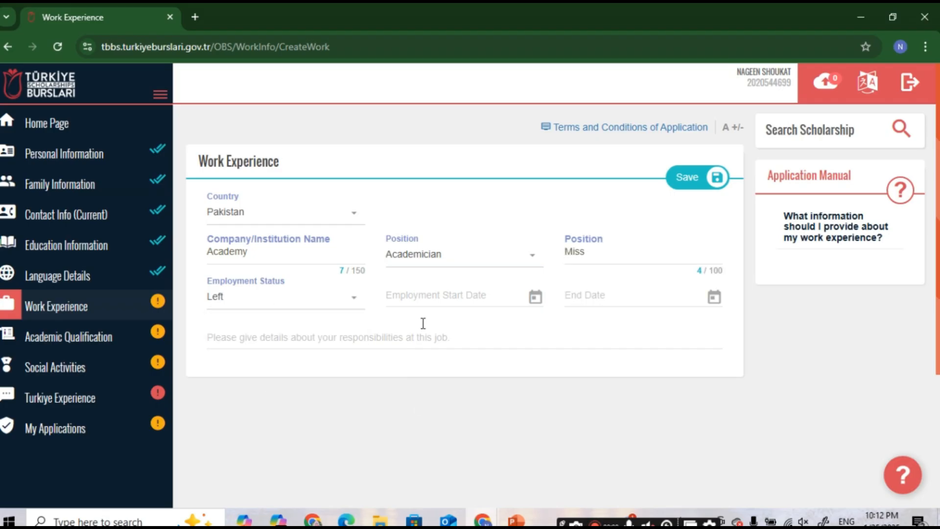
Step: Set employment dates 01/09/2024 to 01/12/2024 and save the work experience entry
click(440, 297)
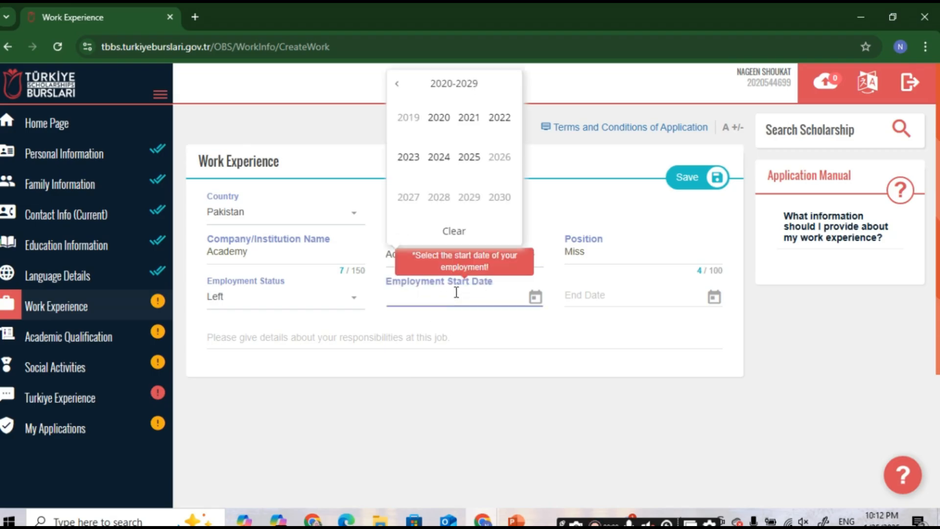
click(456, 168)
click(606, 304)
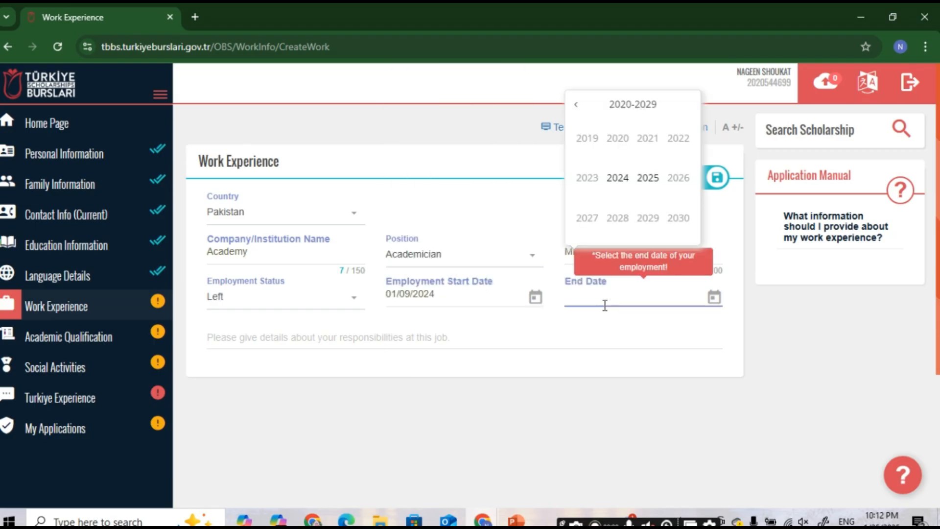
click(618, 177)
click(255, 343)
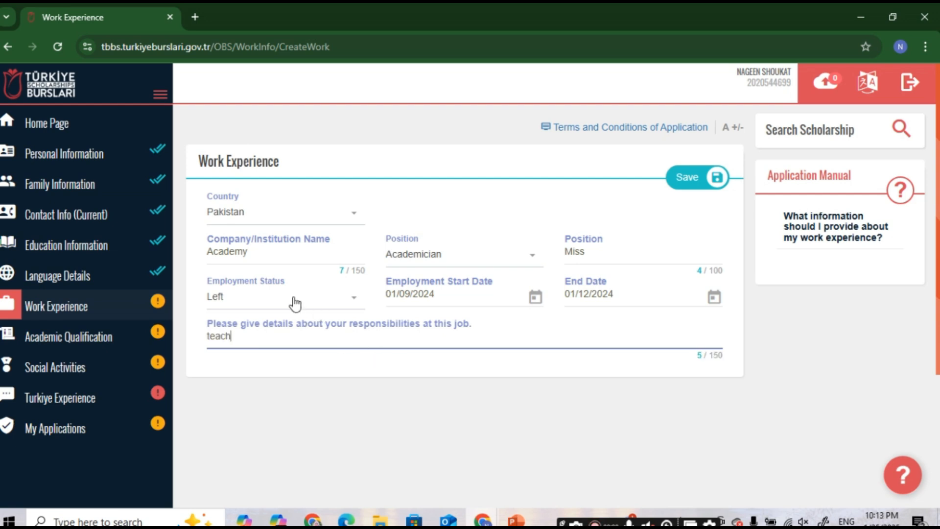
click(673, 184)
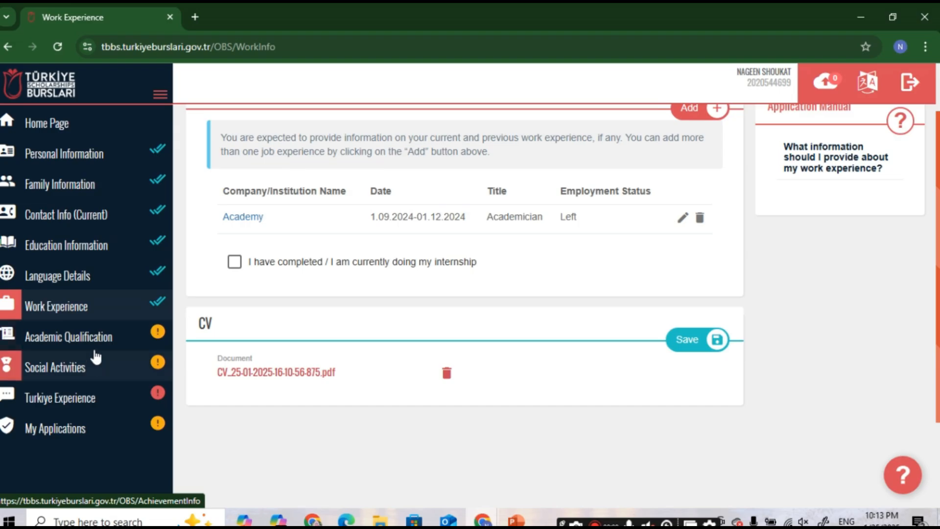
Step: Open Academic Qualification, review the exam requirements note, and start a new exam entry
click(97, 343)
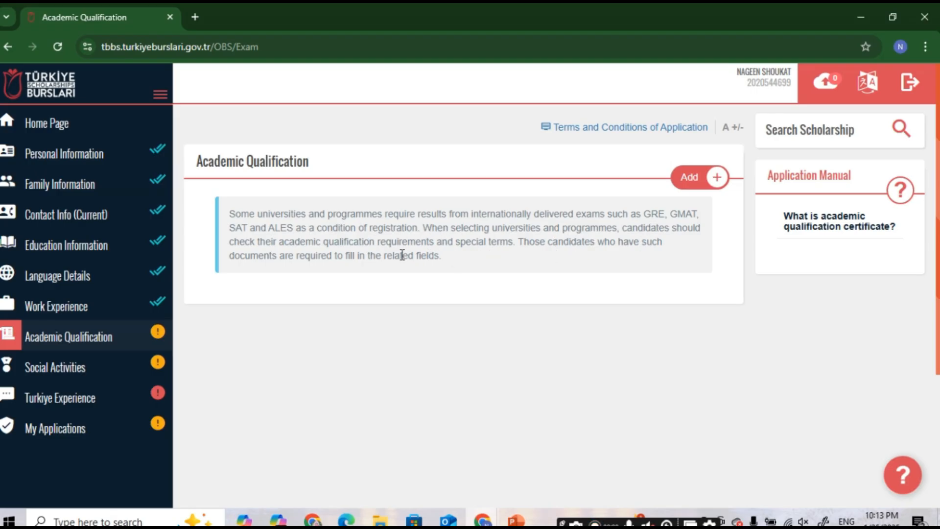
drag(286, 244, 631, 260)
click(523, 263)
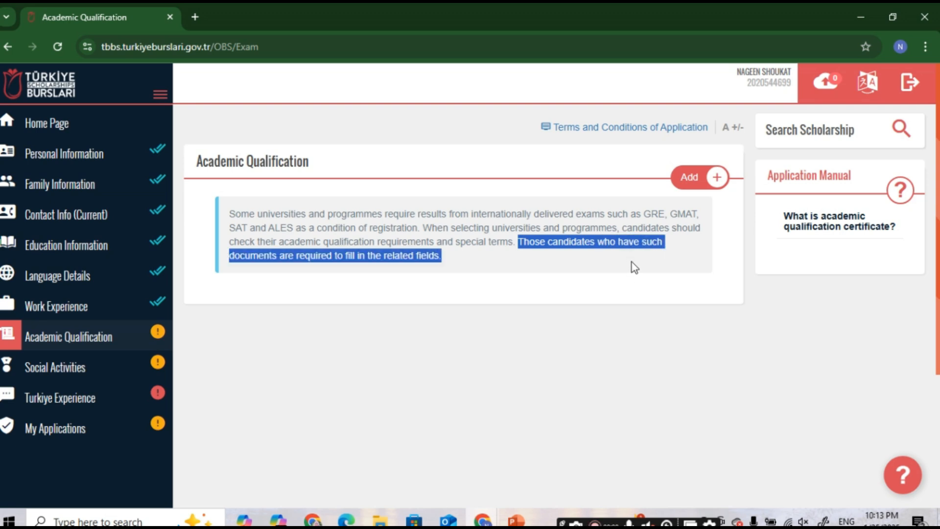
click(686, 178)
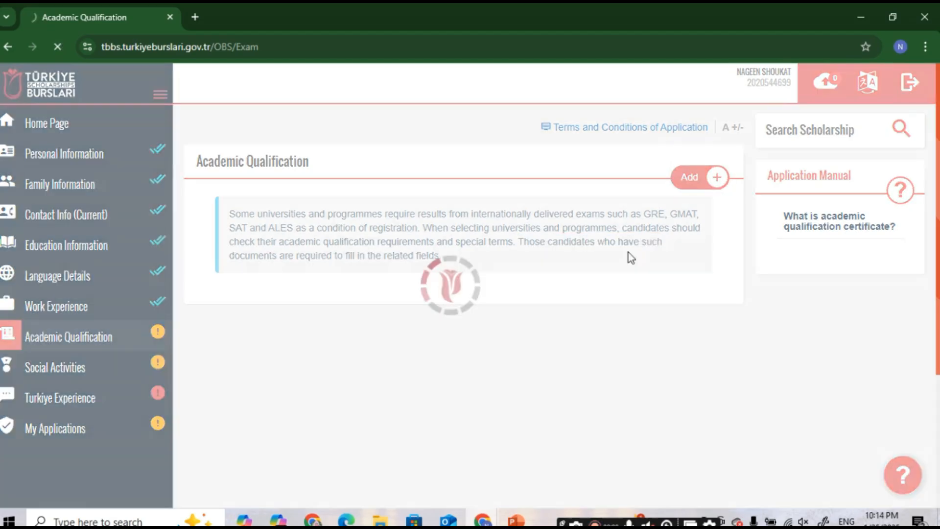
Step: Choose GRE (Quantitative Reasoning) as the exam, dated 01/06/2024
scroll(327, 293, down, 2)
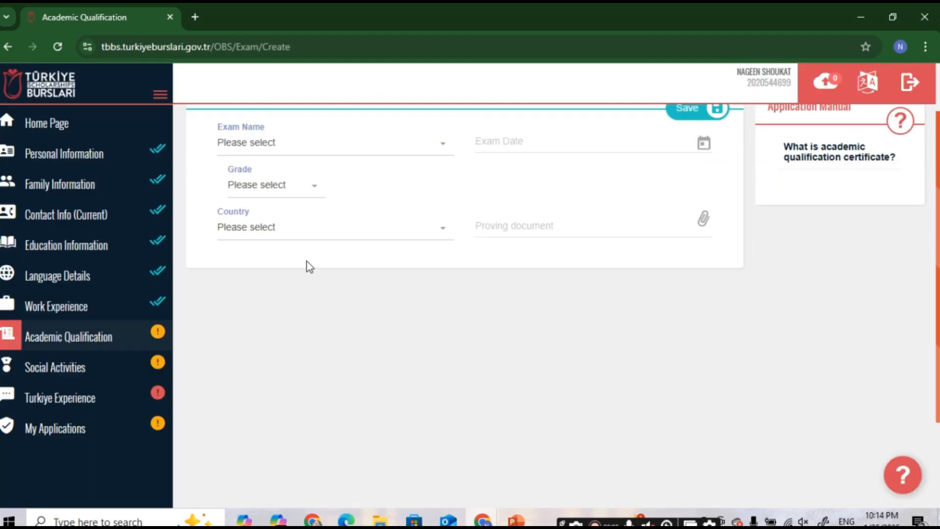
click(271, 143)
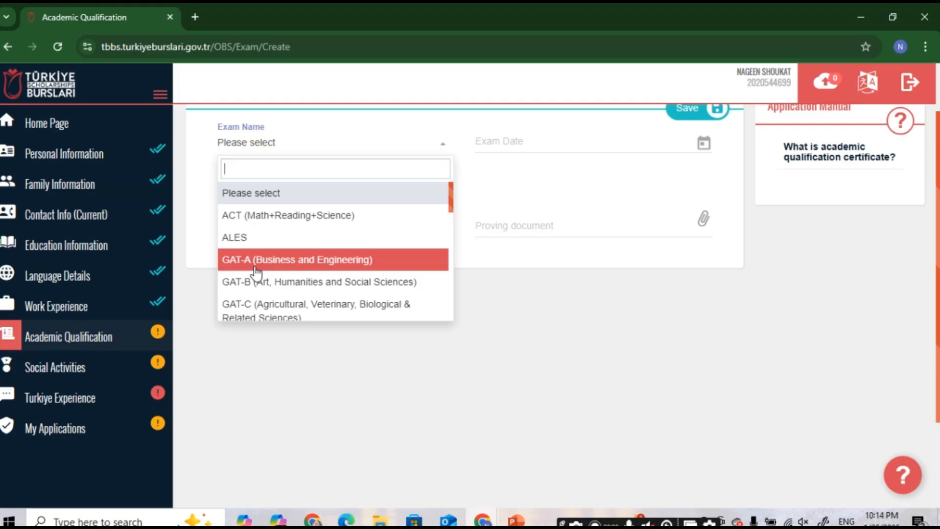
scroll(255, 273, down, 1)
scroll(256, 272, down, 1)
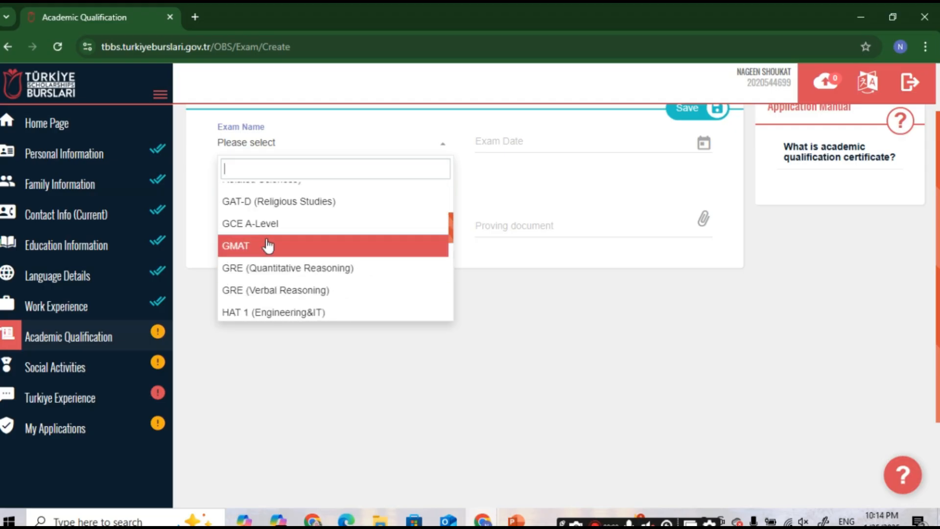
scroll(270, 275, down, 4)
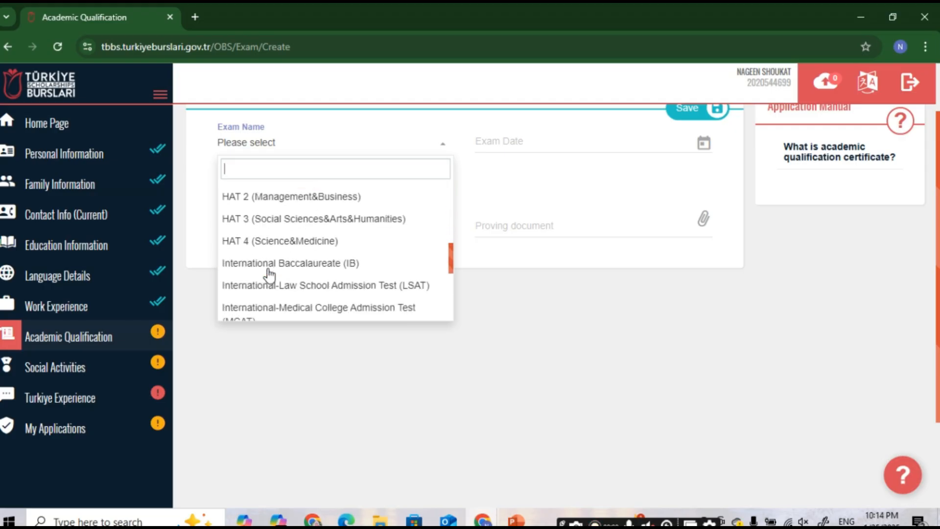
scroll(265, 269, down, 3)
scroll(265, 265, up, 1)
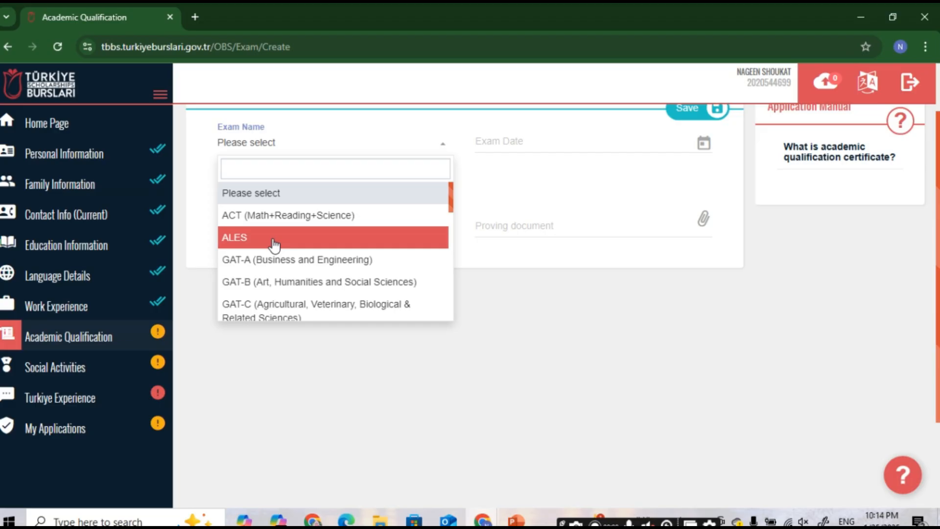
scroll(274, 247, down, 2)
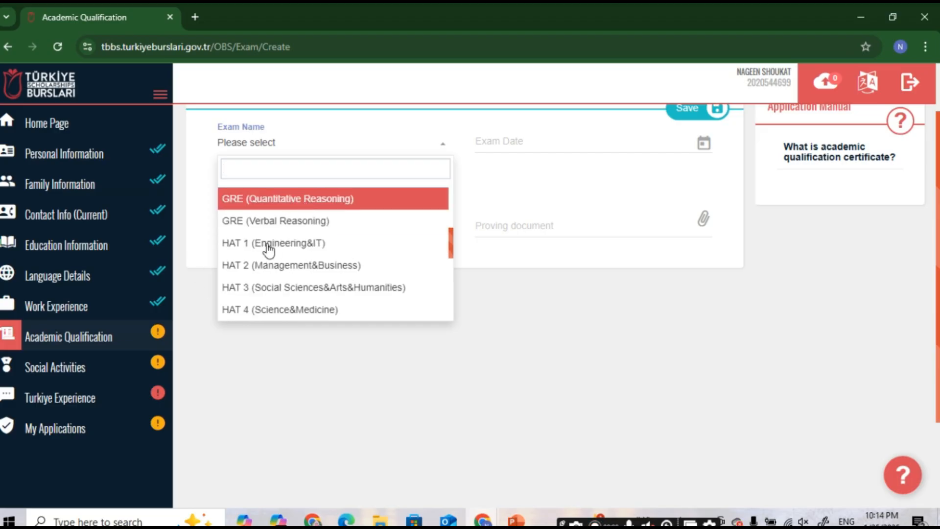
click(305, 199)
click(513, 146)
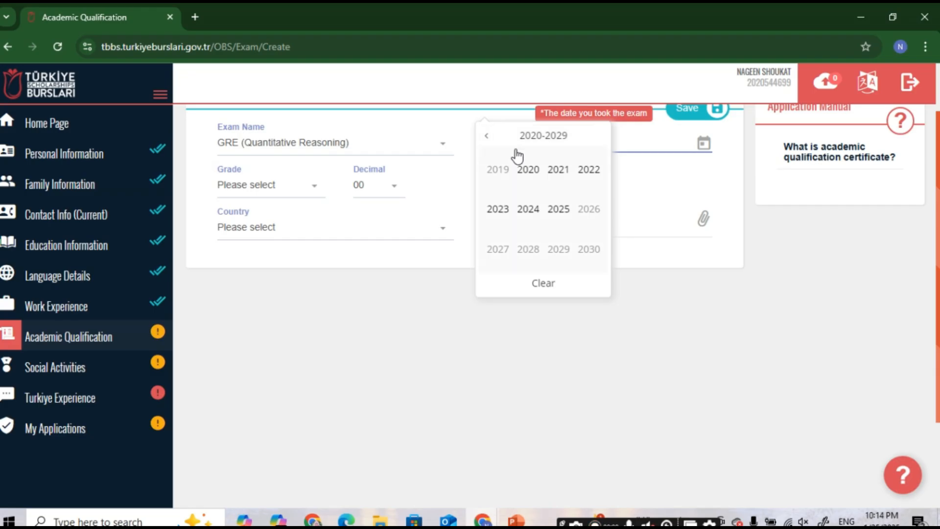
click(515, 156)
click(605, 179)
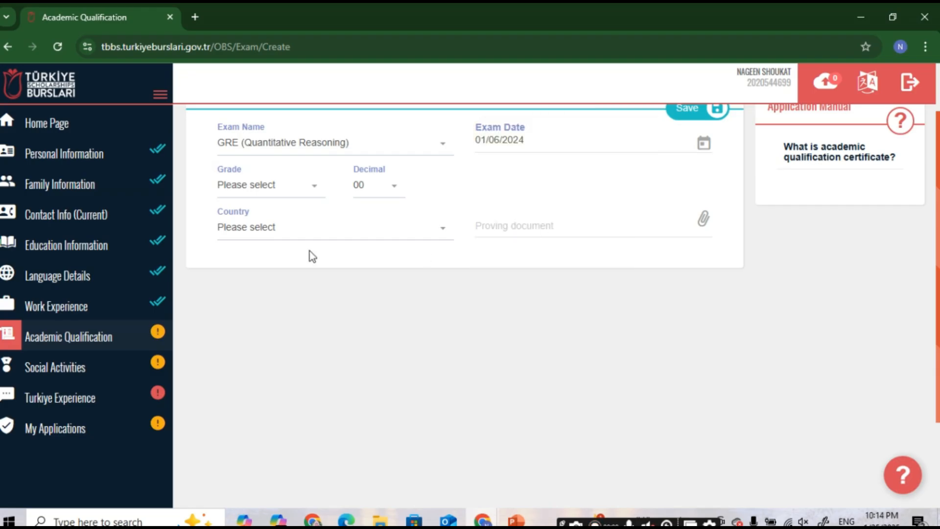
Step: Enter grade 150.03 and country Pakistan, attach Annex A.pdf as proof, and save the exam
click(263, 188)
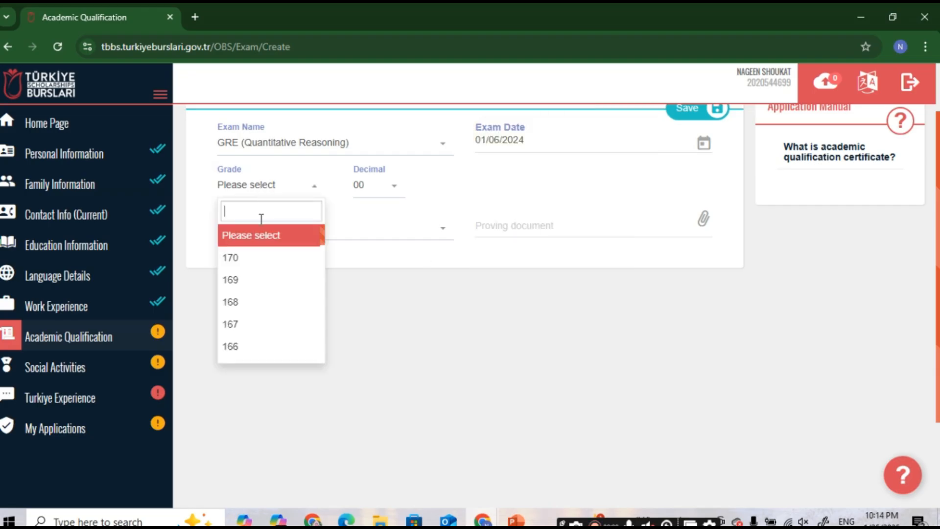
click(231, 323)
click(403, 186)
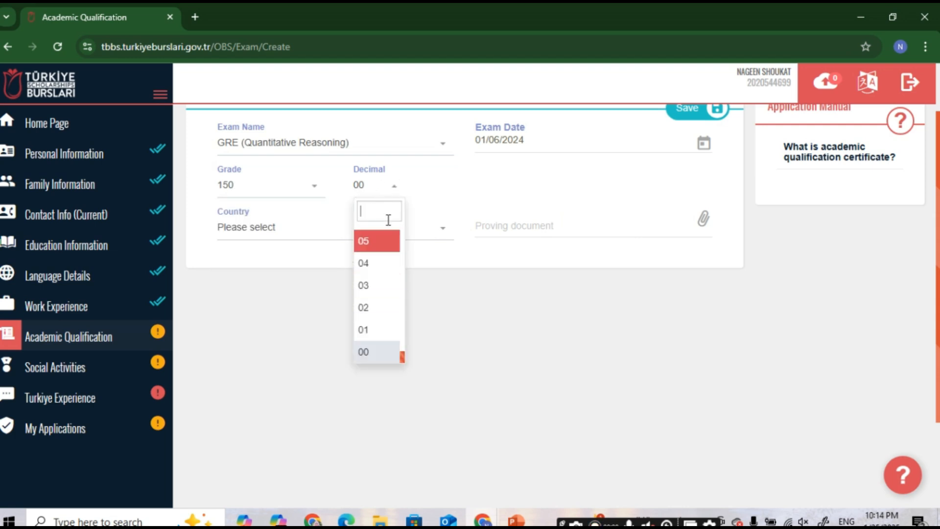
click(364, 286)
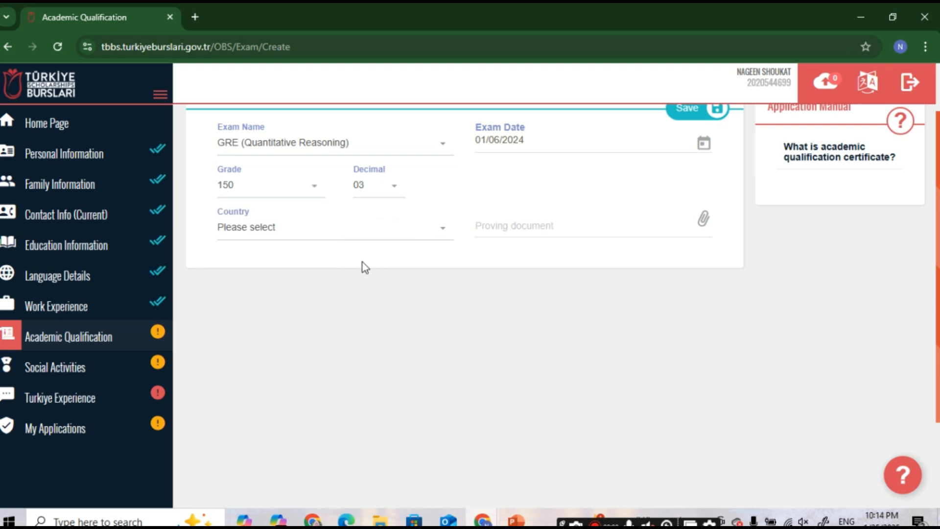
click(250, 232)
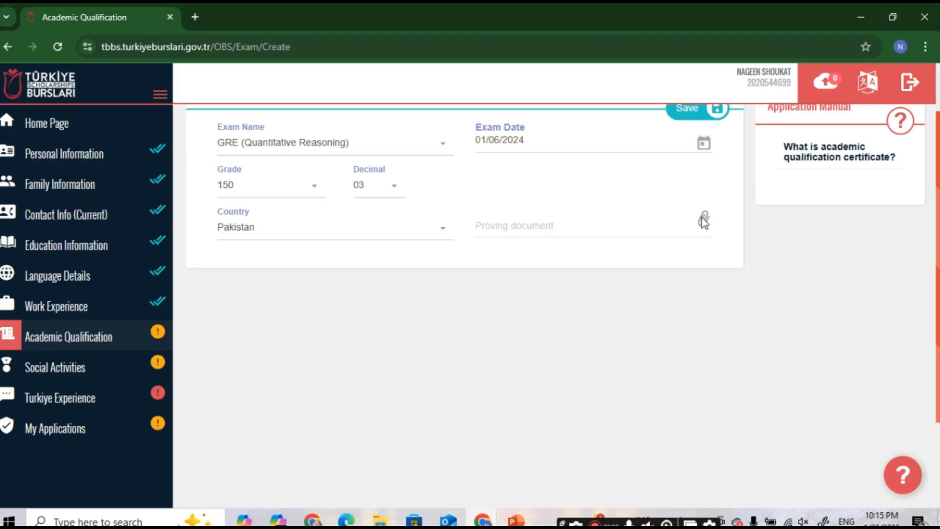
click(704, 222)
double_click(336, 250)
click(676, 186)
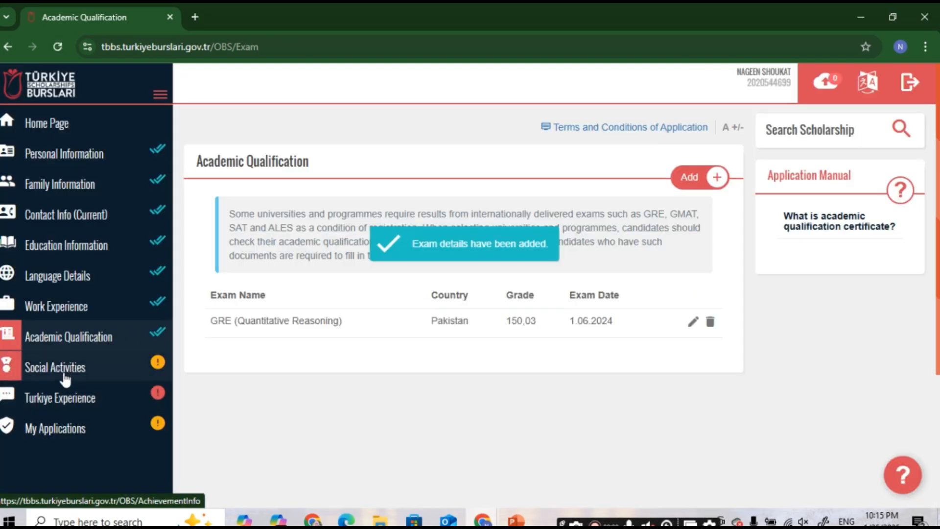
click(65, 378)
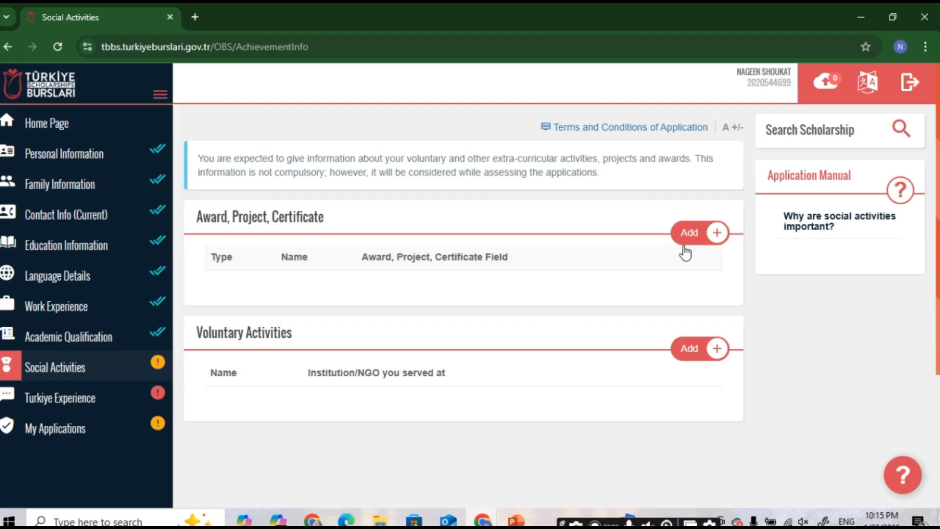
Step: Add a new Certificate entry under Award, Project, Certificate
click(690, 232)
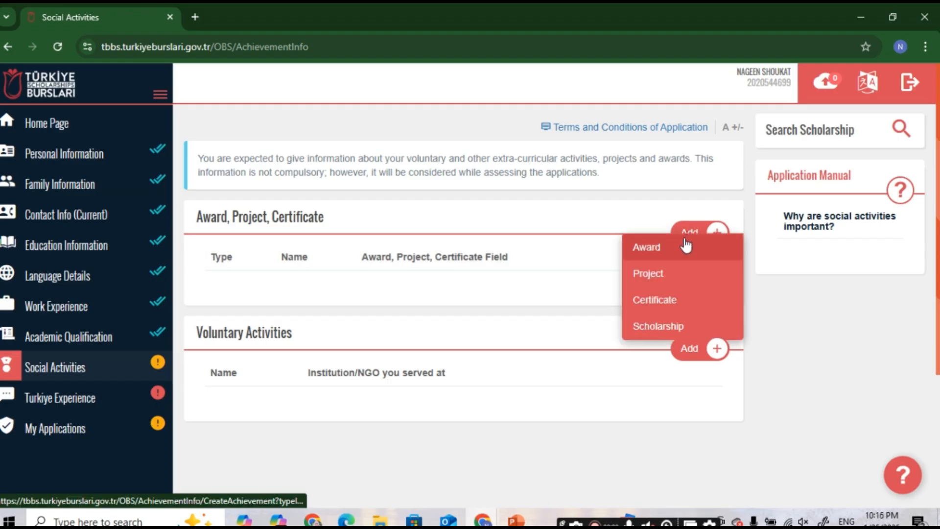
click(655, 300)
Step: Enter the Good Student Certificate name, date 03/09/2024, and institution 'college name'
click(288, 219)
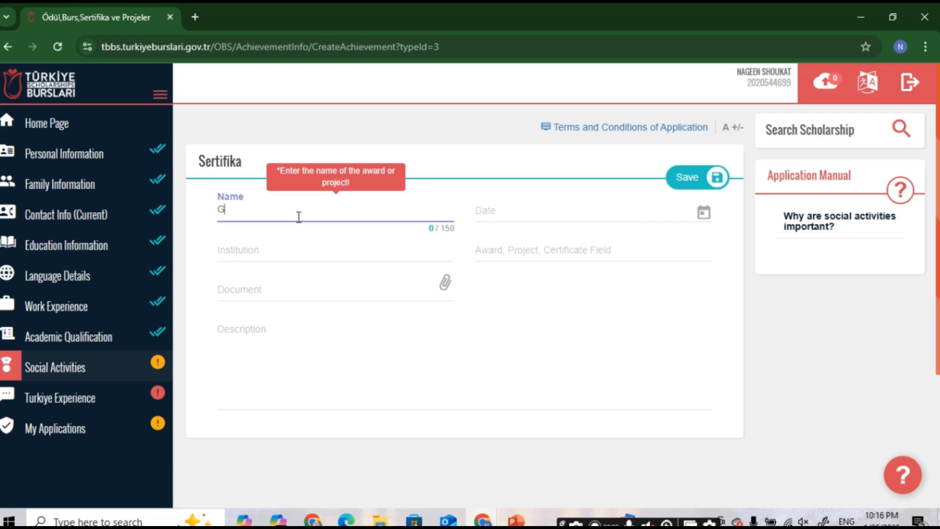
text(Good Student Certificate)
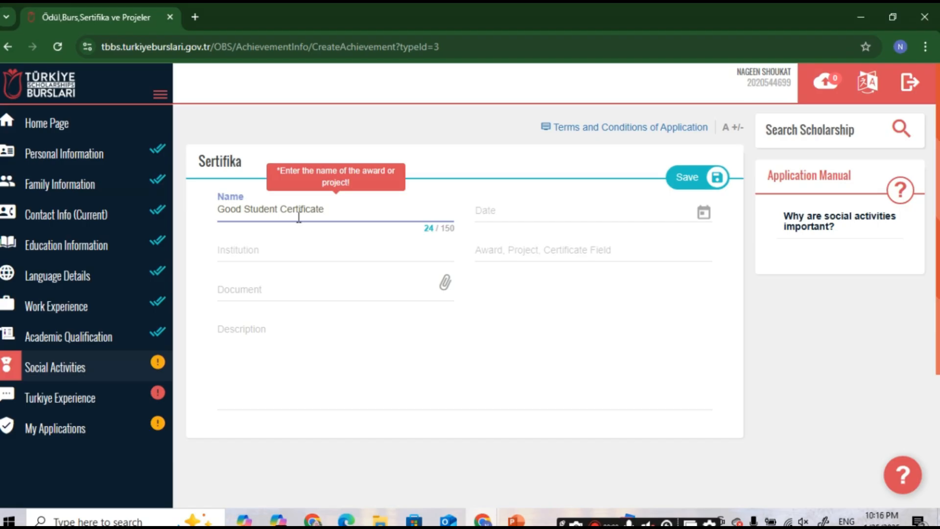
click(499, 210)
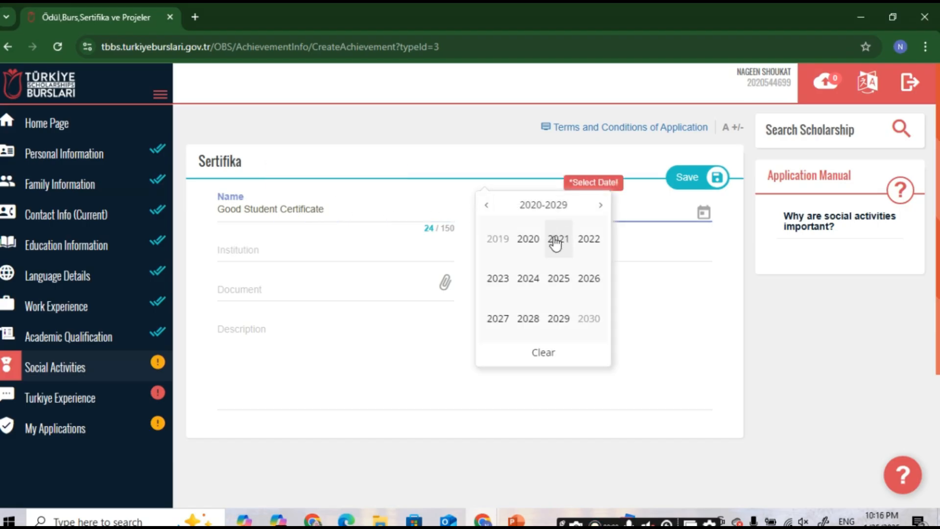
click(298, 255)
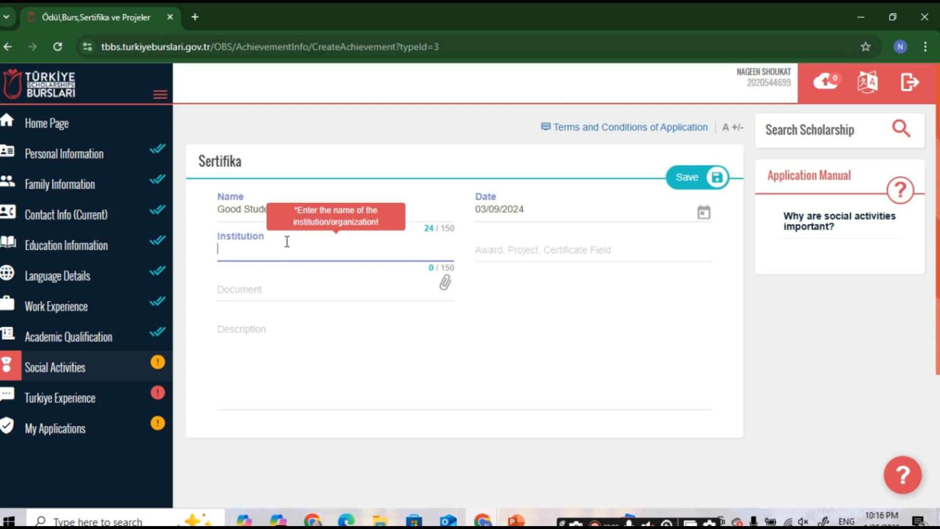
text(Coo)
key(BackSpace)
text(llege name)
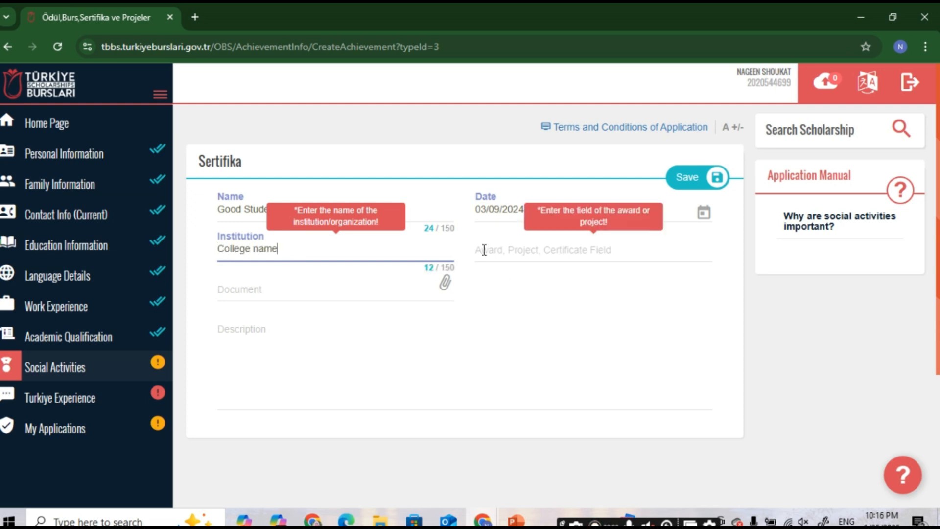
Step: Set the field to Educational, attach the document, paste the description, and save the certificate
click(485, 250)
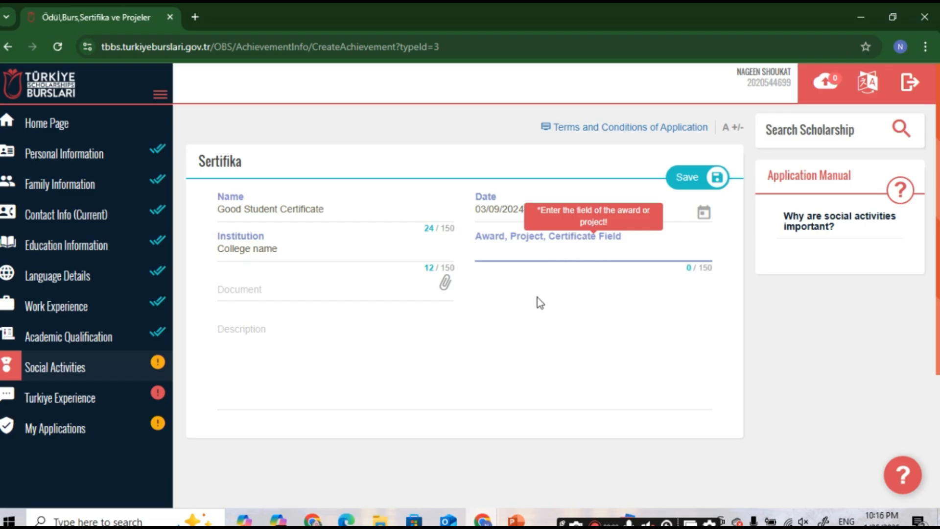
text(Educationa)
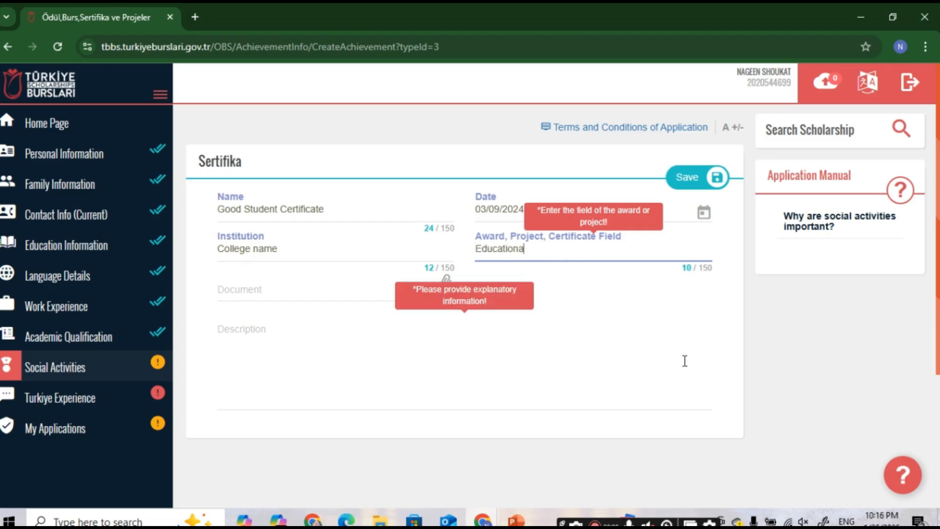
text(l)
click(445, 285)
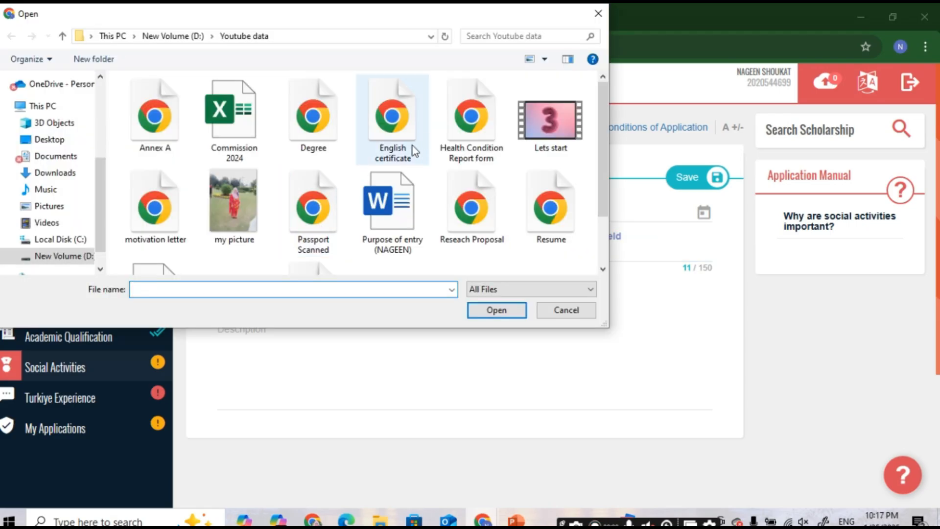
scroll(412, 146, down, 1)
key(Escape)
click(281, 366)
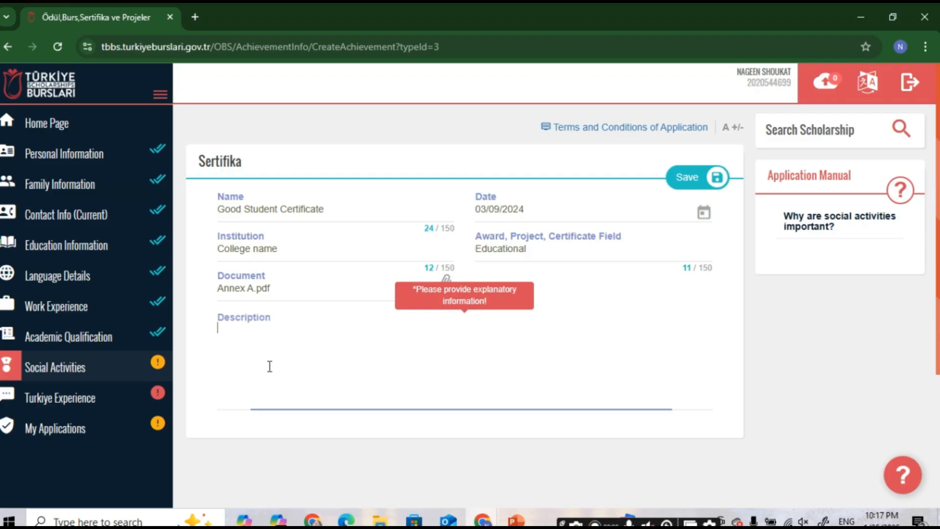
text(I achieved good student certificate from college.)
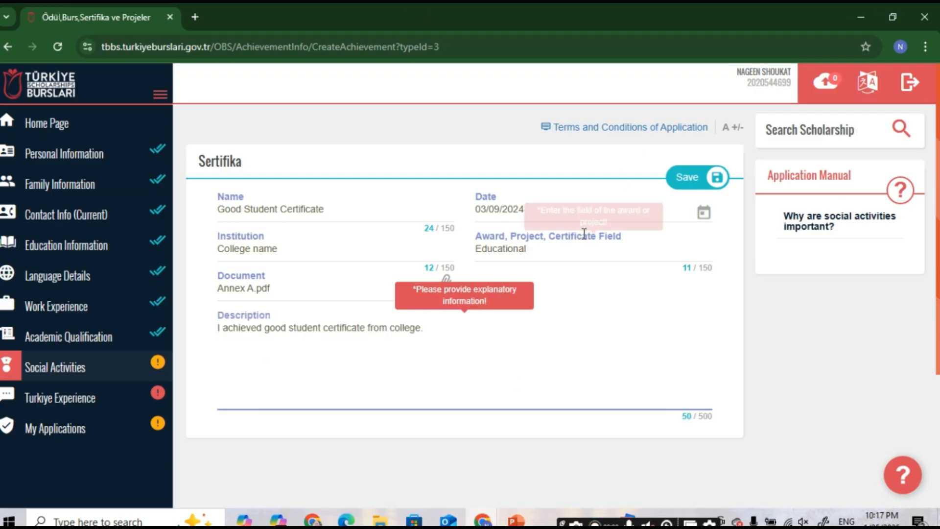
click(690, 182)
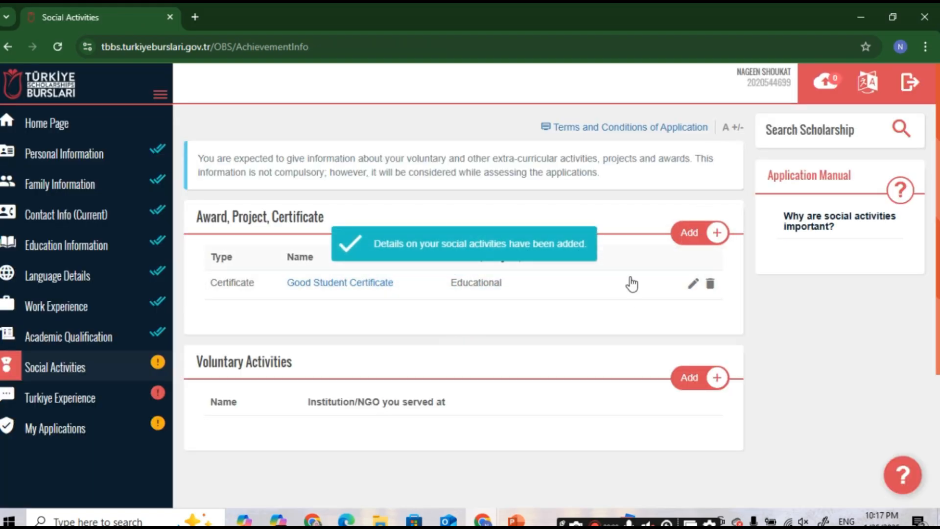
scroll(520, 321, down, 4)
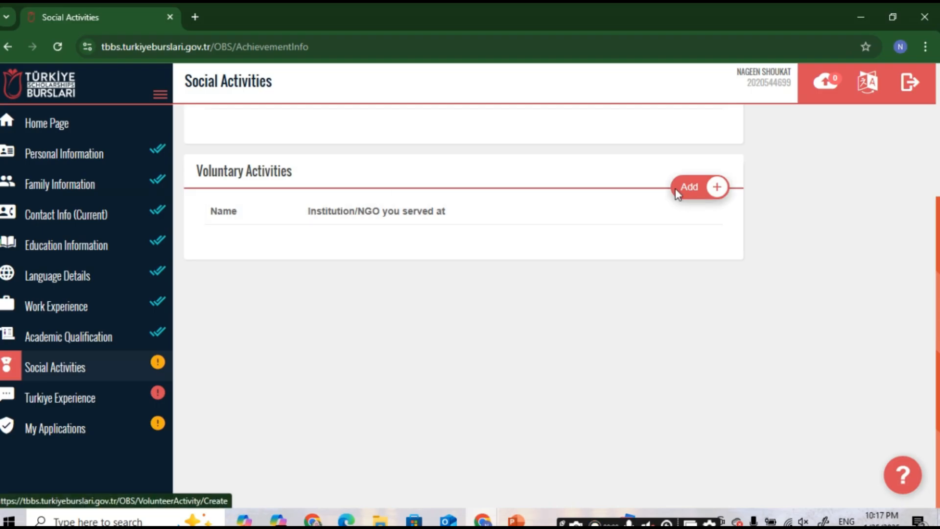
Step: Save voluntary activity 'Team manager' at 'college name', described 'I worked as team volunteer at my college'
click(688, 187)
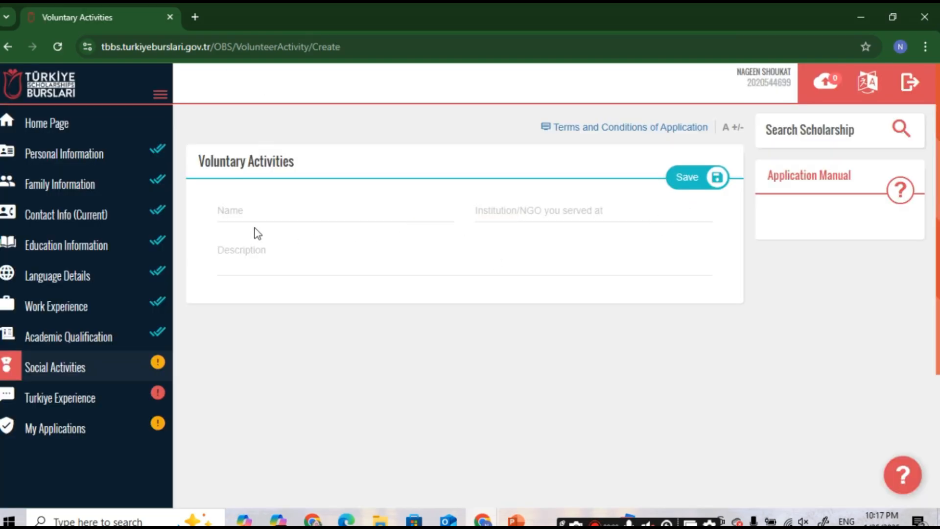
click(252, 214)
click(297, 211)
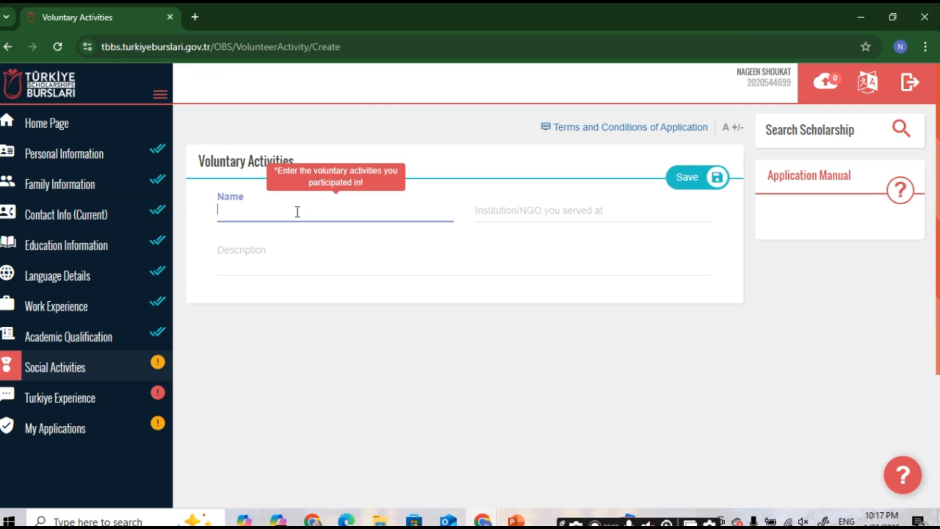
text(Team manager)
click(539, 216)
text(college name)
click(250, 260)
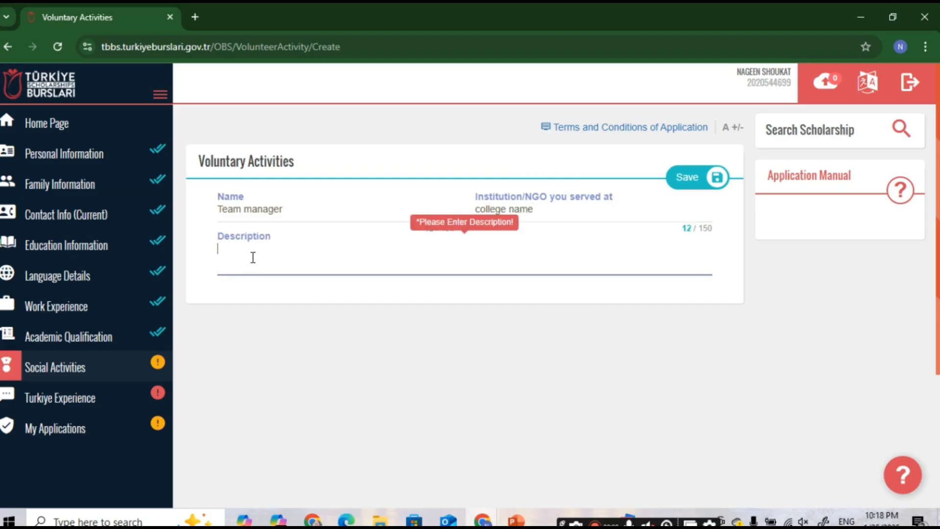
text(I worked as team volunteer at my college)
click(314, 321)
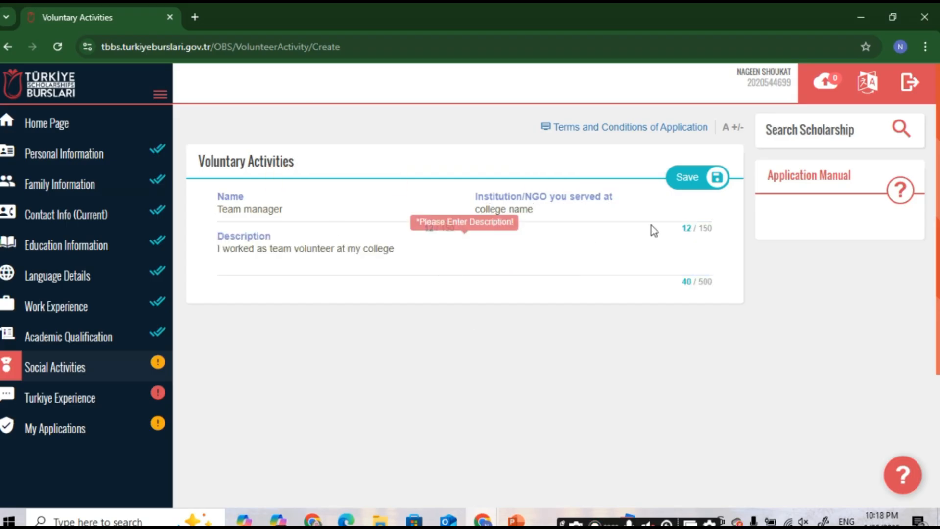
click(681, 183)
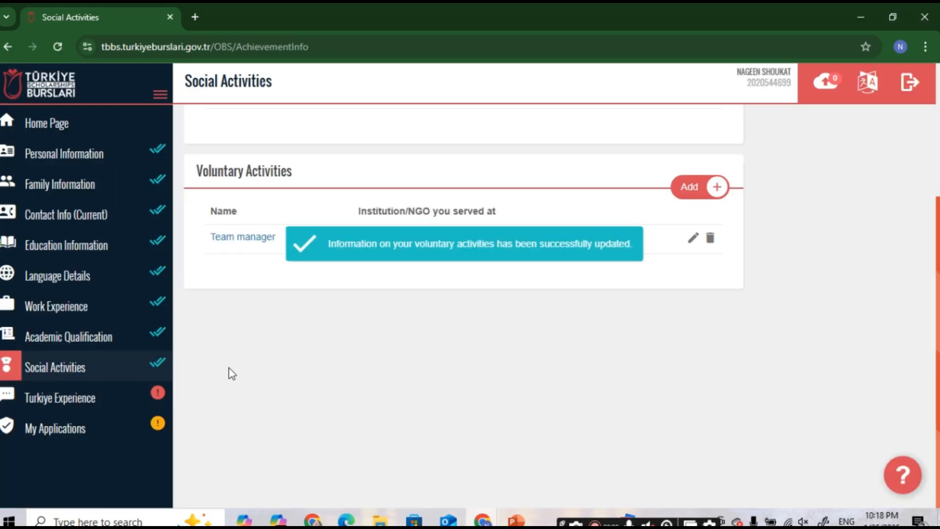
click(61, 406)
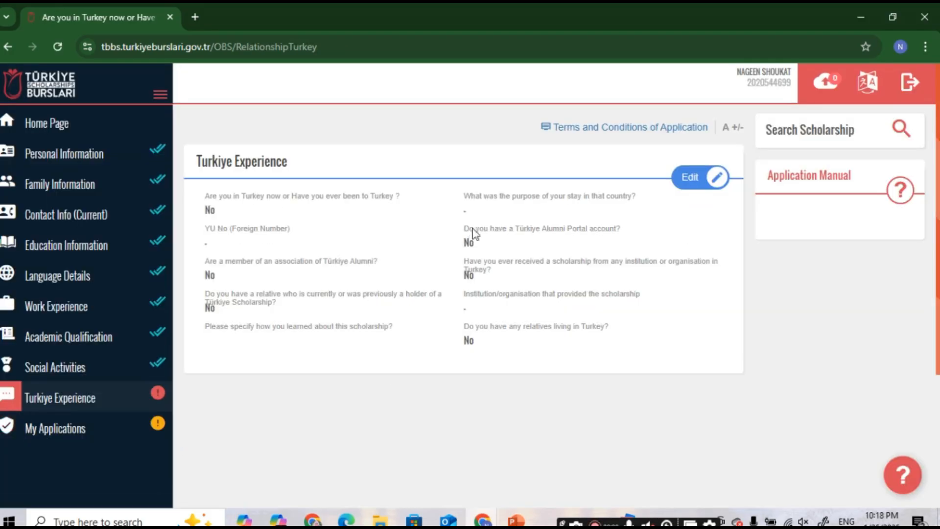
Step: Edit Turkiye Experience: keep No for being in Turkey and choose Türkiye Scholarships Web Site as the source
click(672, 185)
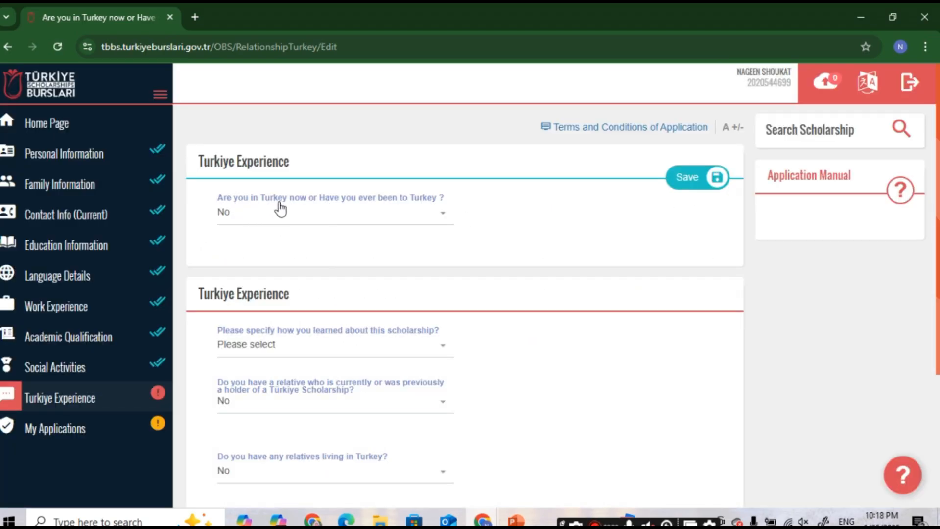
click(315, 211)
click(267, 304)
scroll(265, 294, down, 3)
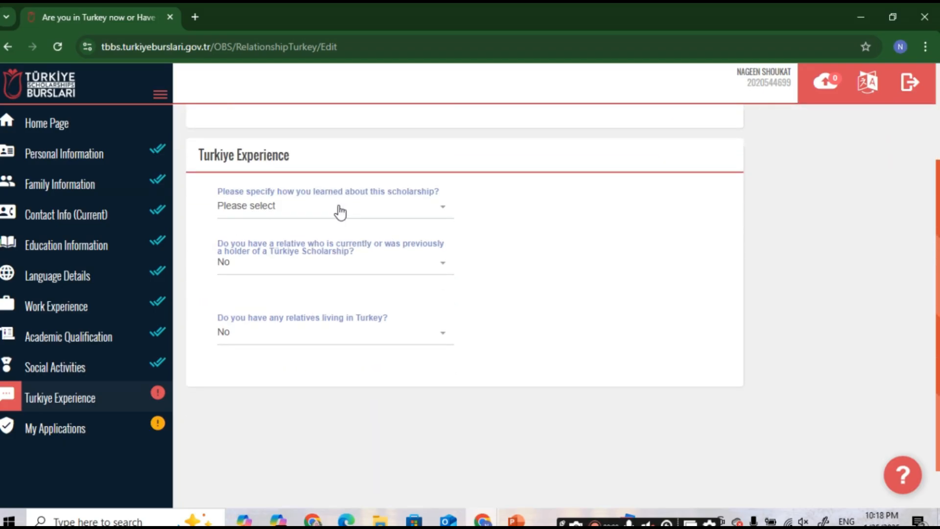
click(372, 215)
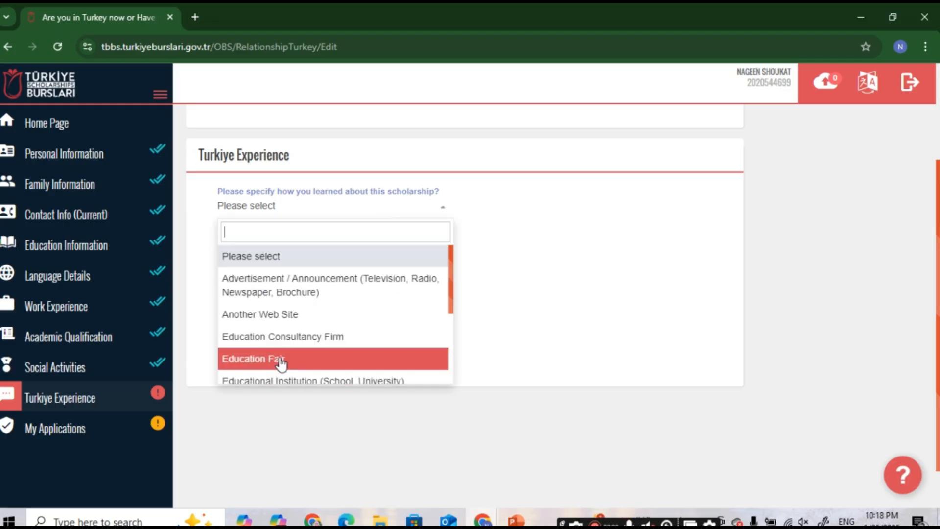
scroll(318, 316, down, 2)
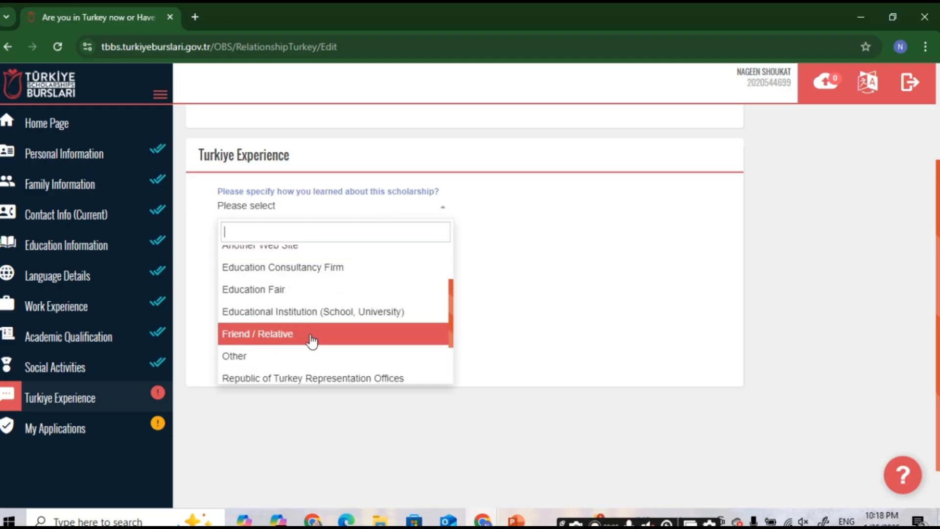
scroll(311, 336, down, 2)
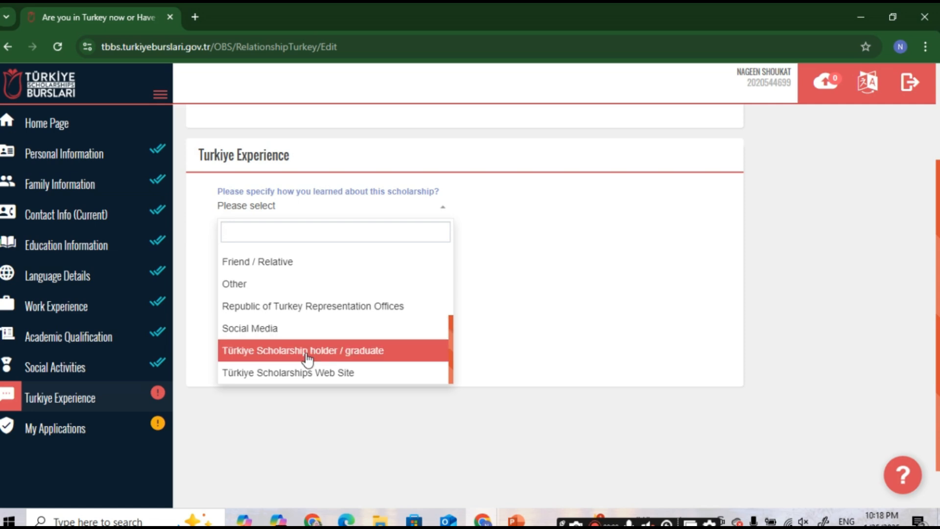
click(264, 380)
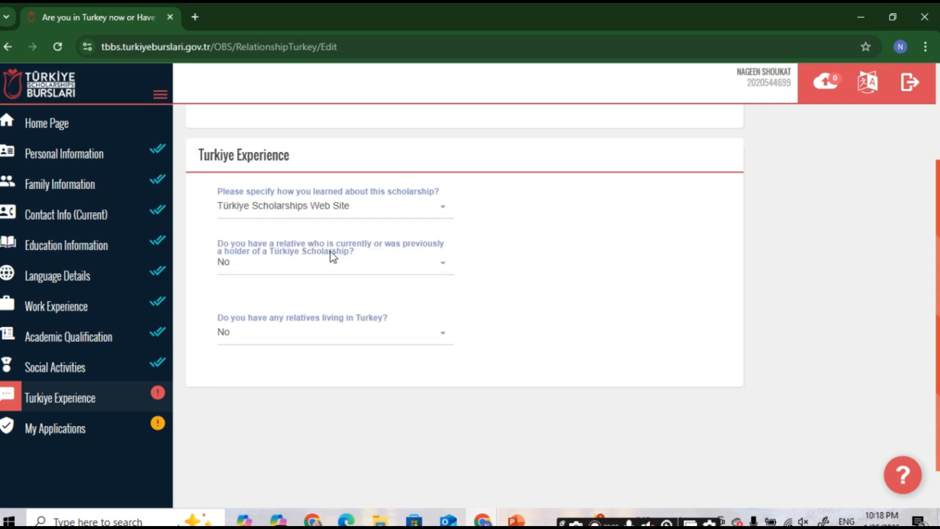
Step: Answer No for scholarship-holder and Turkey-resident relatives, save, and go to My Applications
click(325, 271)
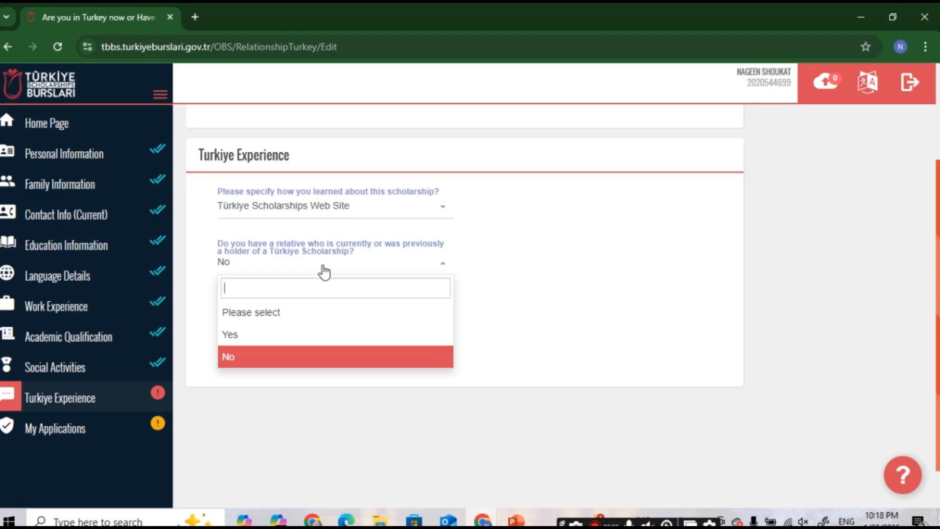
click(255, 362)
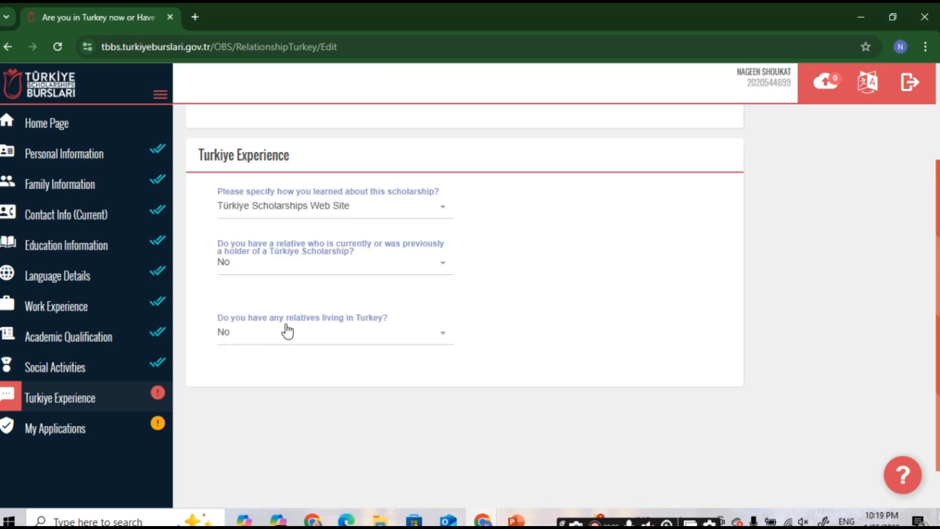
click(331, 332)
click(286, 432)
scroll(369, 390, up, 3)
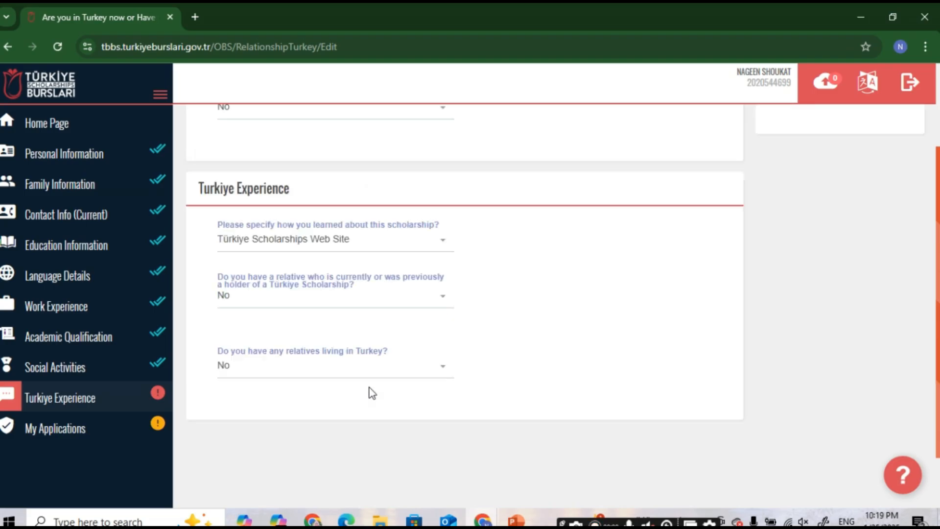
click(685, 177)
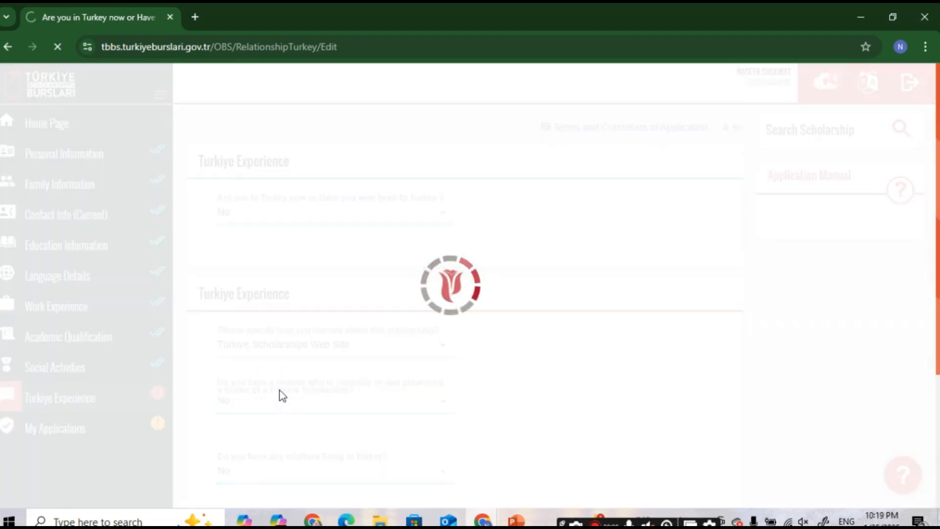
scroll(215, 433, down, 1)
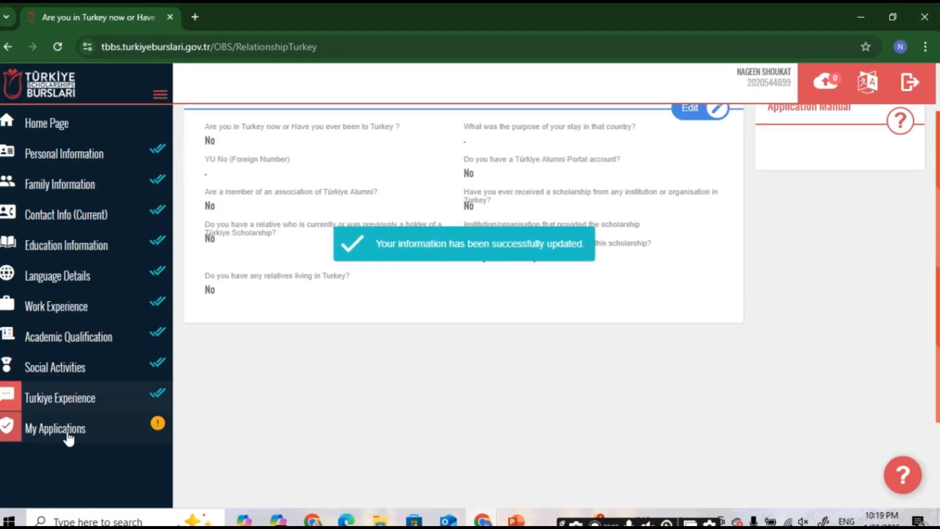
click(71, 440)
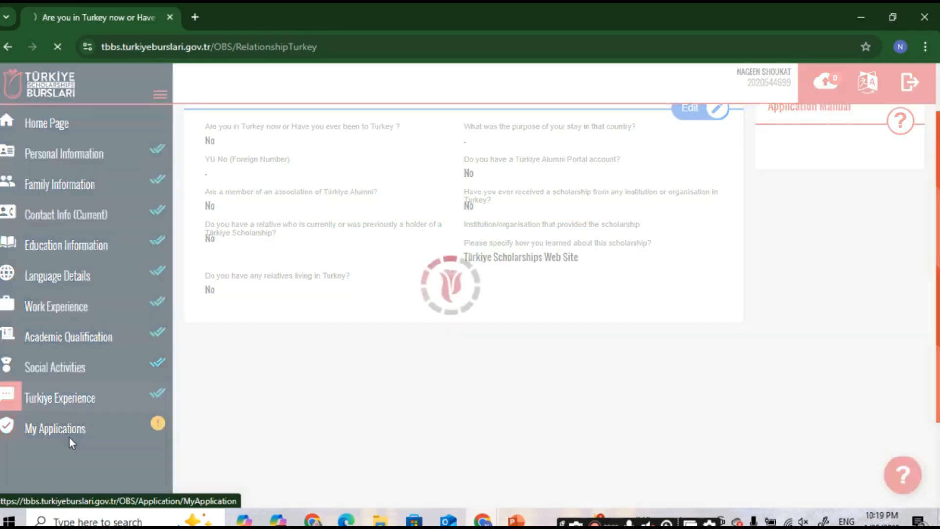
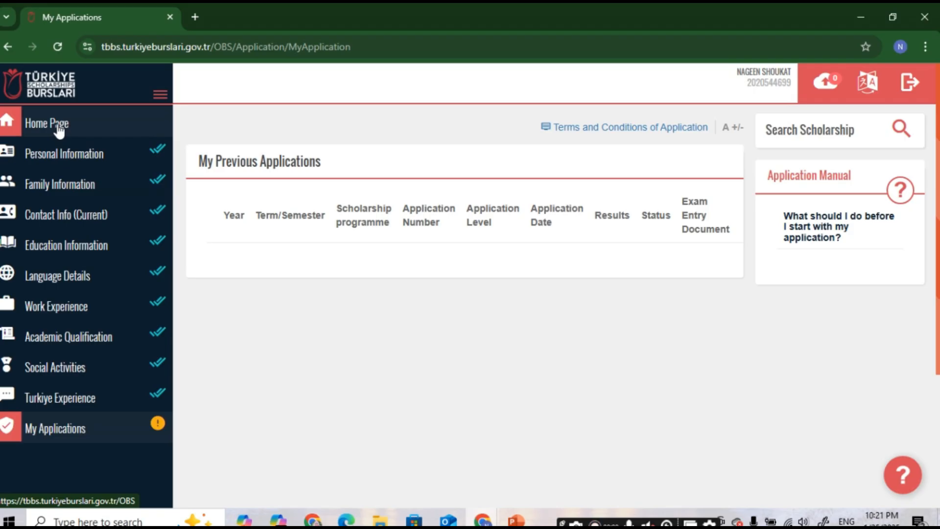
Step: From the Home Page's Bachelor's Degree tab, apply to the Undergraduate Scholarship Programme
click(58, 130)
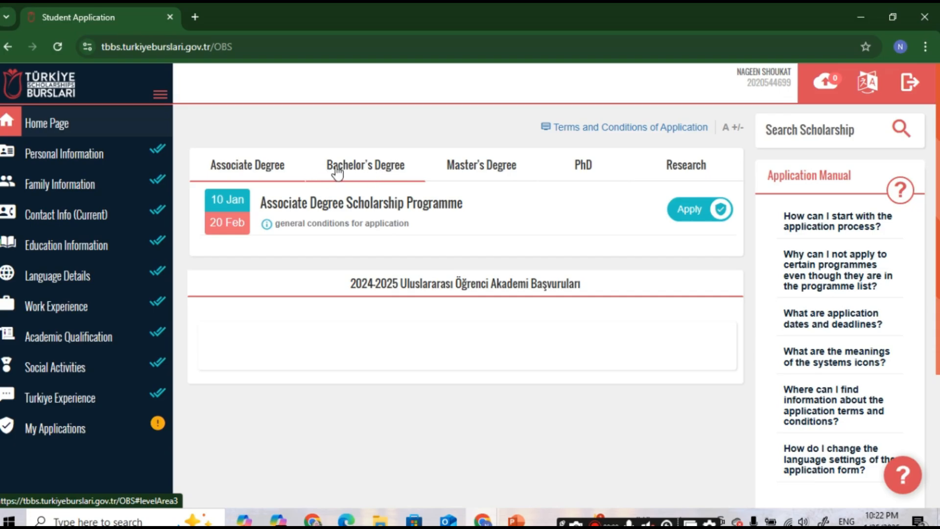
click(375, 175)
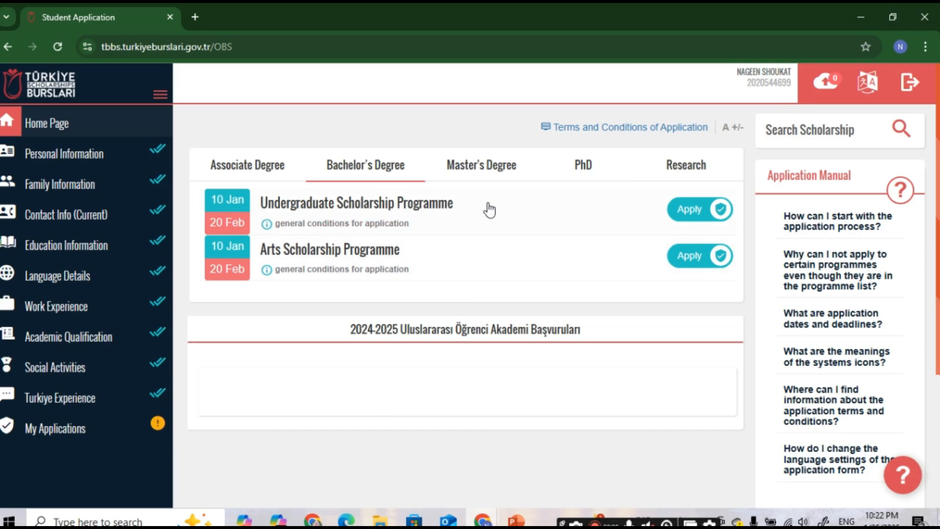
click(691, 213)
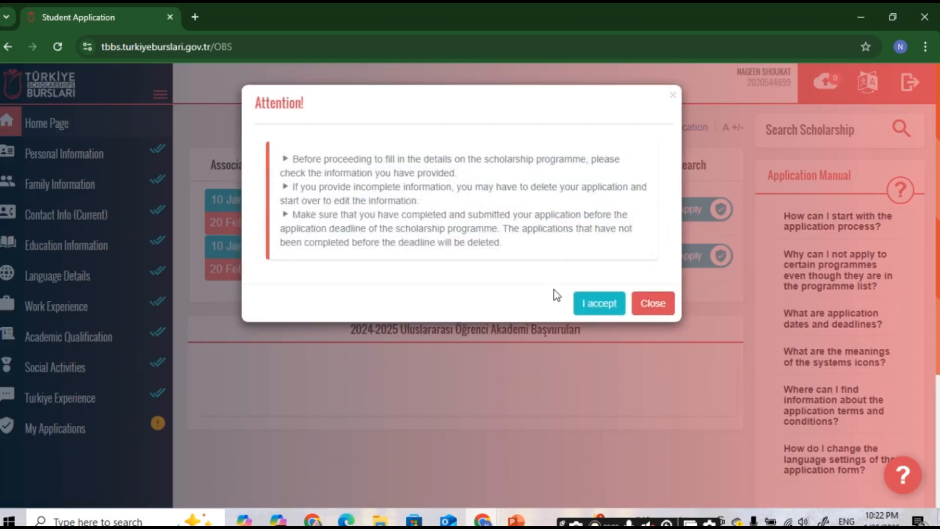
Step: Acknowledge the notice, read through all Application Conditions, tick 'I have read and accepted all the conditions', and save
click(598, 308)
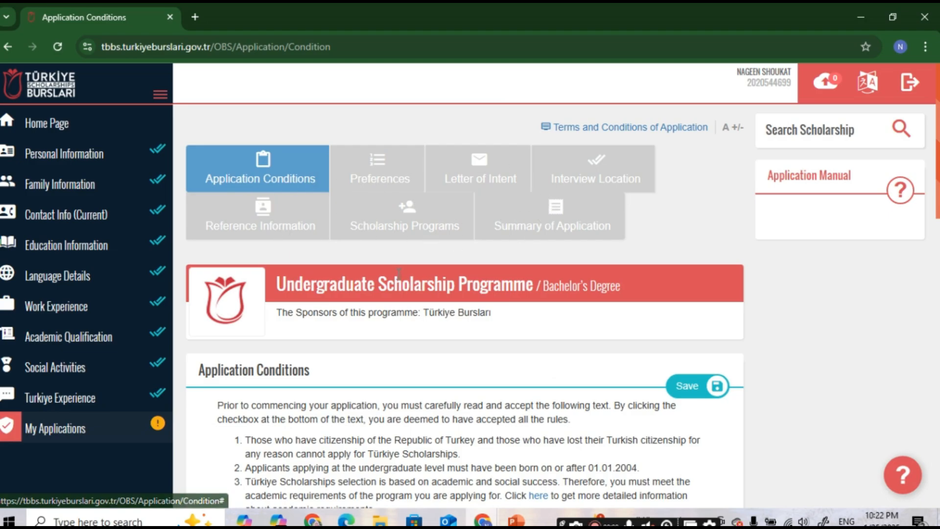
scroll(406, 278, down, 4)
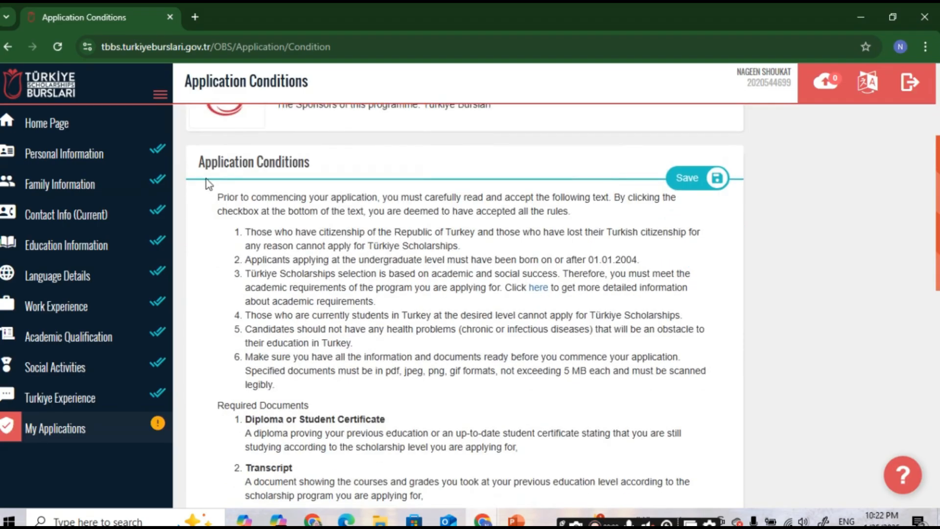
drag(199, 162, 322, 184)
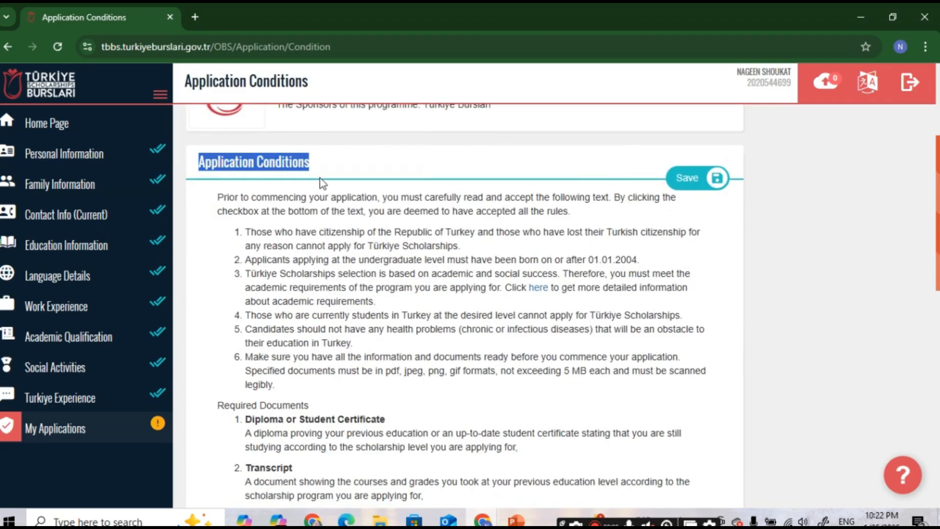
scroll(322, 181, down, 1)
scroll(322, 181, down, 1)
drag(215, 268, 351, 282)
scroll(351, 293, down, 4)
scroll(351, 308, down, 1)
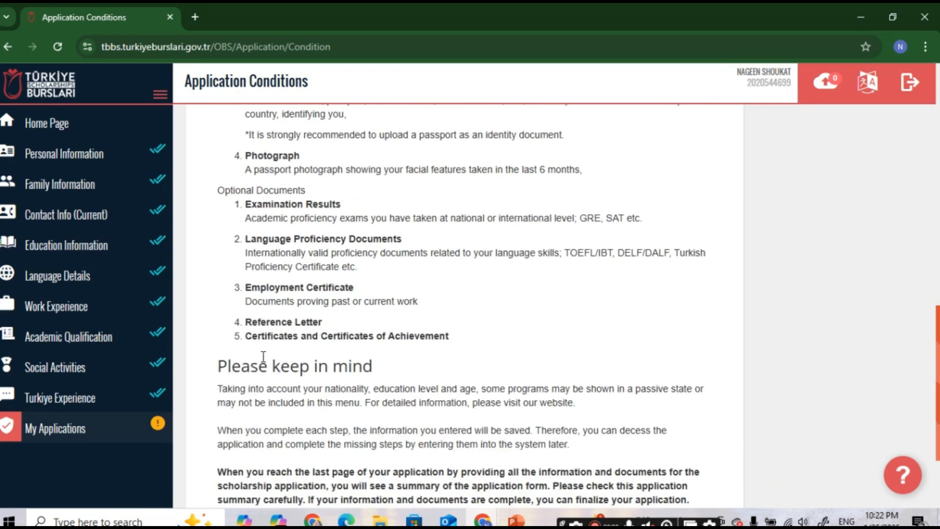
drag(216, 367, 365, 365)
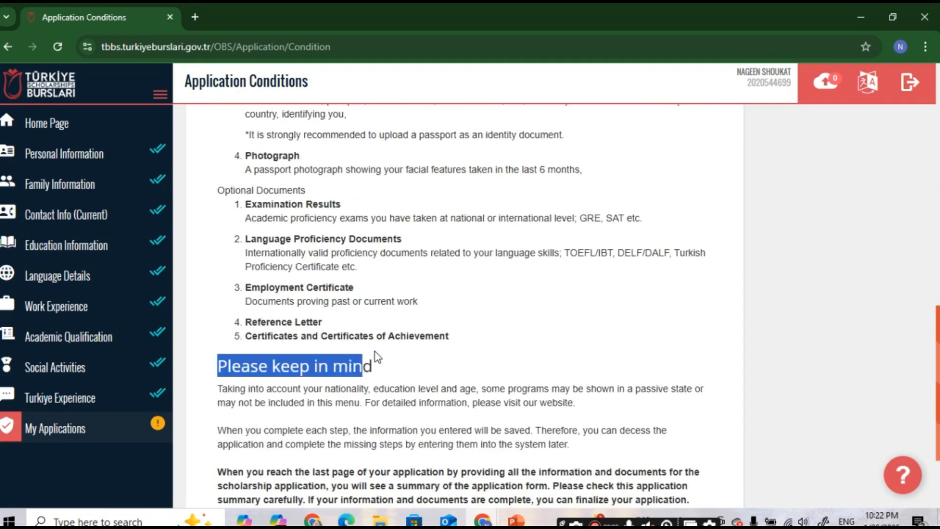
scroll(382, 343, down, 2)
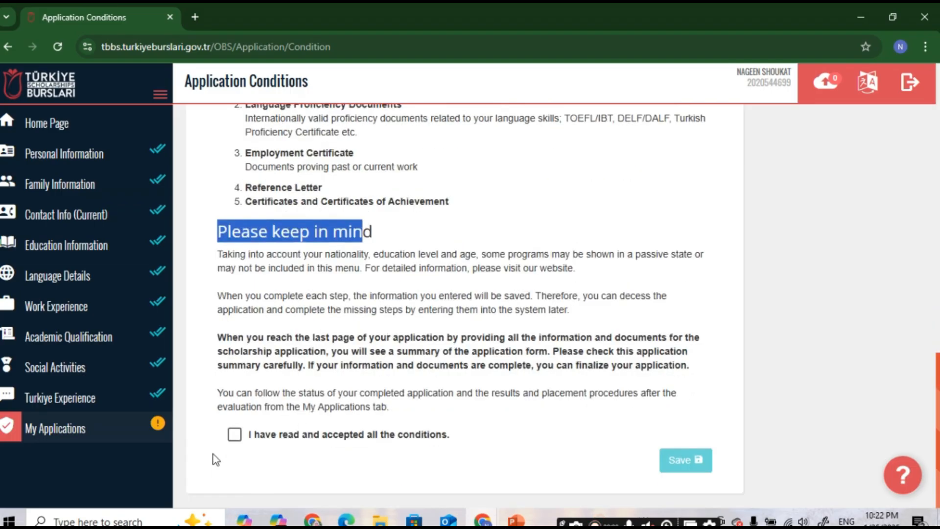
click(234, 435)
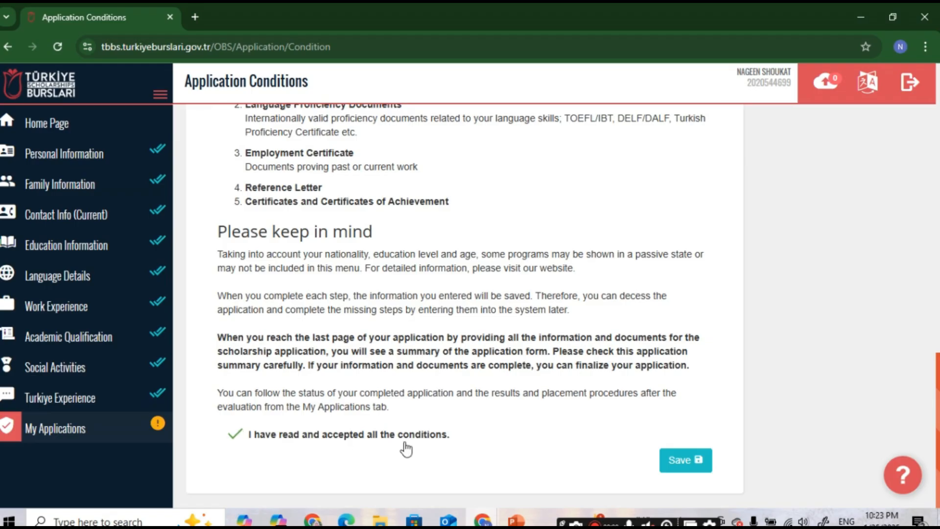
click(681, 459)
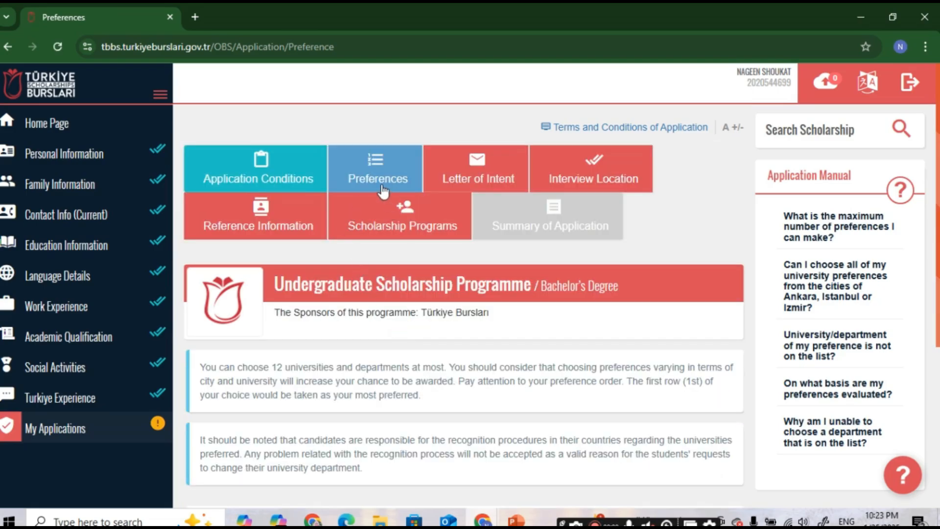
Step: Review the Preferences note about choosing up to 12 universities, then open Add New Preference
scroll(401, 216, down, 3)
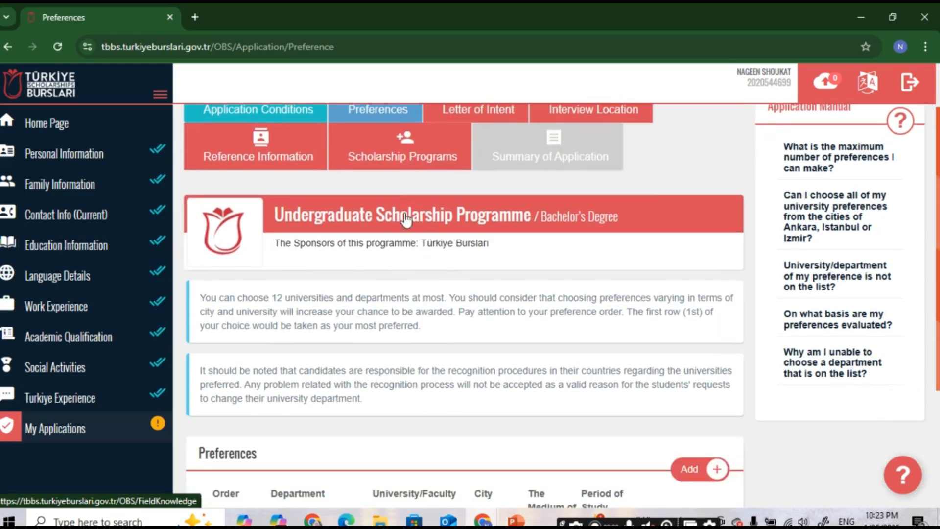
scroll(411, 231, up, 3)
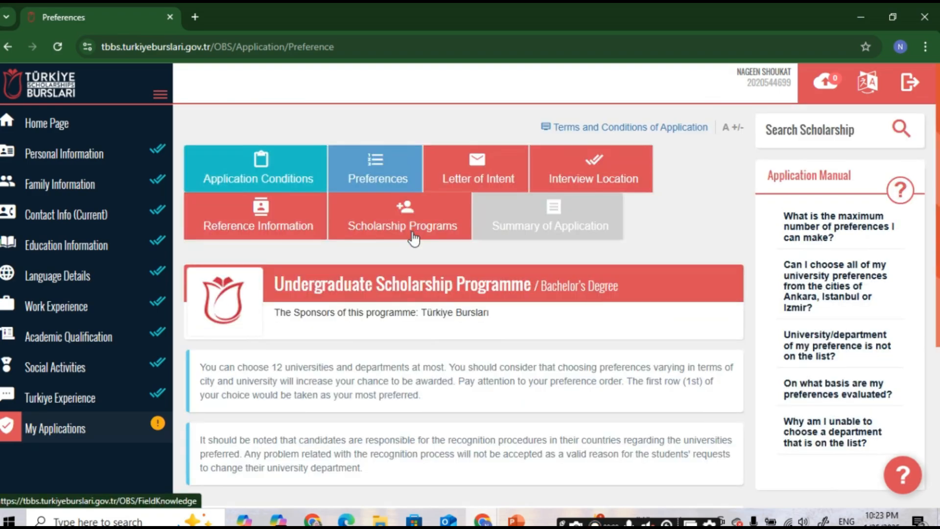
scroll(410, 245, down, 4)
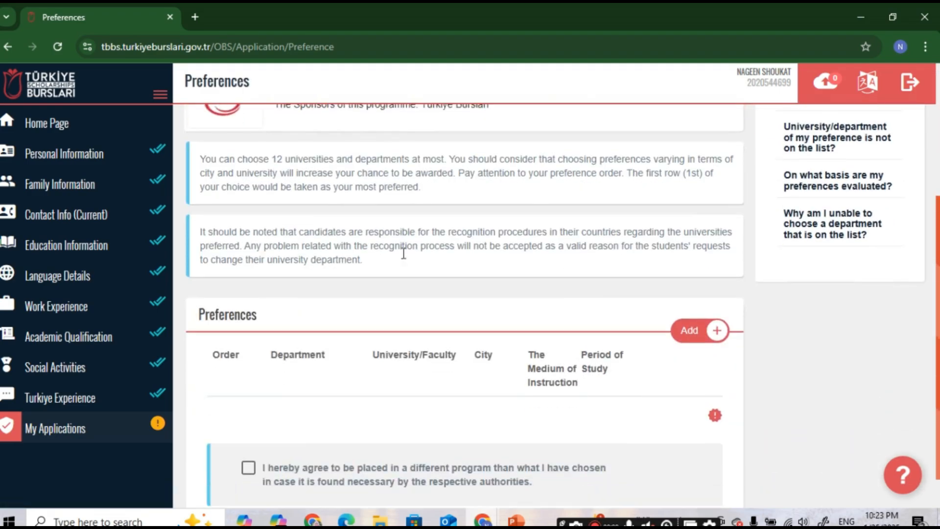
drag(203, 160, 432, 163)
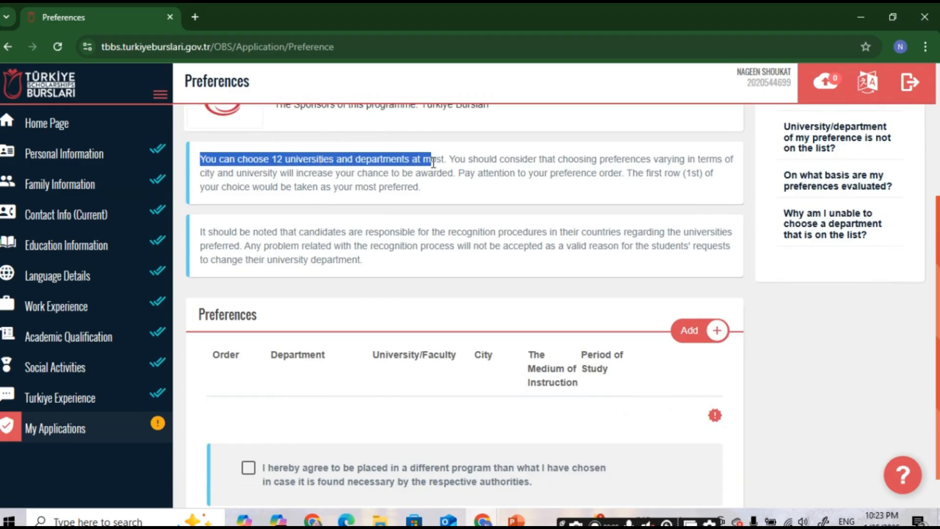
scroll(439, 181, down, 1)
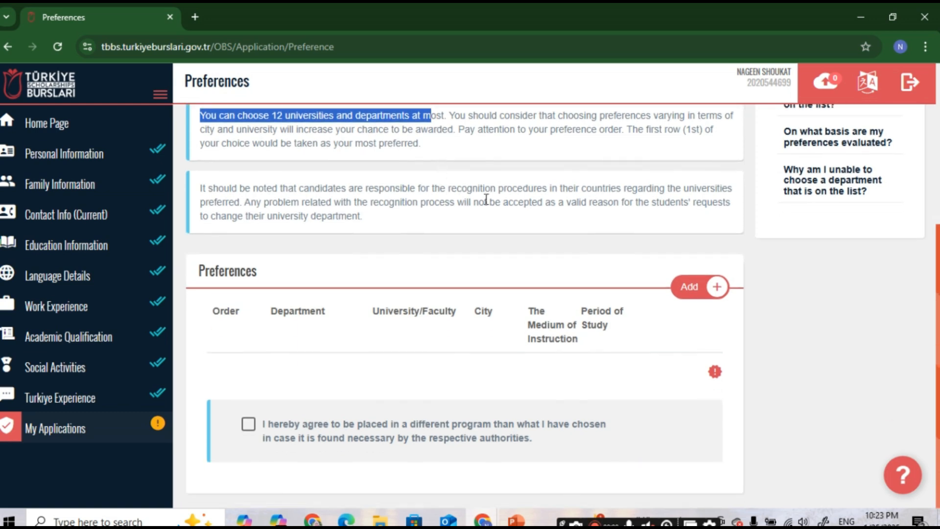
click(685, 286)
Step: Add Chemistry (English) at İhsan Doğramacı Bilkent University, Ankara, as the first preference
scroll(495, 302, down, 15)
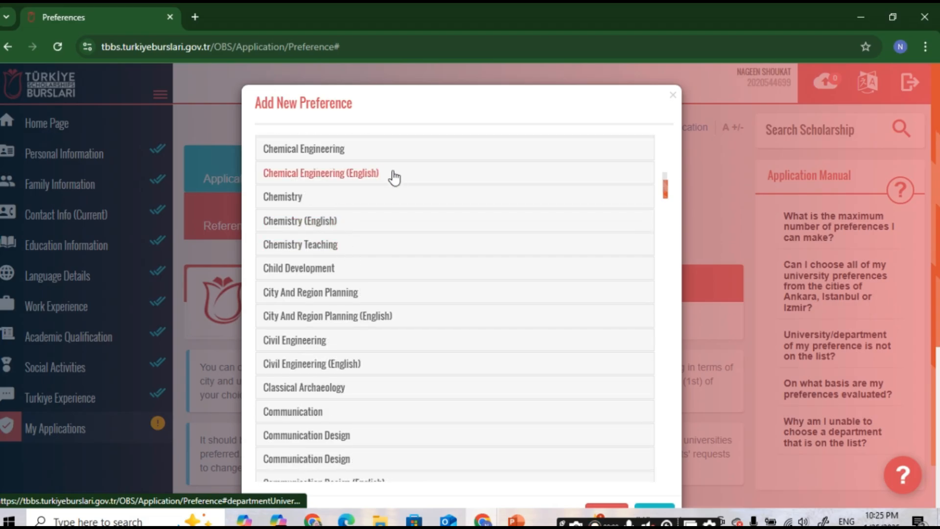
click(306, 228)
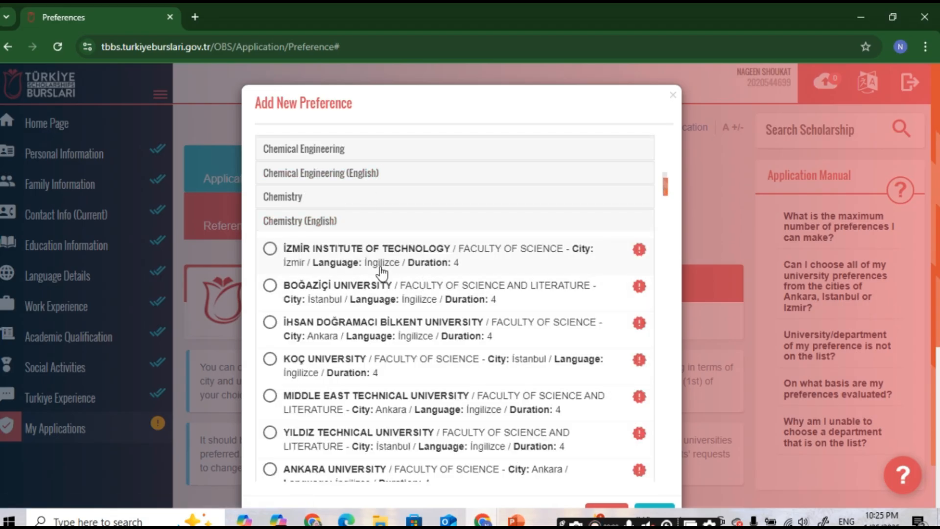
click(270, 248)
click(653, 507)
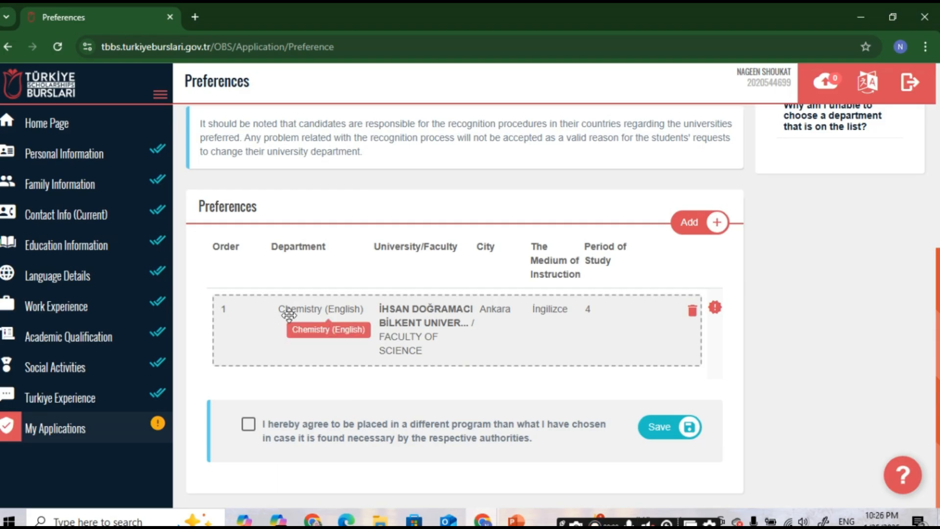
Step: Add Biomedical Engineering (English) at Başkent University, Ankara, as the second preference
click(700, 233)
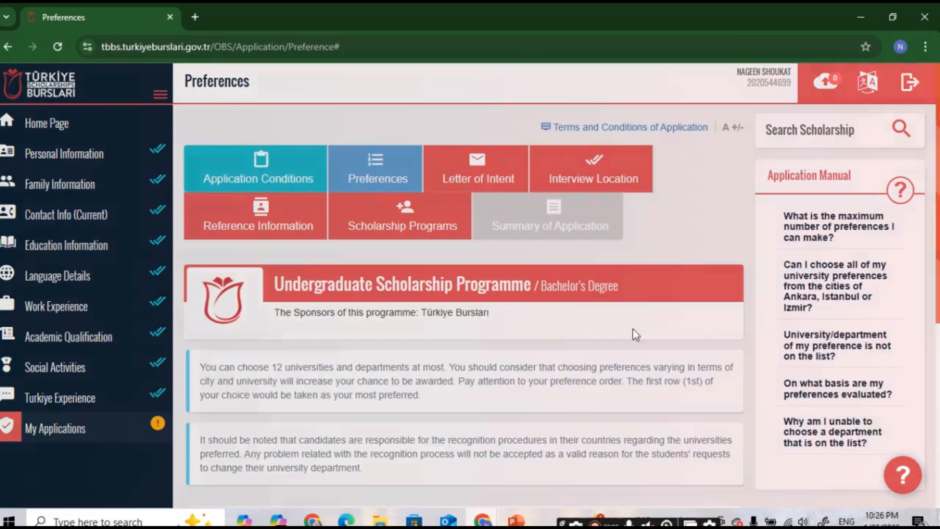
scroll(343, 365, down, 5)
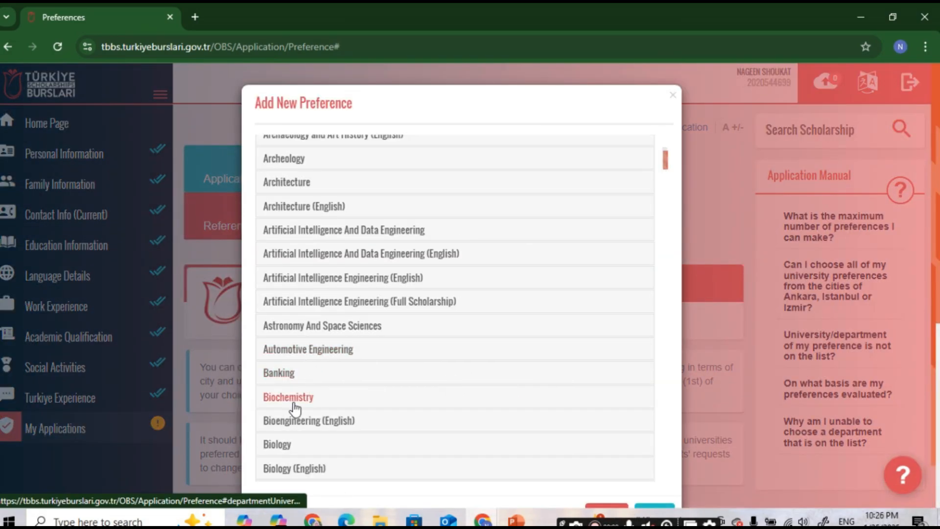
click(318, 403)
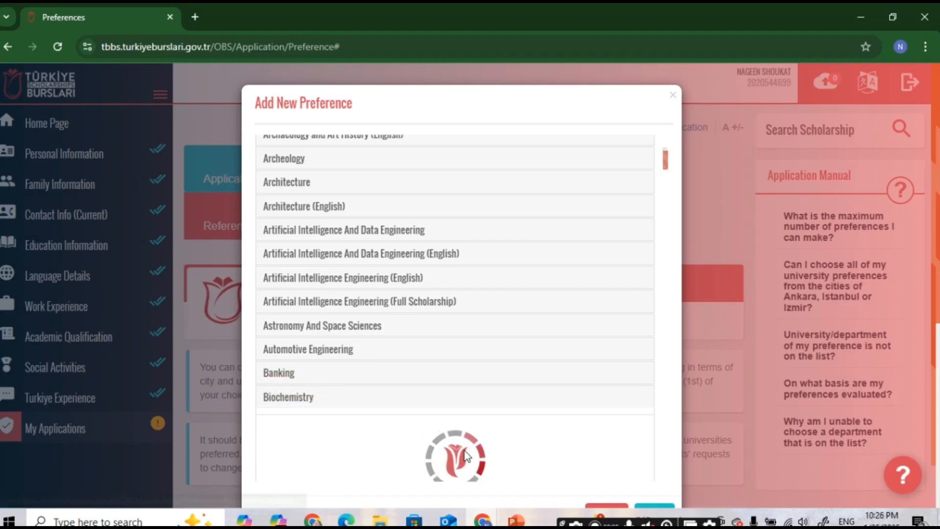
scroll(452, 419, down, 2)
click(313, 301)
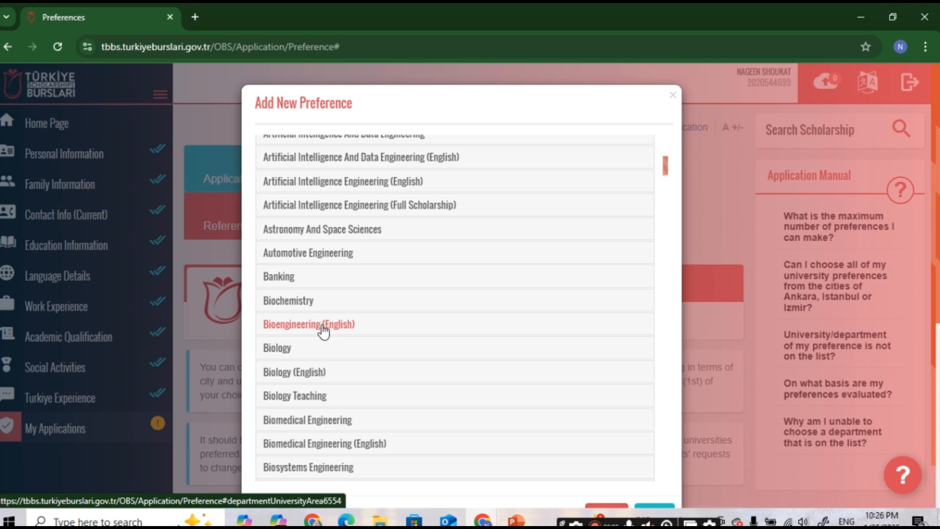
click(323, 329)
scroll(396, 371, down, 2)
click(391, 368)
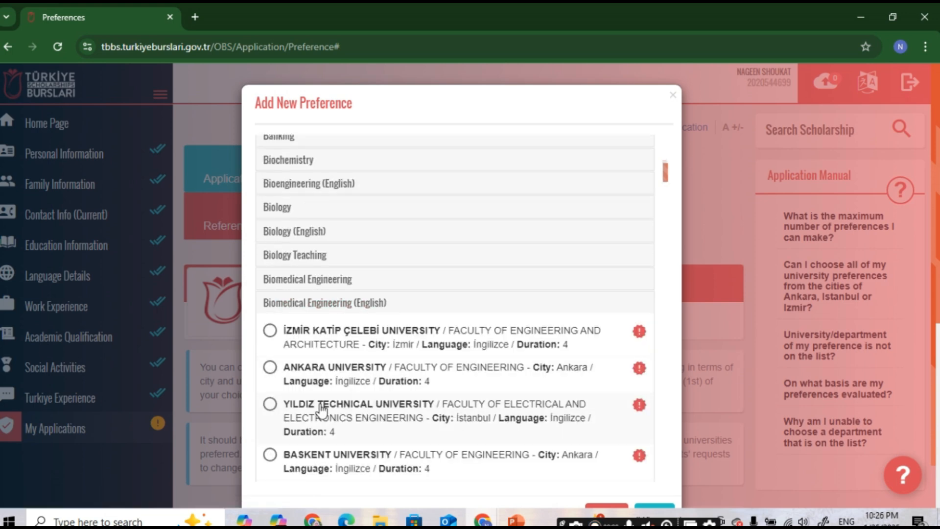
click(271, 458)
click(654, 509)
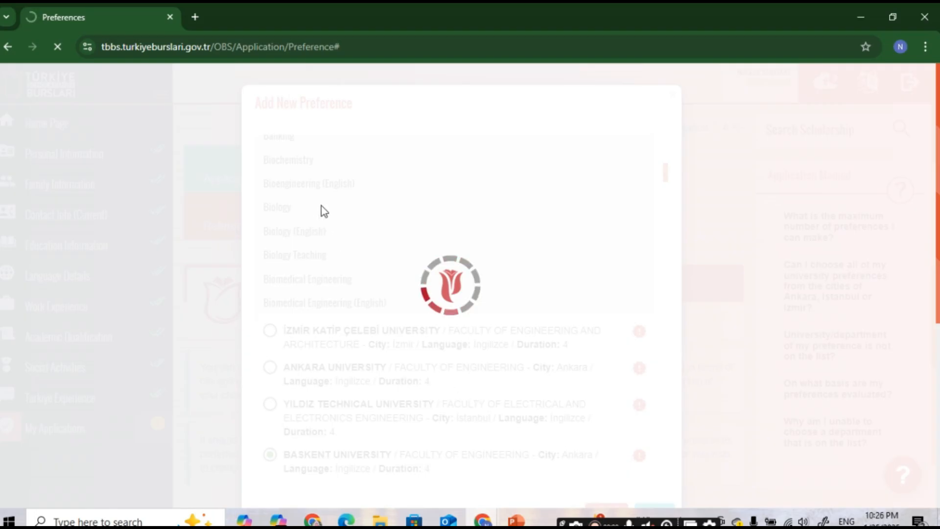
Step: Add Chemical Engineering (English) at Gazi University as the third preference
scroll(345, 336, down, 7)
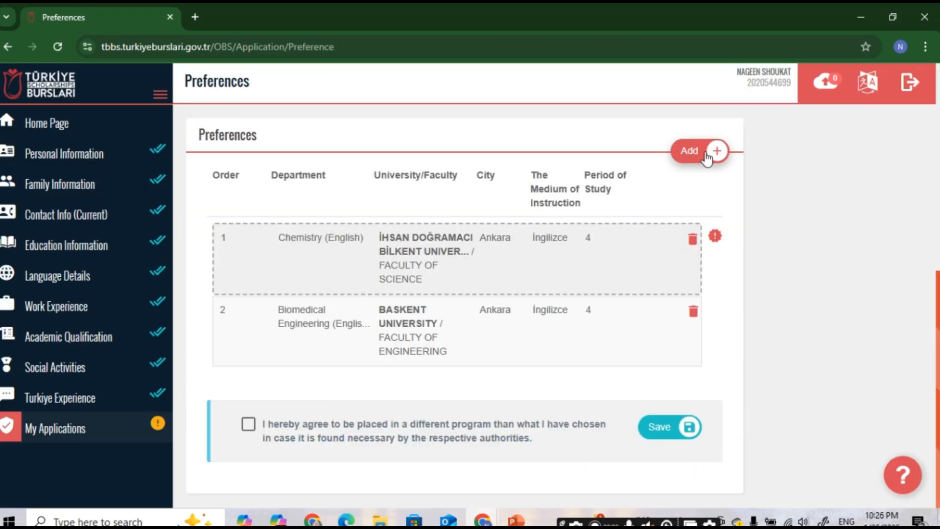
click(706, 158)
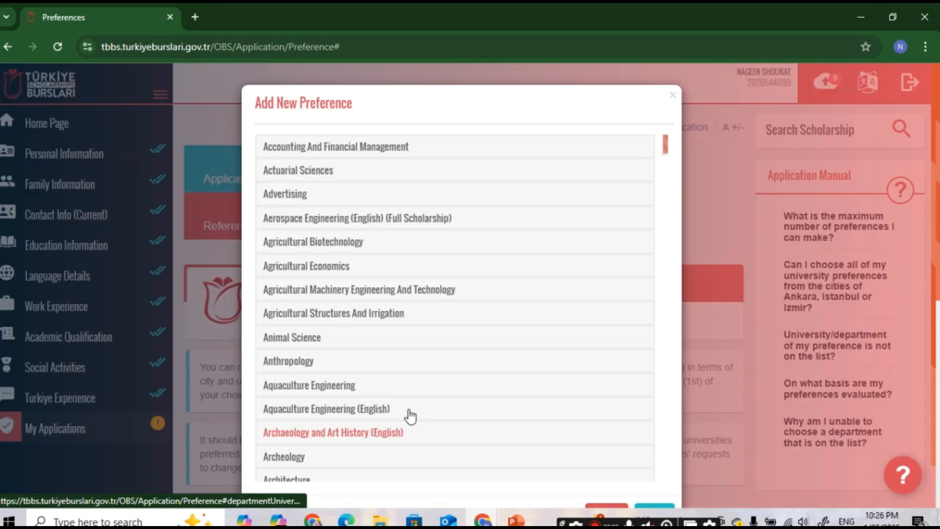
scroll(394, 421, down, 5)
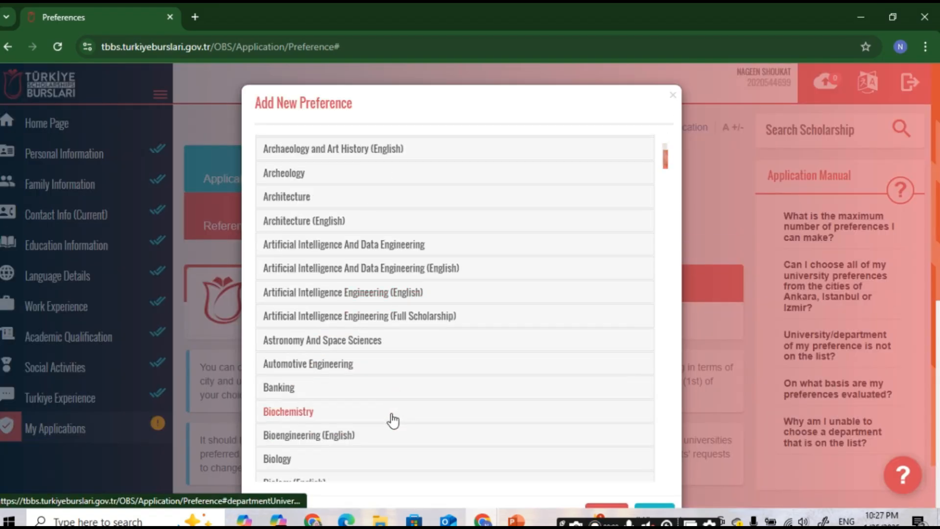
scroll(392, 420, down, 2)
scroll(335, 226, down, 6)
click(334, 226)
scroll(337, 387, down, 1)
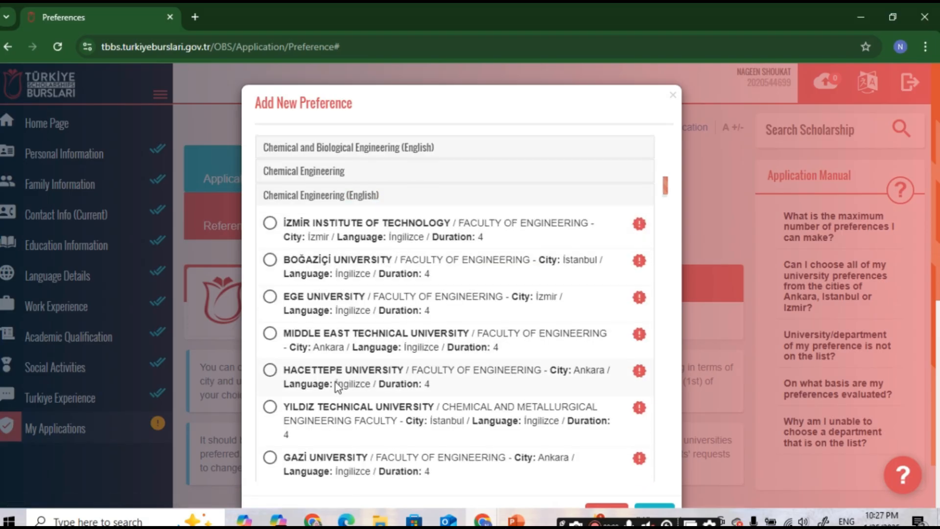
scroll(337, 387, down, 8)
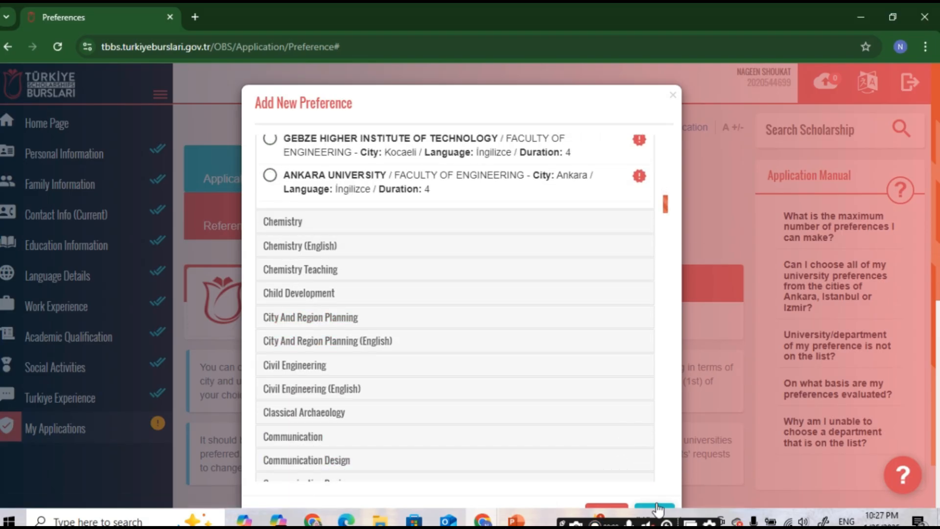
click(657, 508)
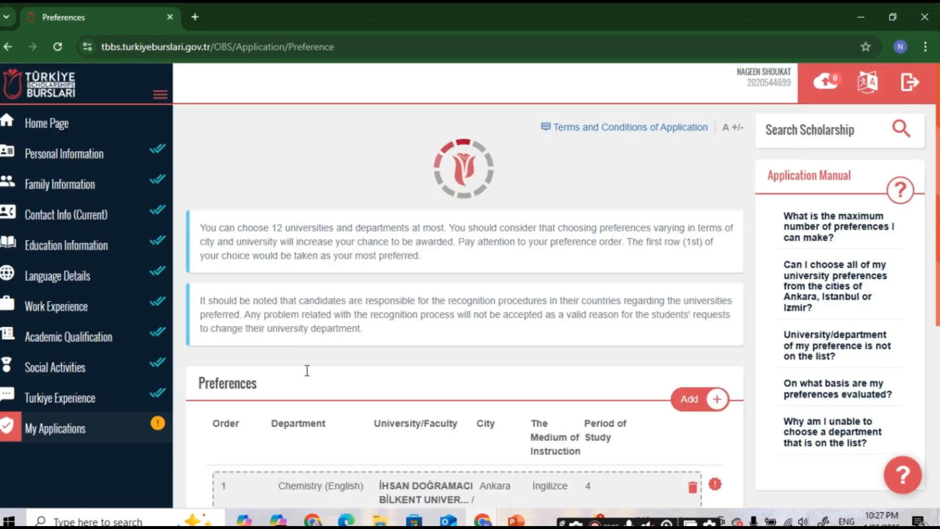
Step: Move Chemical Engineering (English) to first place, agree to placement in another program, and save preferences
scroll(268, 398, down, 6)
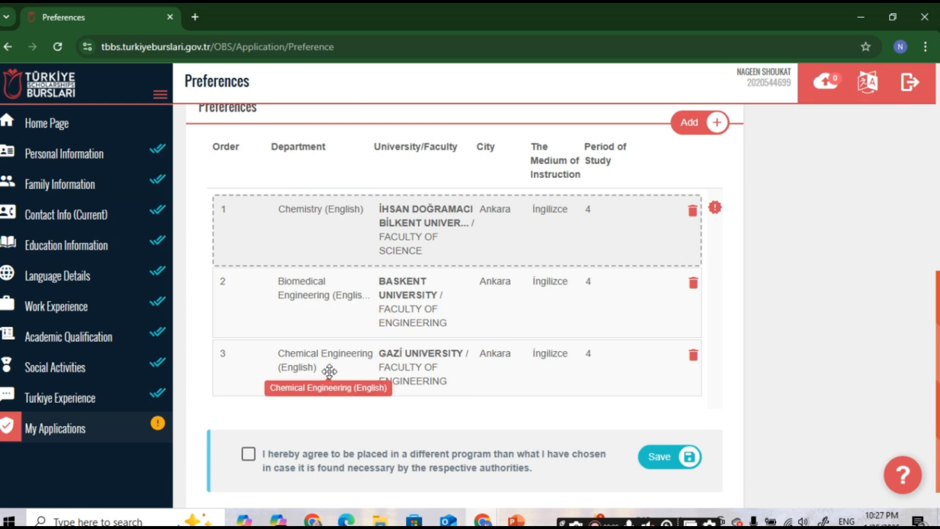
drag(329, 367, 320, 221)
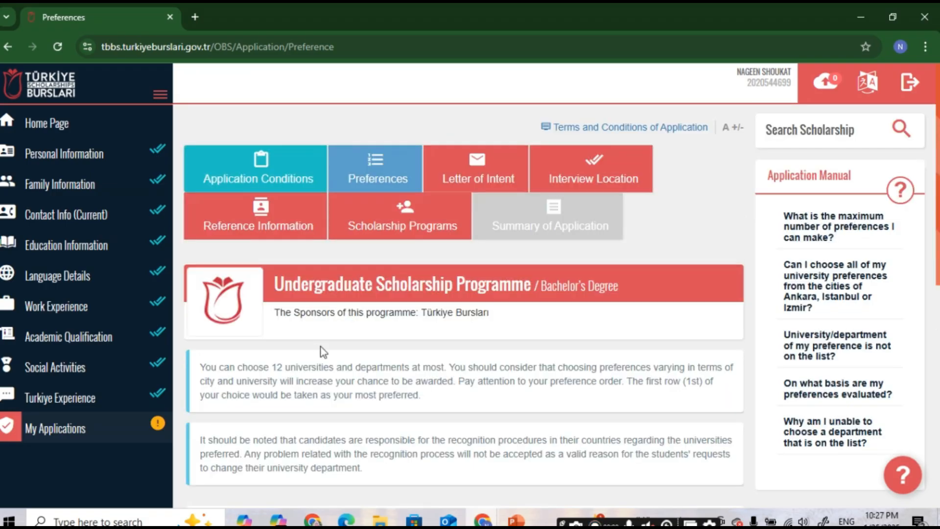
scroll(322, 348, down, 6)
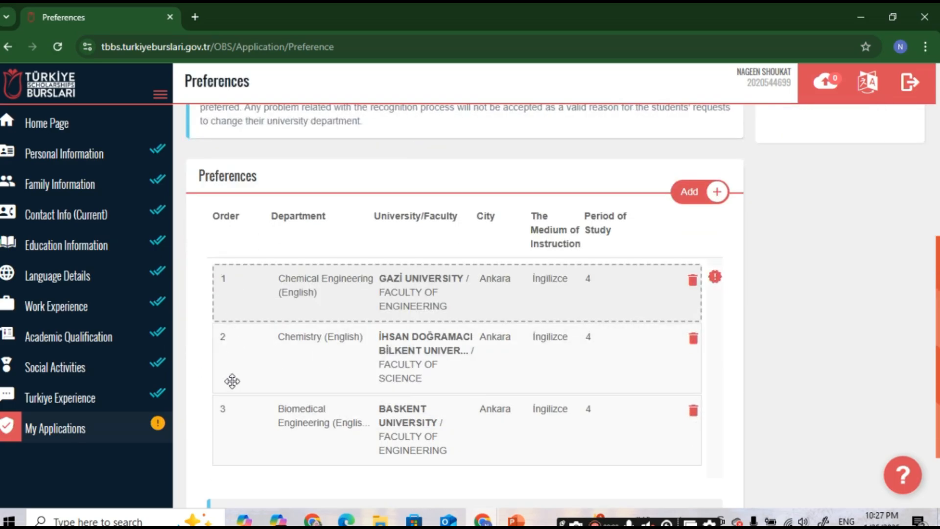
scroll(539, 384, down, 2)
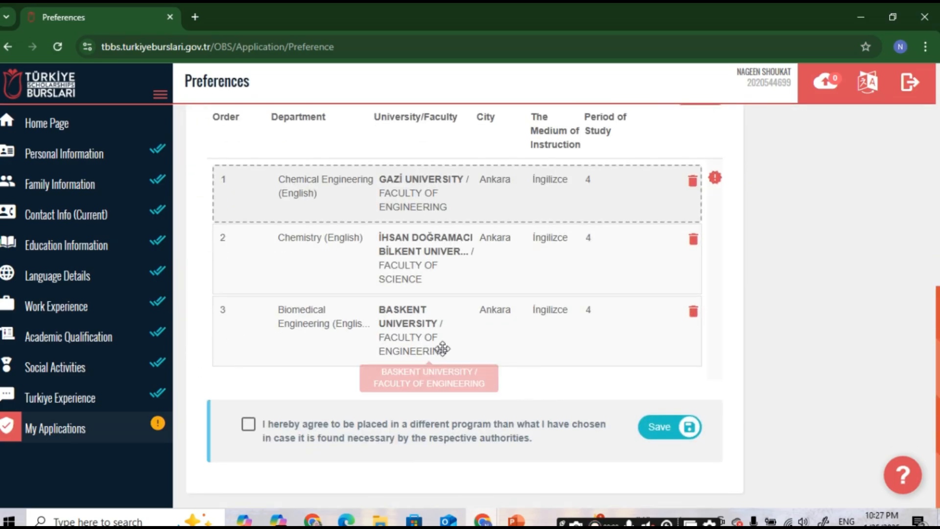
scroll(668, 250, up, 1)
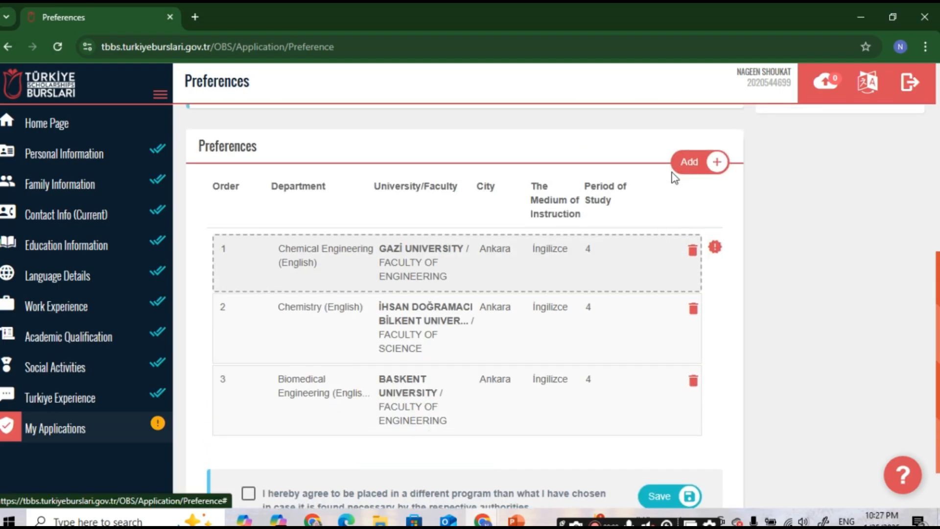
scroll(508, 354, down, 1)
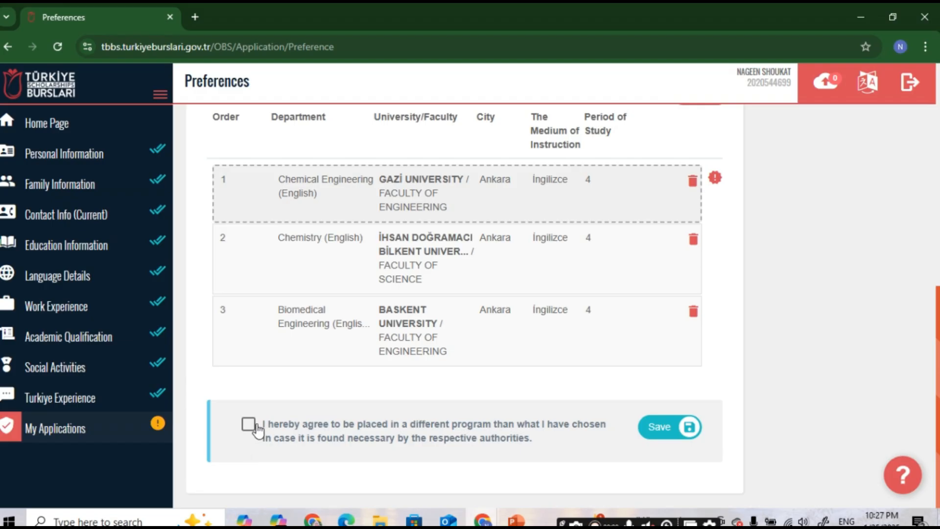
click(299, 436)
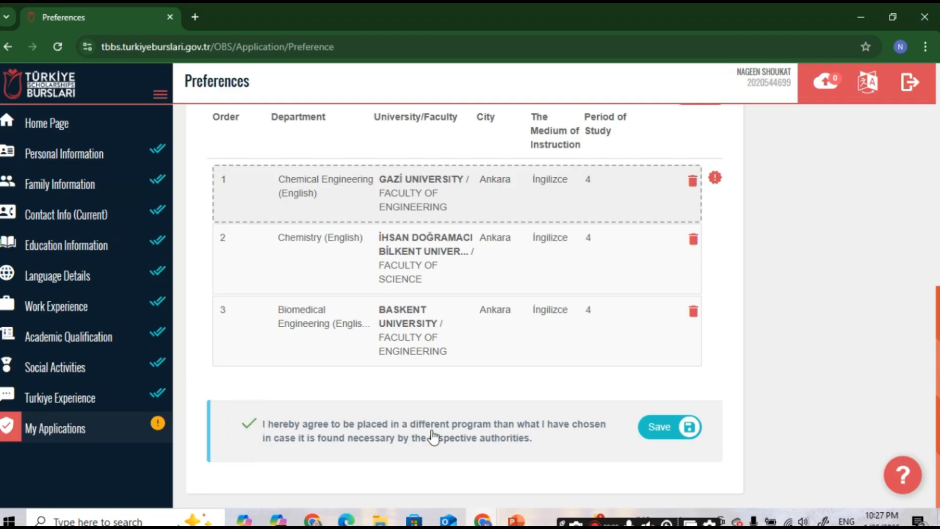
click(649, 428)
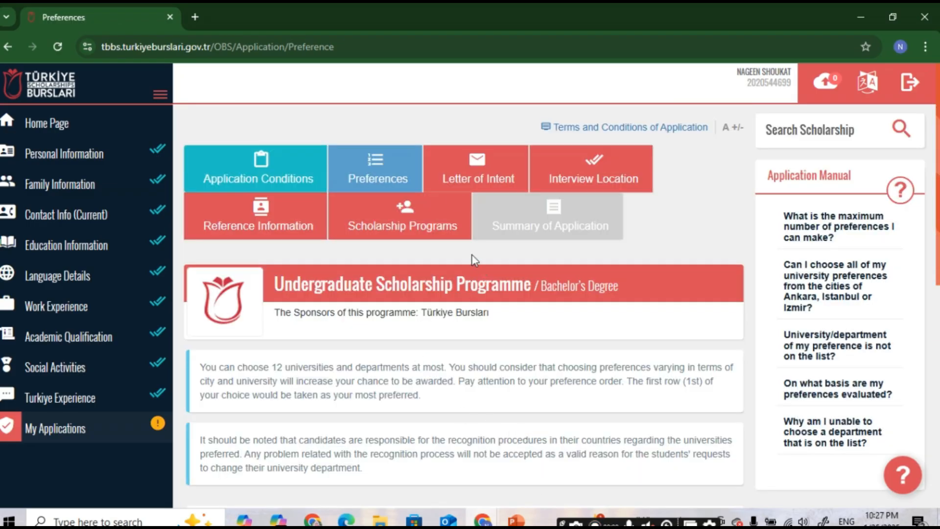
Step: Go to the Letter of Intent page and scroll down to its text box
click(468, 185)
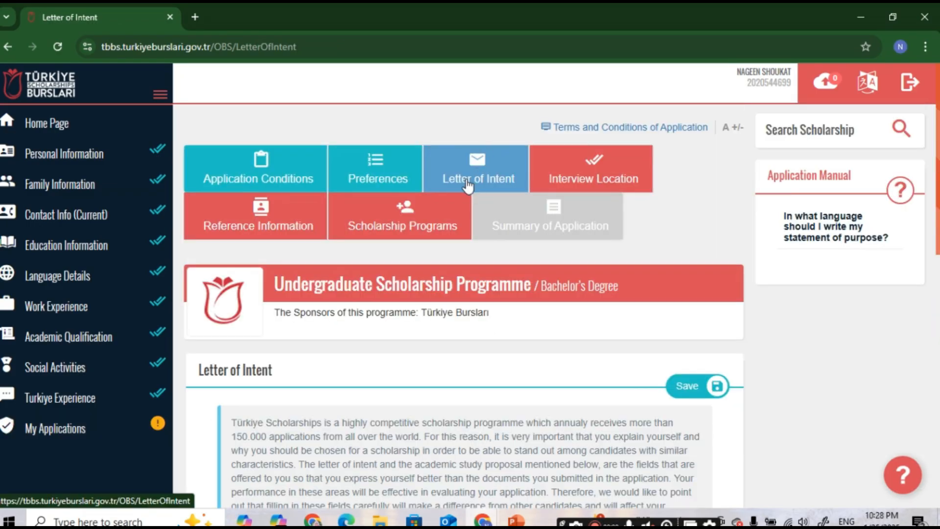
scroll(468, 186, down, 4)
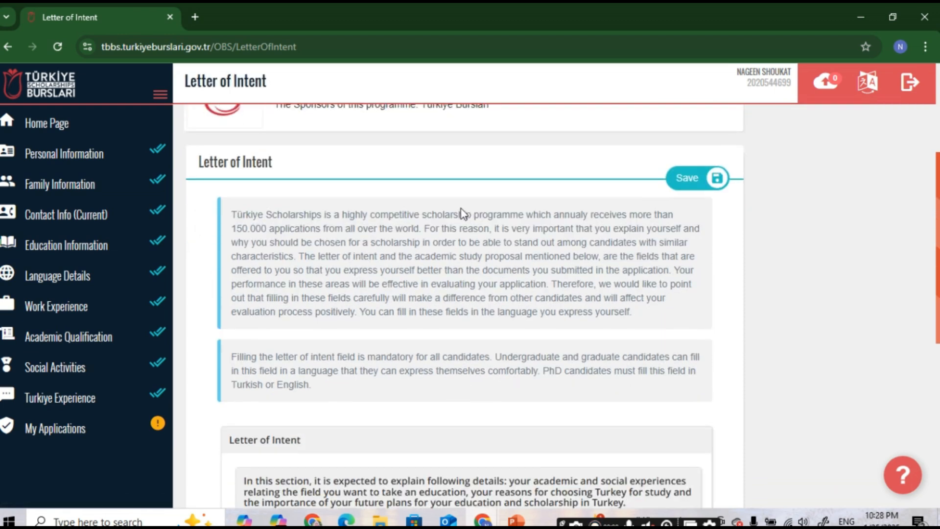
scroll(328, 257, down, 3)
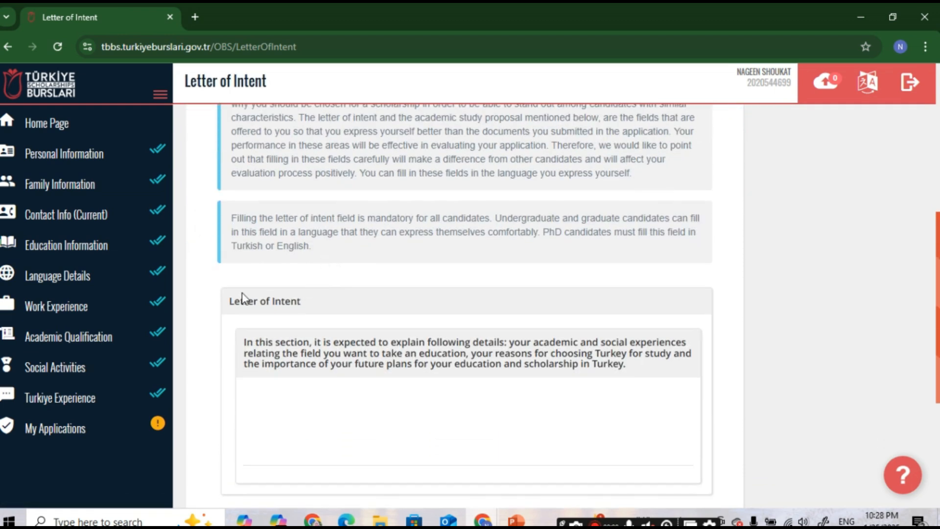
drag(230, 301, 325, 302)
scroll(326, 300, down, 3)
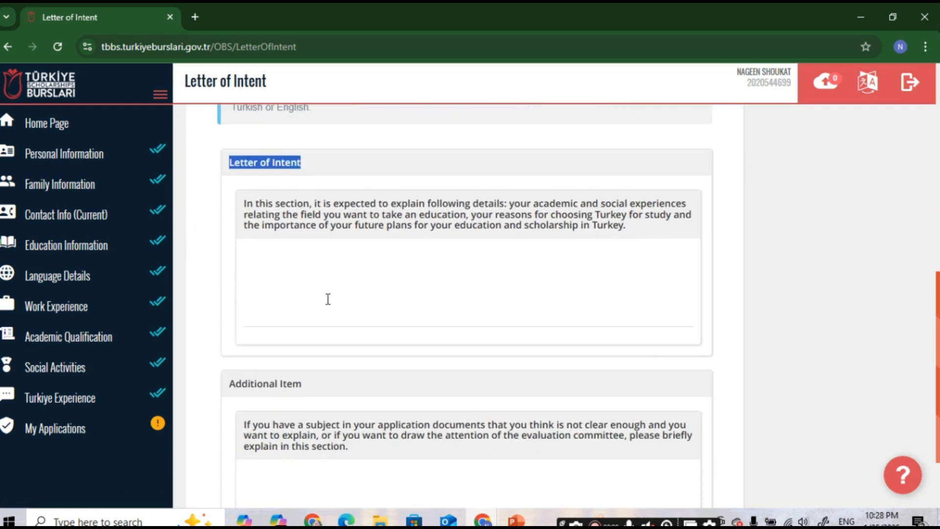
scroll(328, 299, down, 2)
scroll(326, 301, up, 2)
Step: Read the letter instructions on academic experiences, field of study and reasons for choosing Turkey
drag(507, 203, 685, 202)
drag(244, 215, 459, 219)
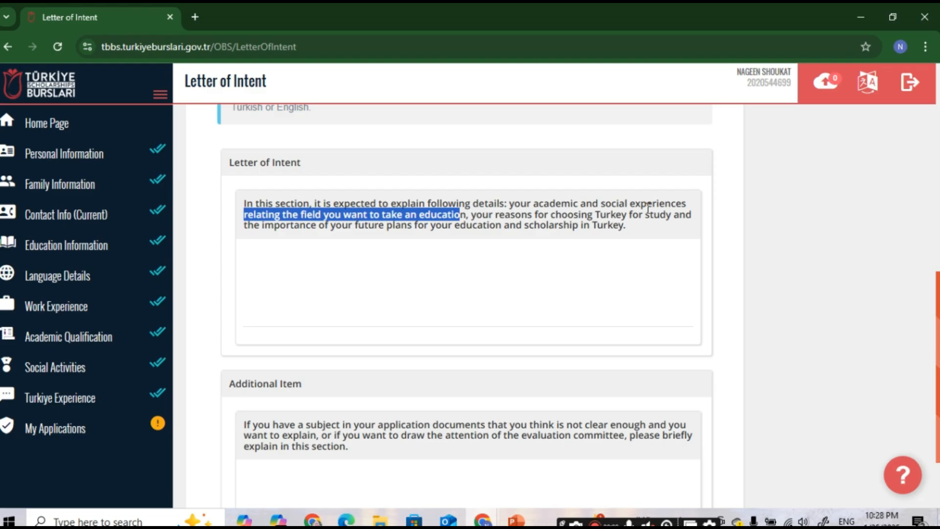
click(475, 219)
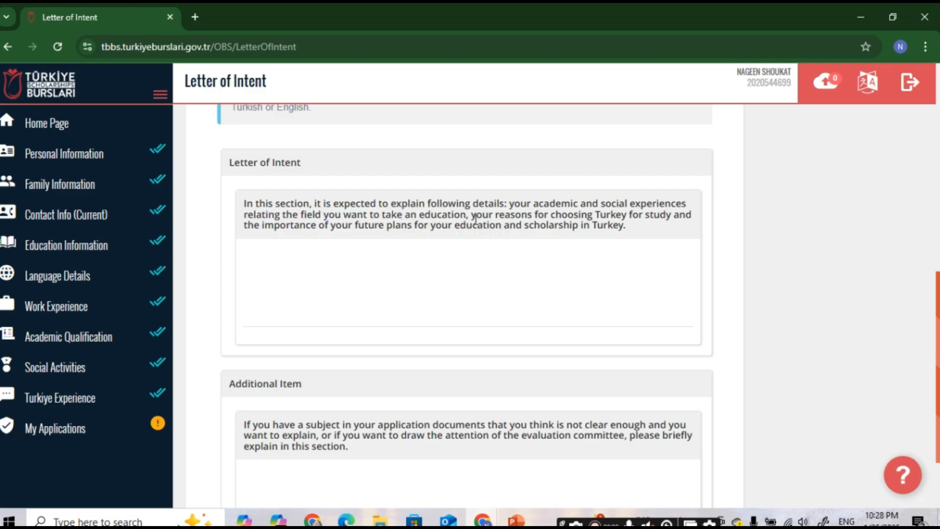
drag(471, 216, 659, 233)
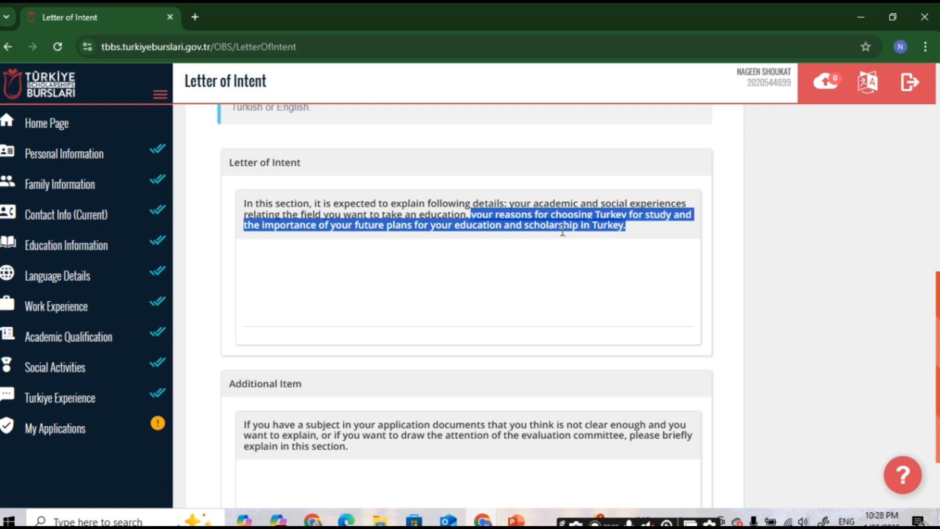
click(381, 295)
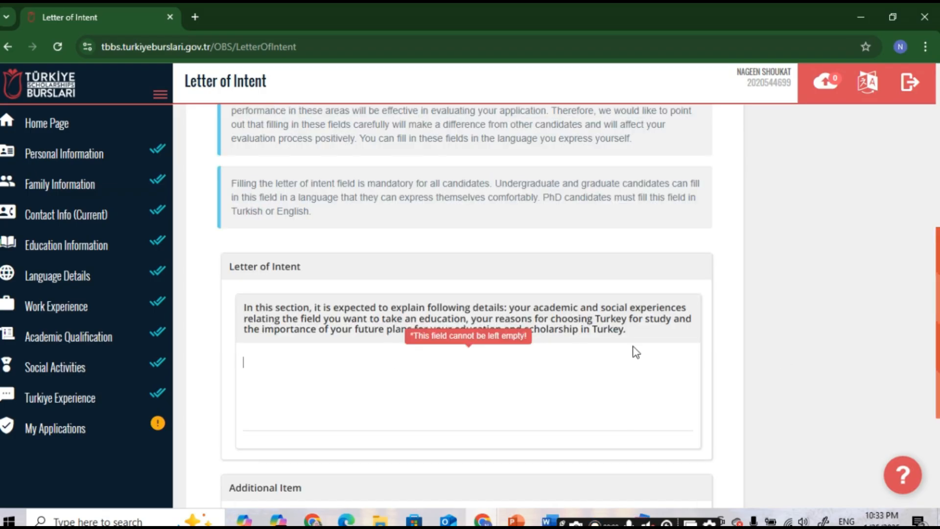
drag(628, 332, 241, 317)
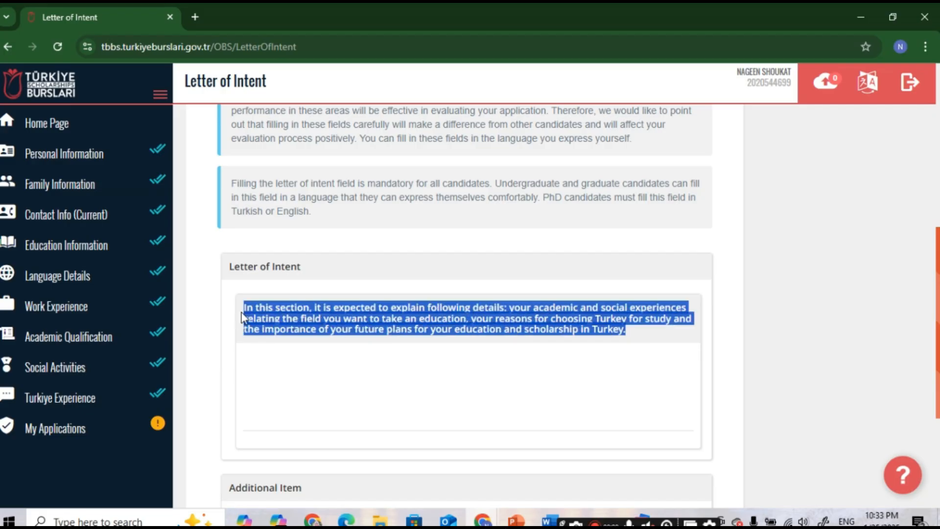
drag(562, 523, 657, 523)
Step: Switch to the Turkey Scholarship letter draft in Word and read through its paragraphs
click(550, 520)
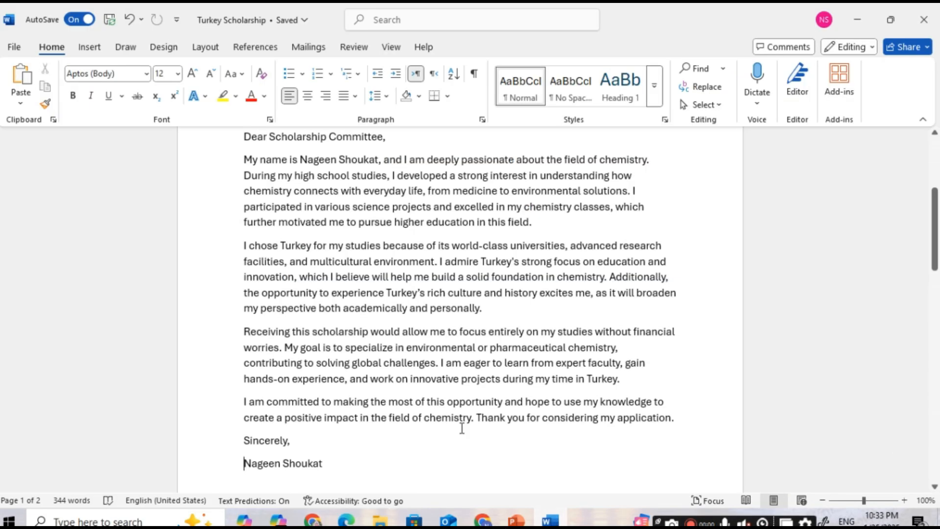
scroll(288, 190, up, 2)
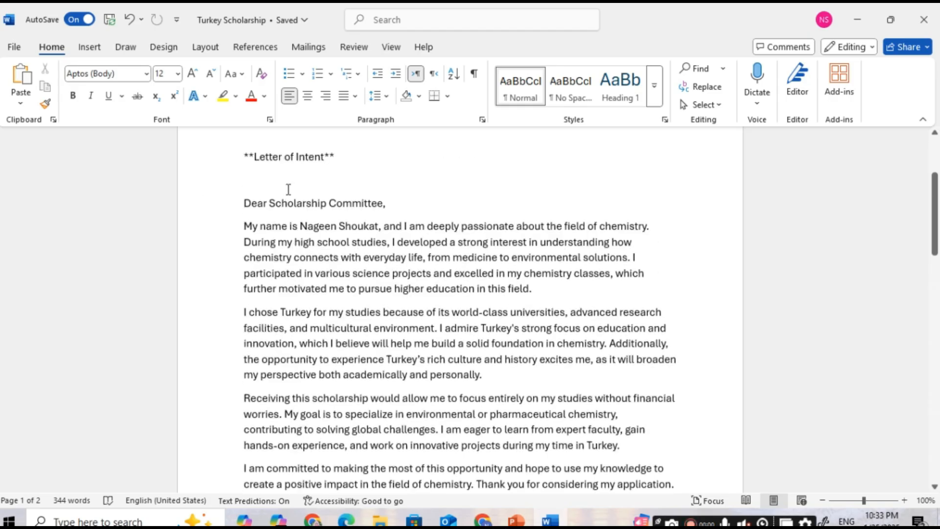
scroll(276, 180, down, 2)
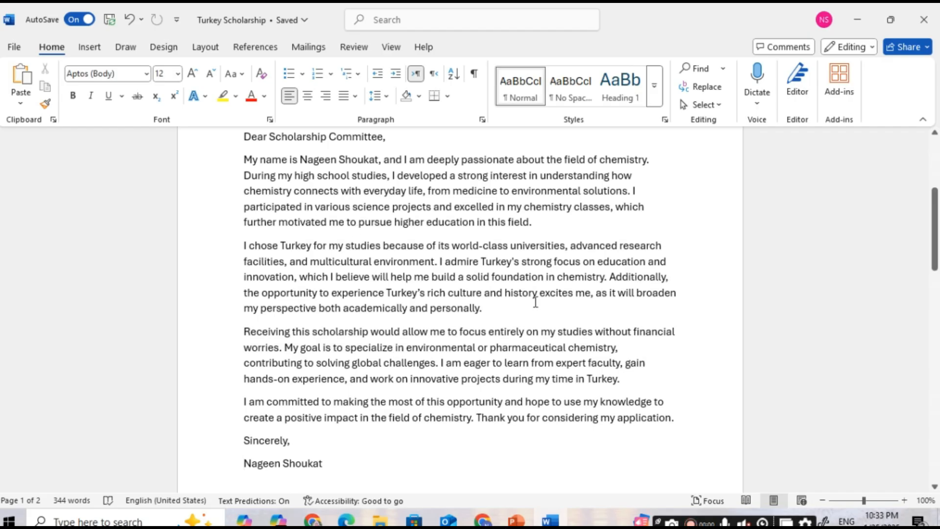
drag(280, 336, 371, 334)
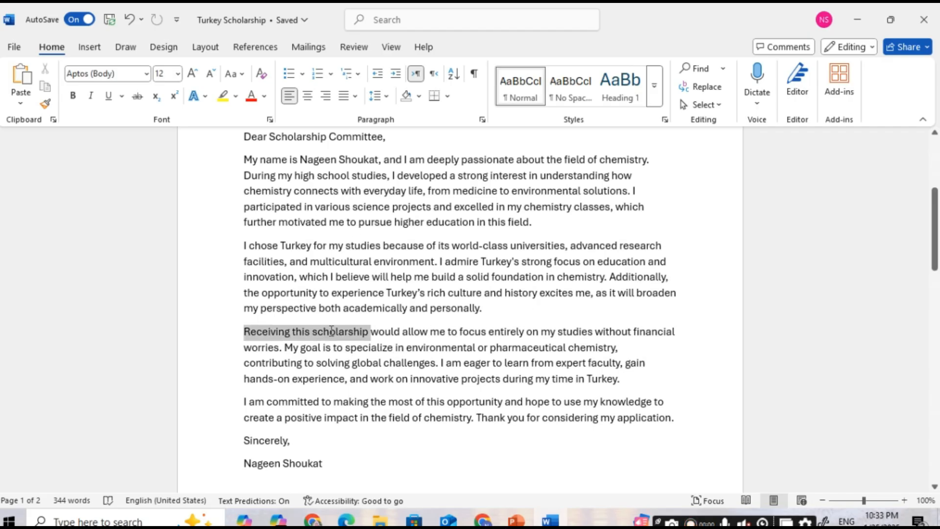
click(371, 402)
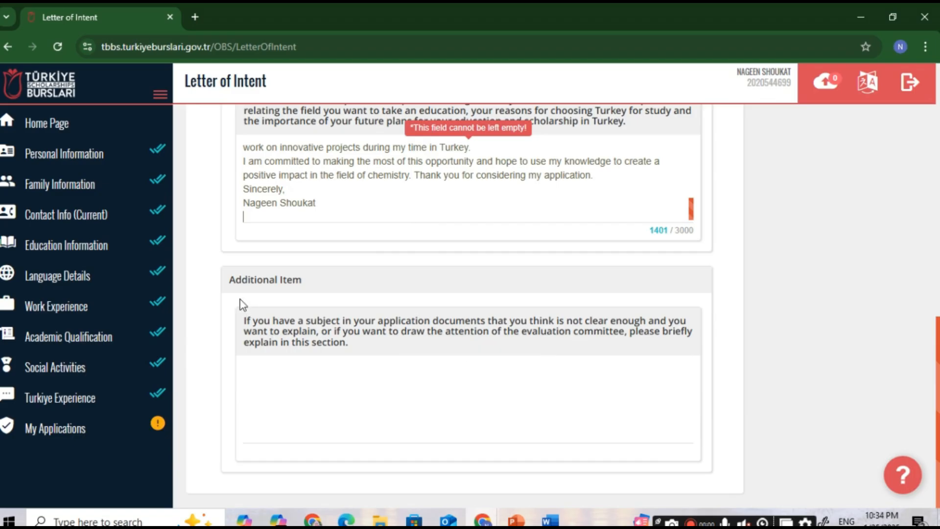
Step: Find the empty Additional Item field and its instructions, then return to the Word draft
drag(231, 285, 315, 283)
click(325, 370)
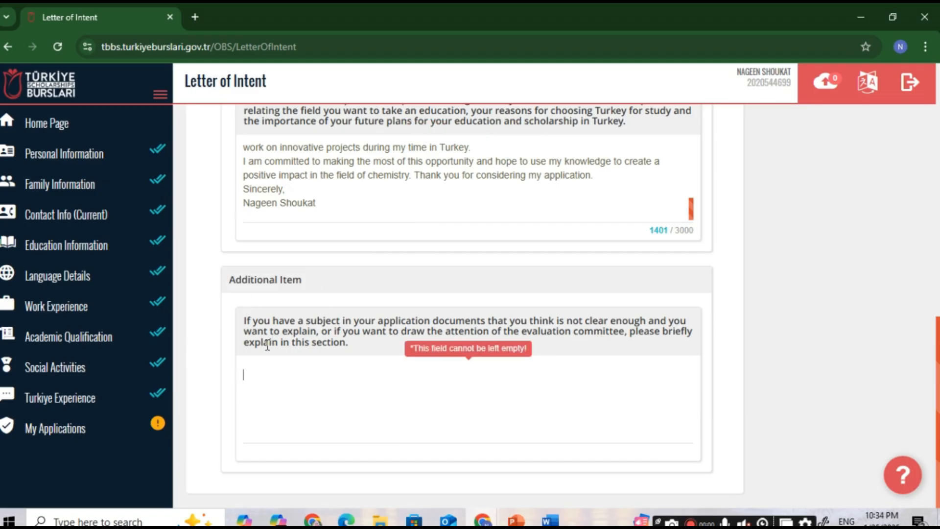
mouse_move(308, 329)
mouse_down()
mouse_move(394, 322)
mouse_move(449, 335)
mouse_up()
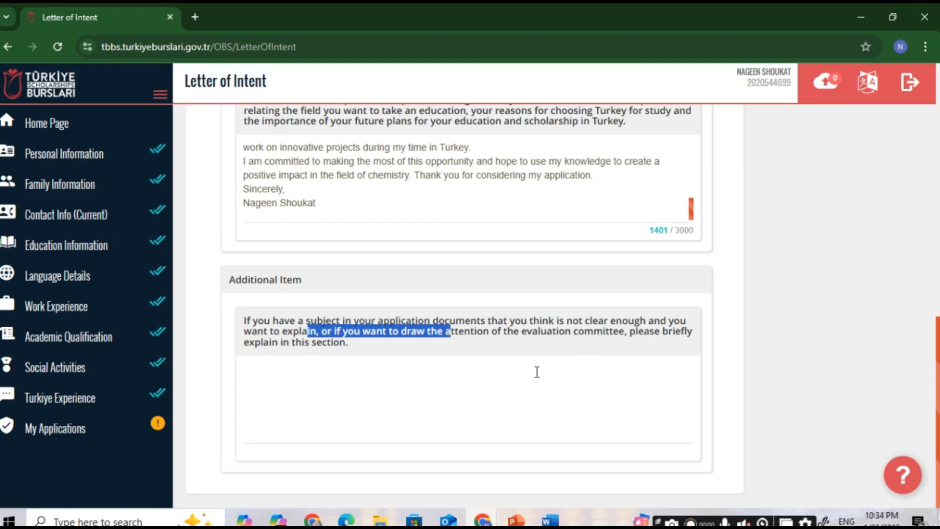
click(397, 408)
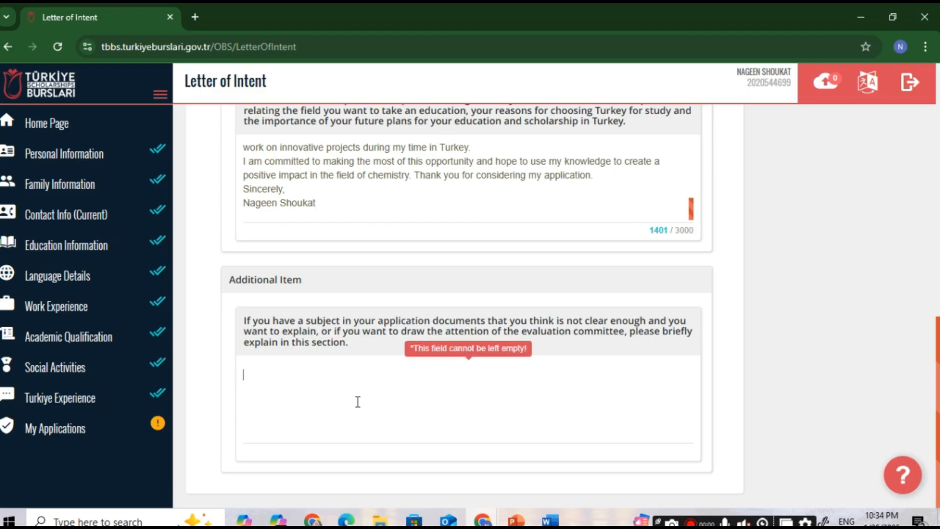
click(551, 519)
scroll(463, 335, down, 9)
Step: Select the three paragraphs under the Additional Item heading in the Word draft
scroll(457, 335, up, 3)
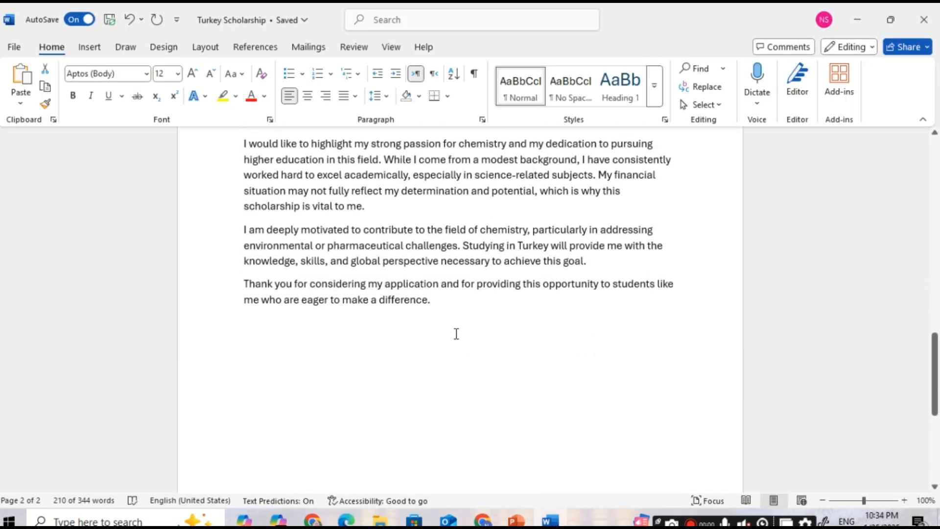
drag(245, 214, 473, 209)
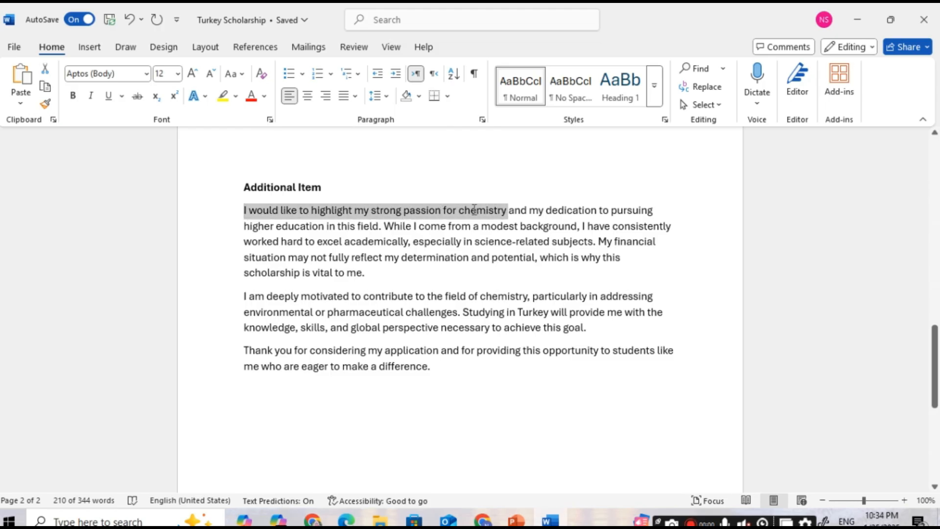
drag(474, 209, 596, 367)
click(446, 377)
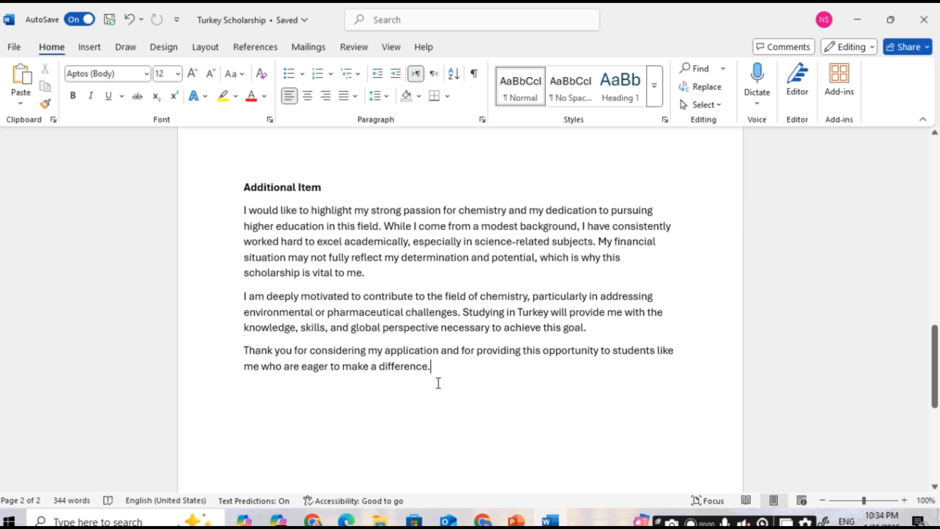
drag(428, 377, 244, 212)
Step: Return to the browser form and fill the Additional Item box with the prepared paragraphs (761/3000 characters)
key(alt+Tab)
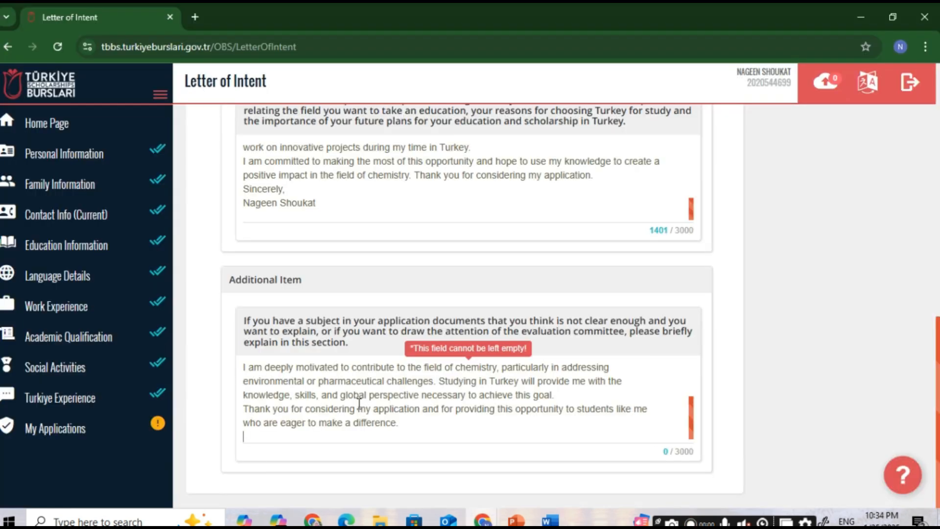
scroll(479, 377, down, 1)
scroll(482, 375, up, 10)
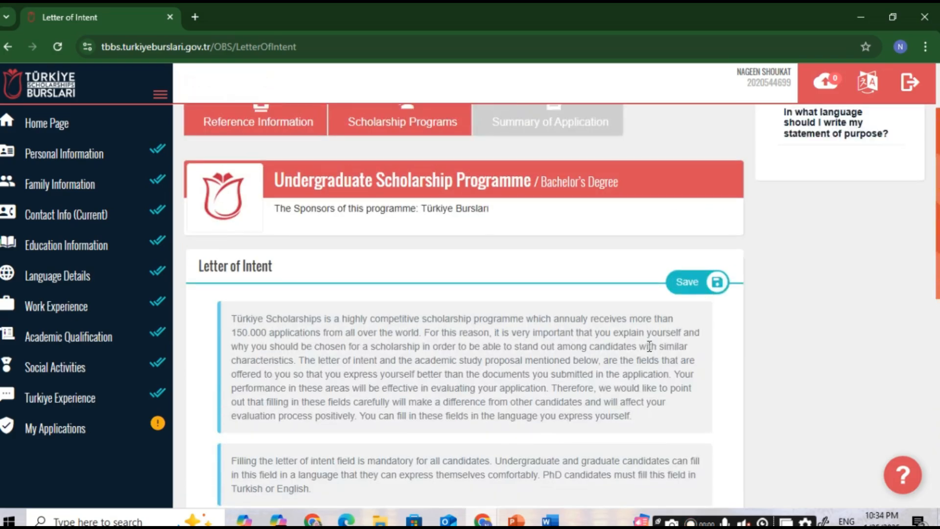
Step: Save the letter of intent, then save Pakistan, Lahore as the interview country and city
click(686, 288)
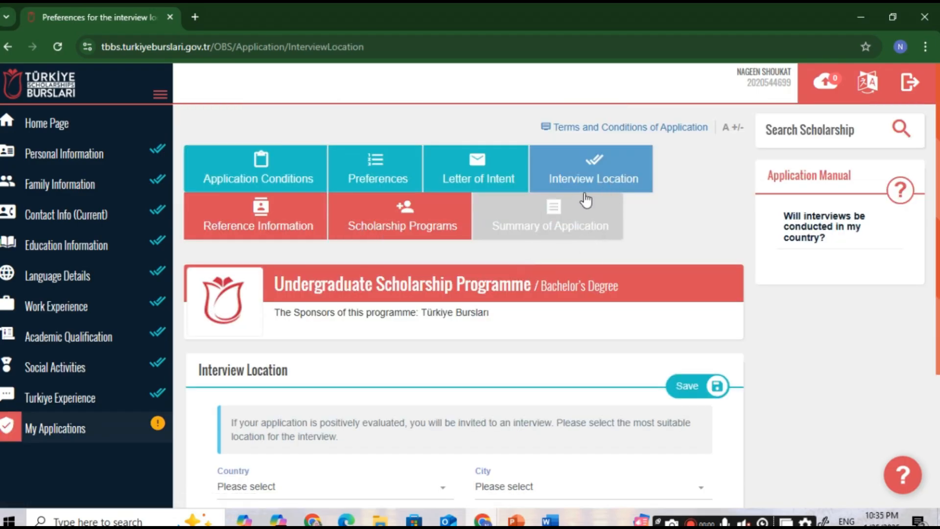
scroll(406, 283, down, 3)
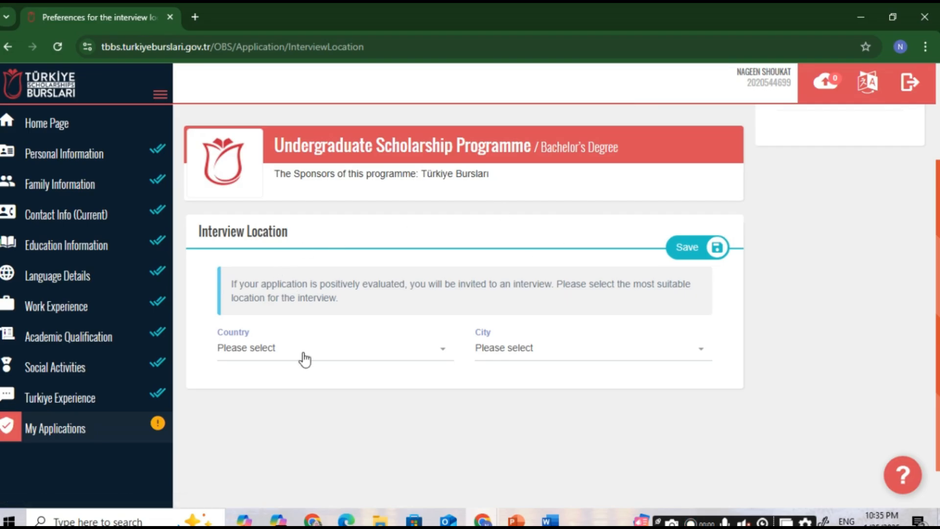
click(304, 360)
click(501, 358)
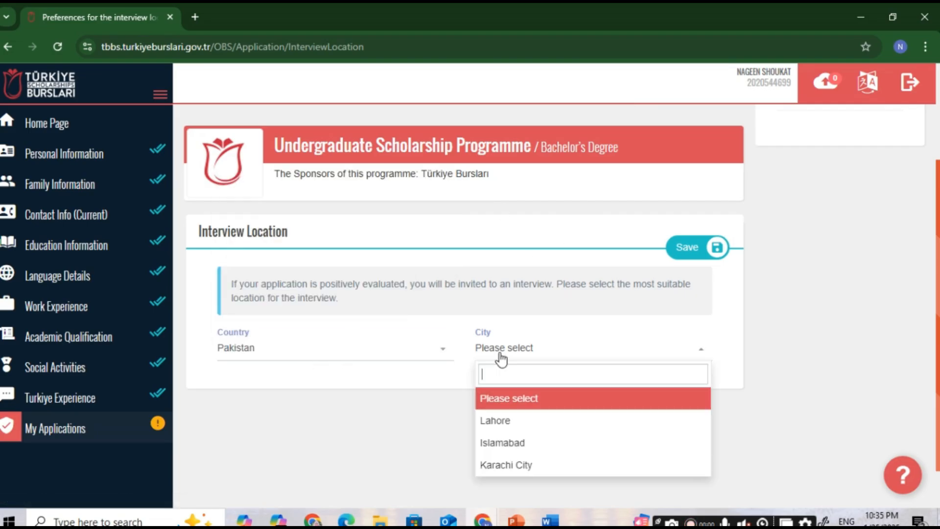
click(504, 427)
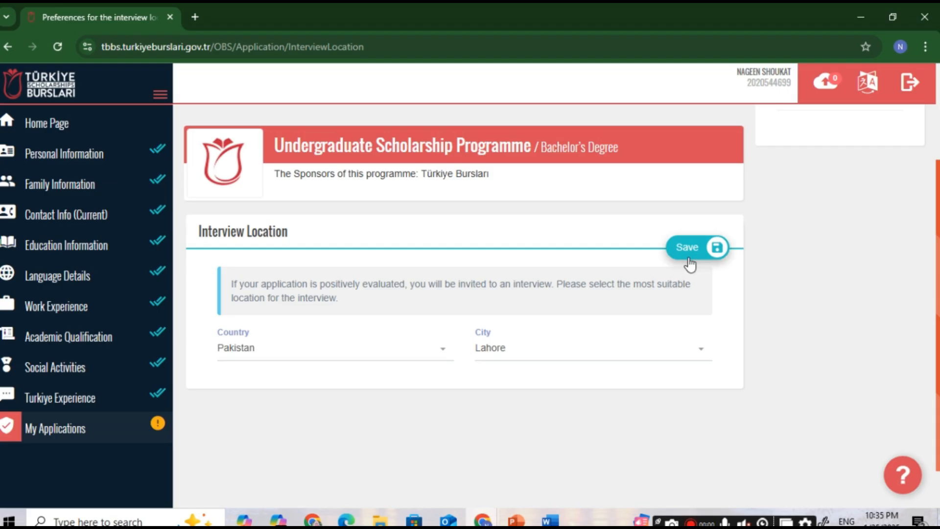
click(520, 362)
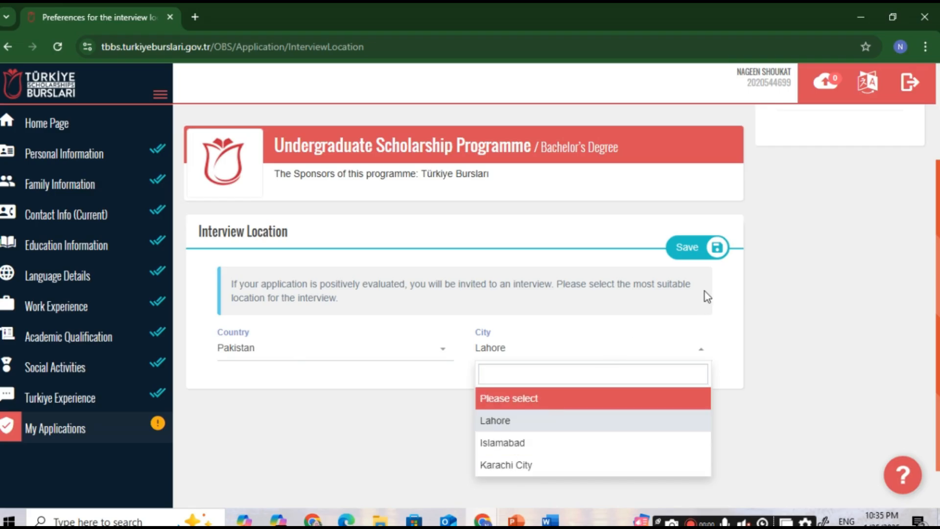
click(691, 249)
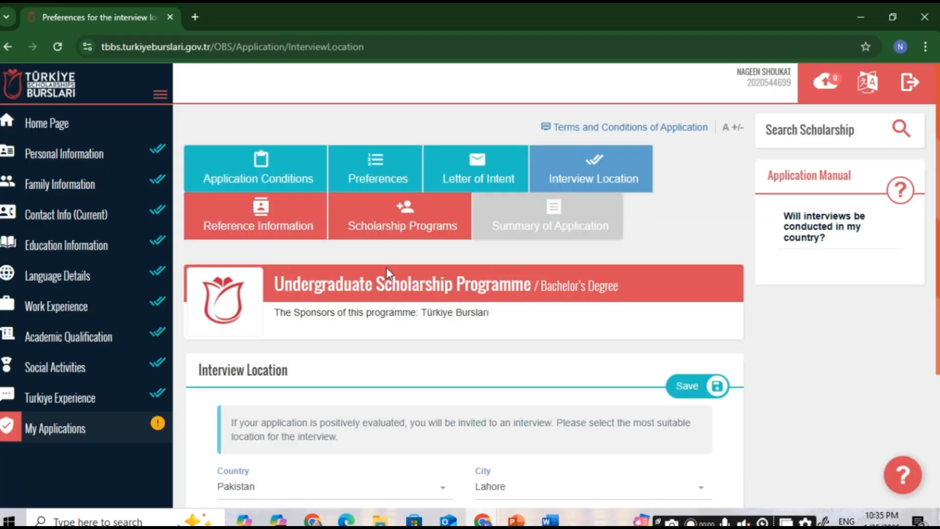
Step: Add a new reference in Reference Information and autofill the referee's name, surname and phone
click(293, 235)
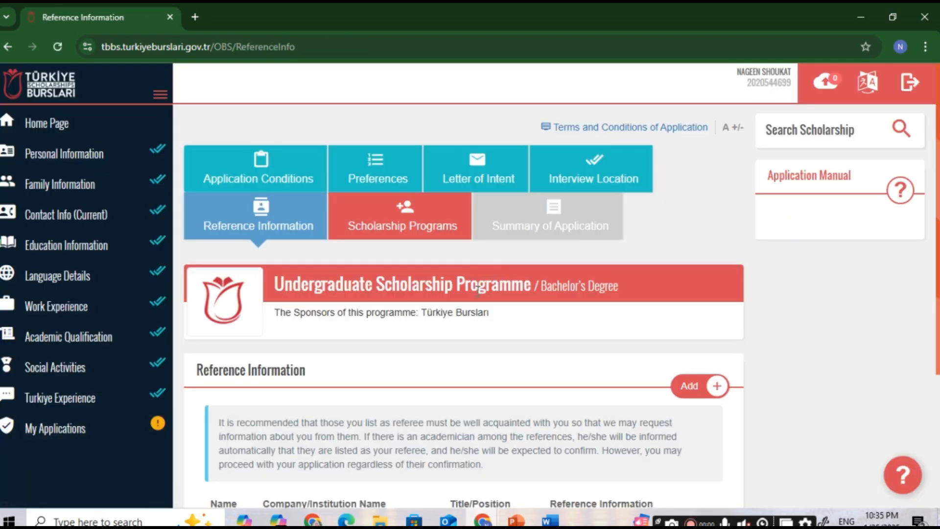
scroll(477, 295, down, 1)
scroll(474, 296, down, 1)
scroll(657, 312, down, 1)
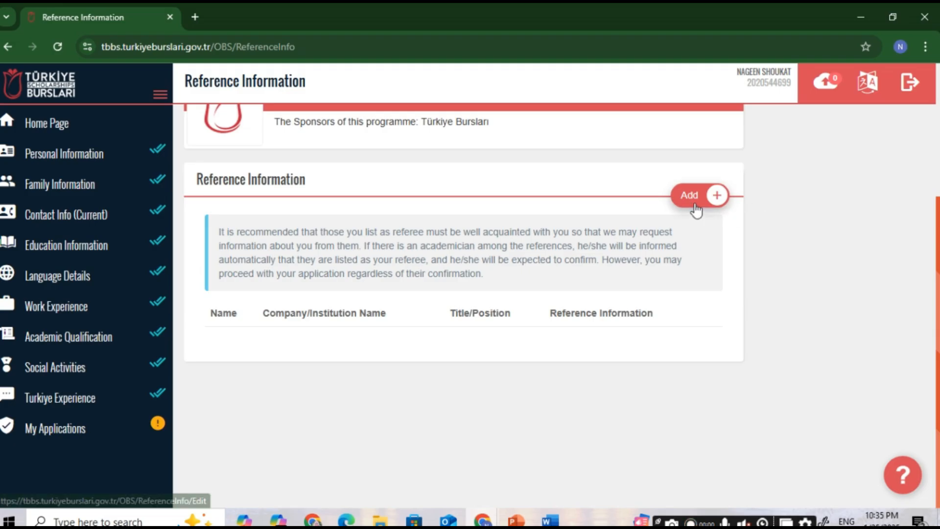
click(714, 196)
click(258, 227)
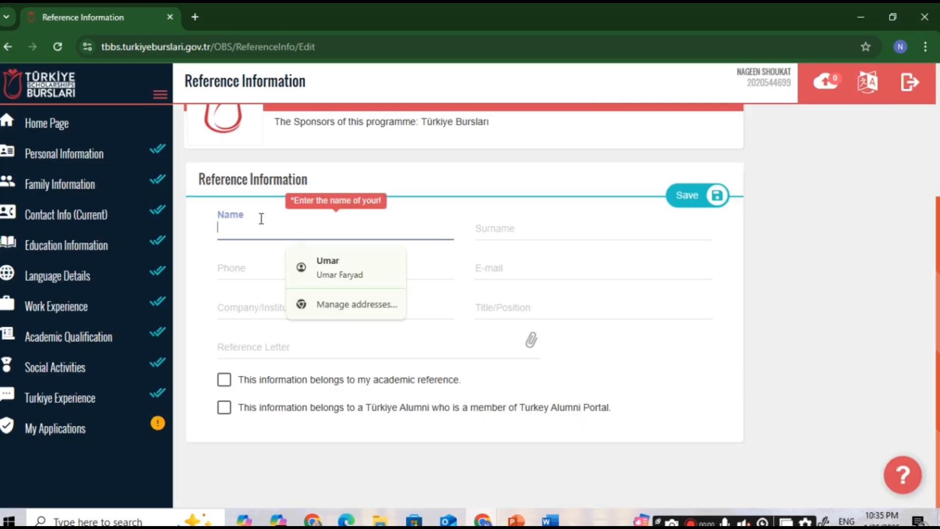
click(365, 270)
click(329, 272)
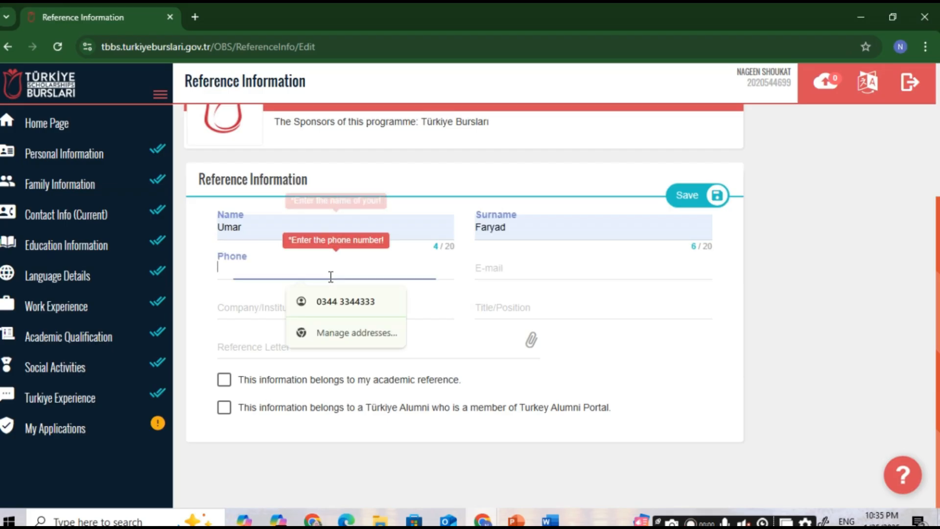
click(333, 300)
Step: Enter the referee's e-mail, institution 'university name' and title 'Dr'
click(497, 275)
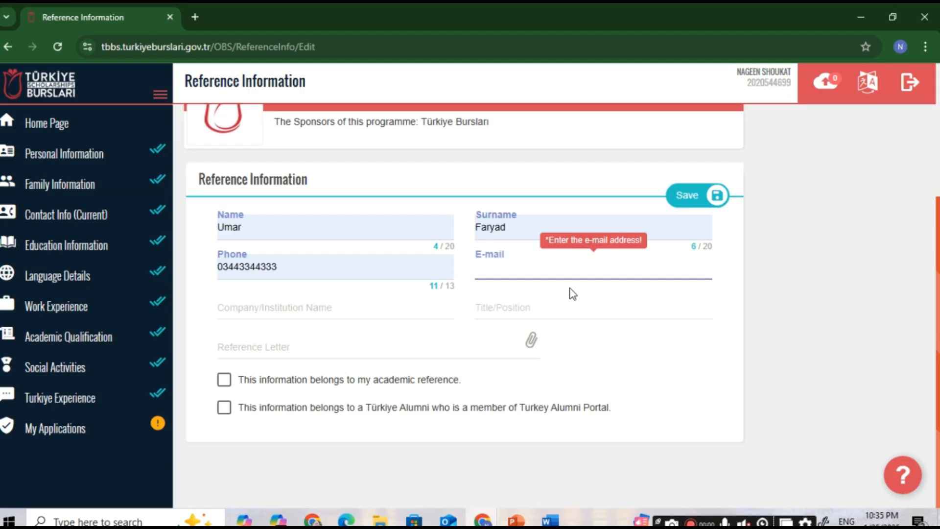
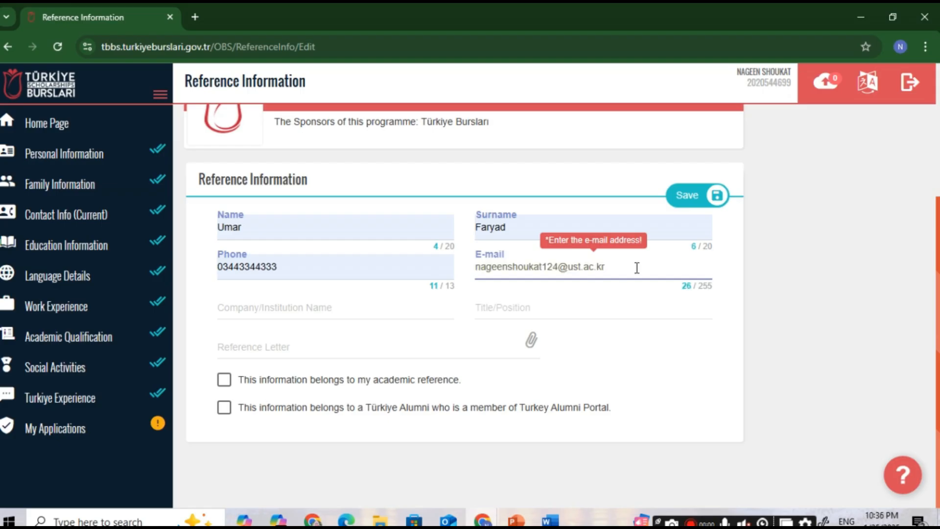
drag(616, 264, 568, 271)
click(276, 307)
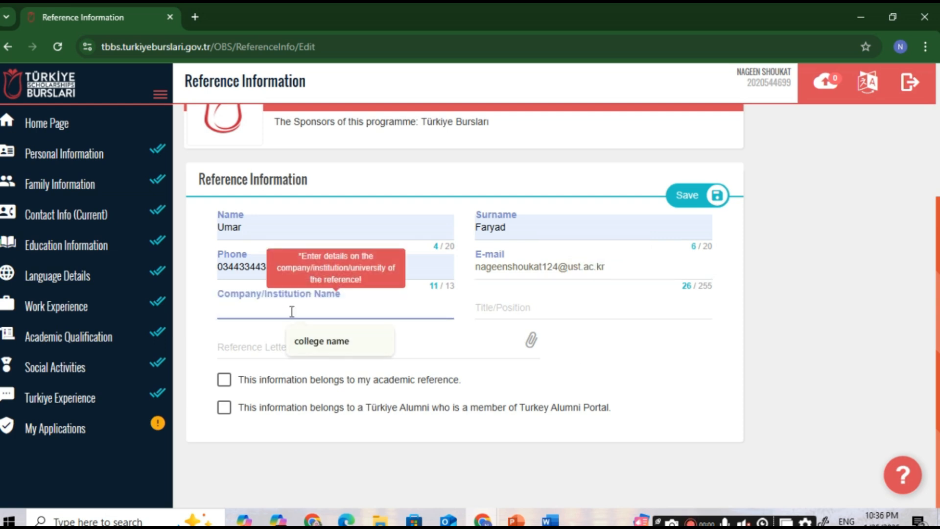
text(unive)
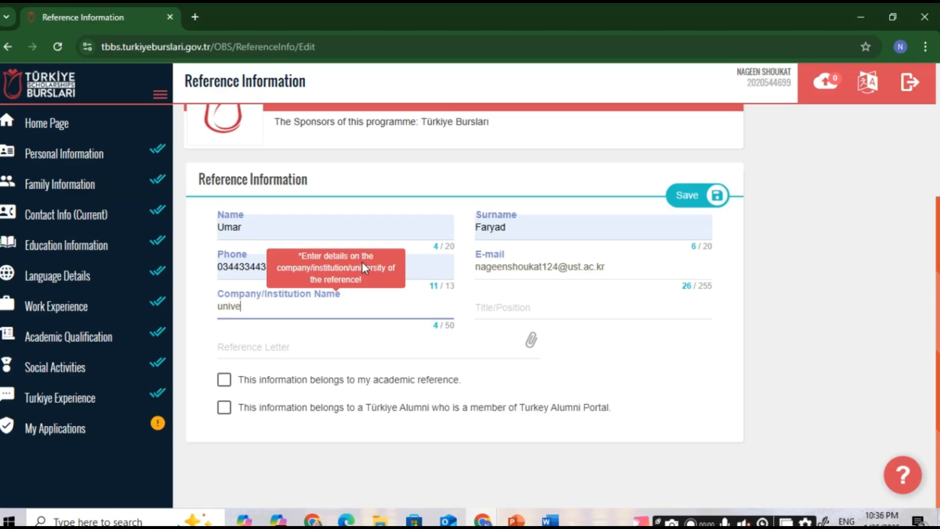
text(rsity name)
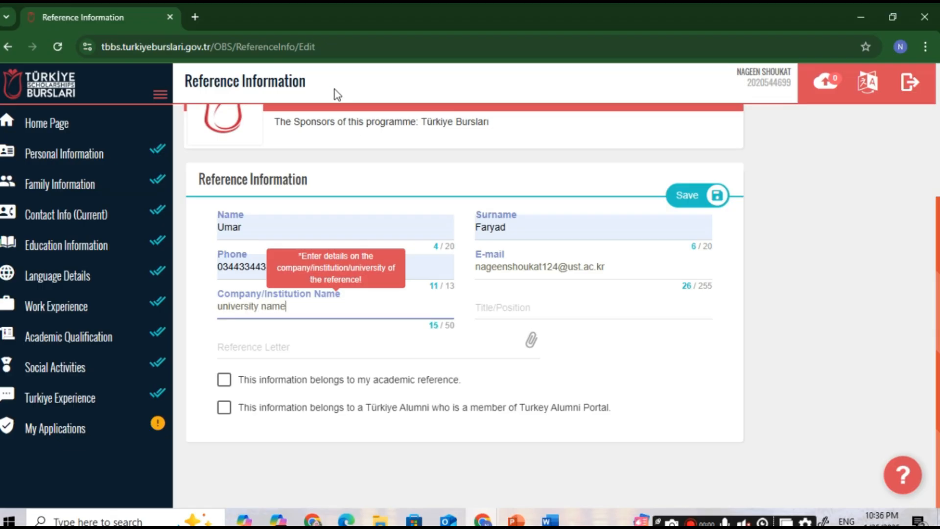
click(536, 309)
text(Dr)
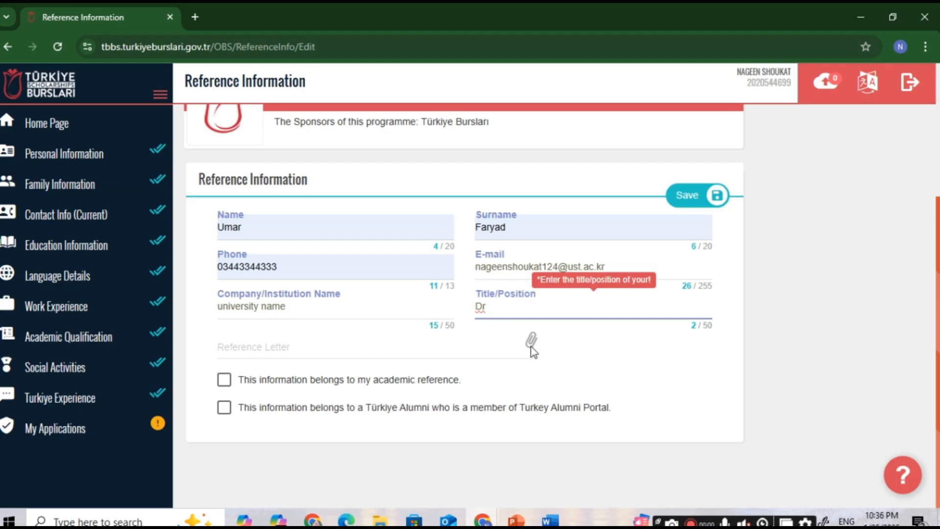
click(529, 347)
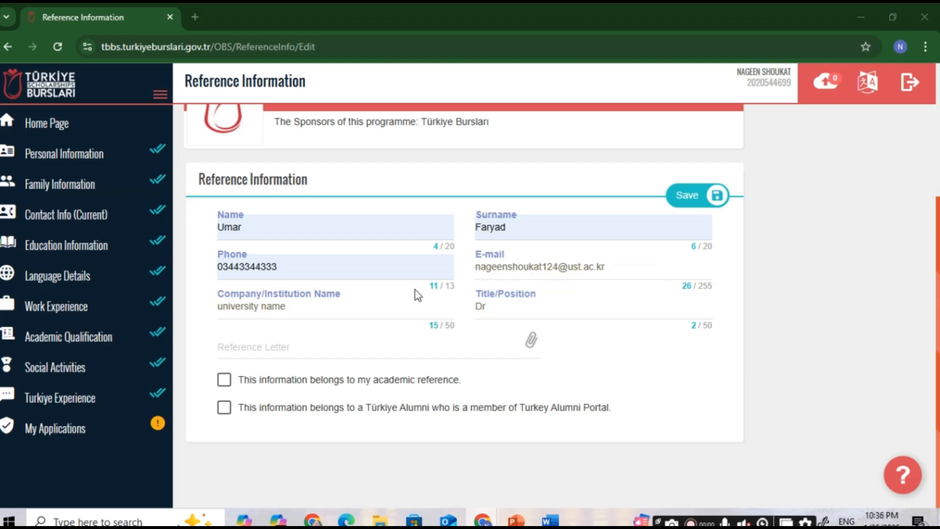
Step: Attach Annex A.pdf as the reference letter, mark it academic, and save the reference
click(155, 115)
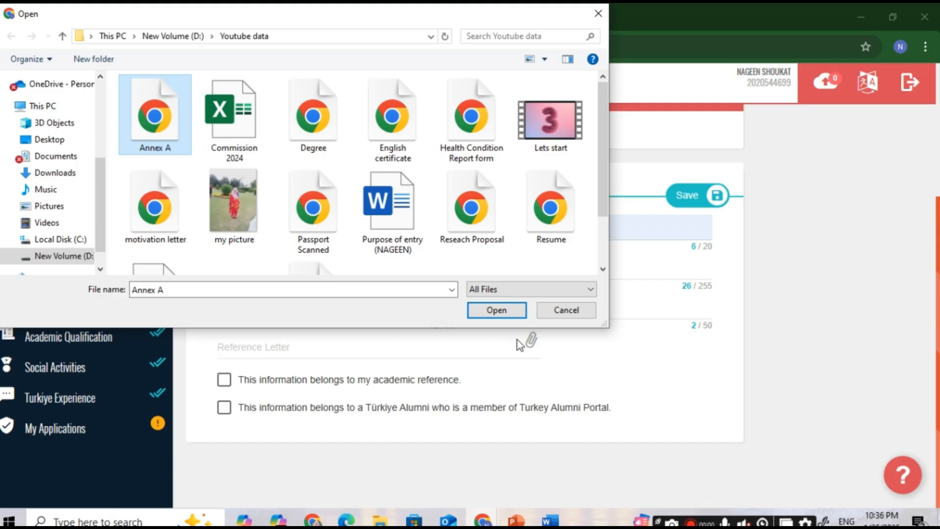
click(511, 313)
click(267, 387)
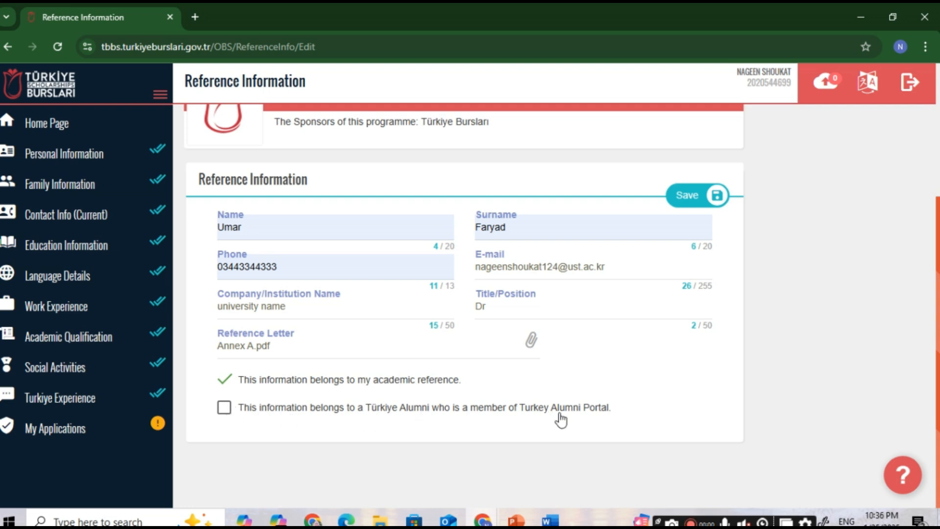
scroll(731, 400, up, 4)
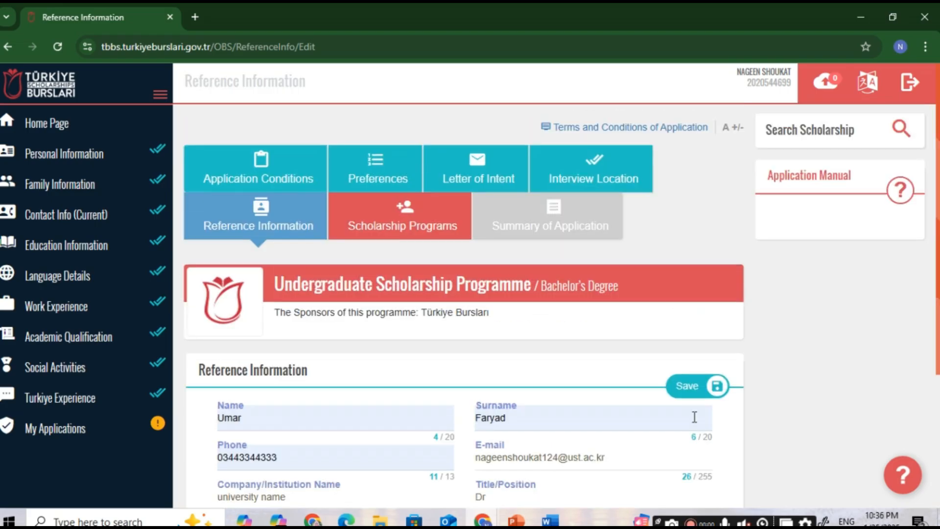
click(697, 390)
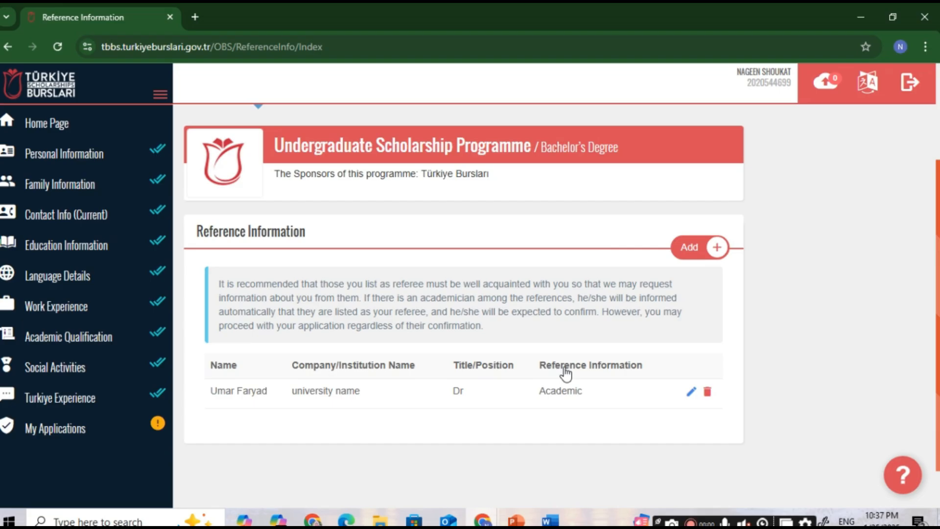
scroll(548, 363, up, 3)
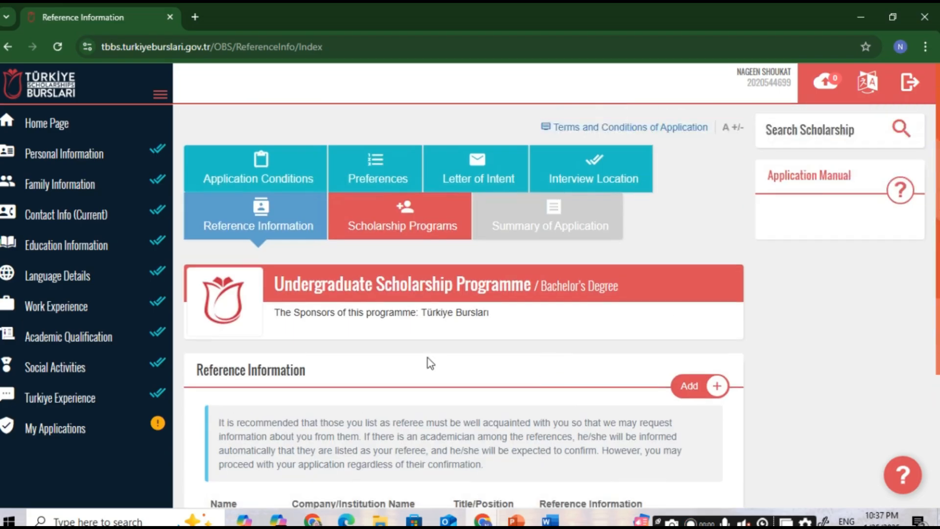
Step: In Scholarship Programs, review the requirements table and answer Yes to the Merit Scholarship declaration
click(430, 236)
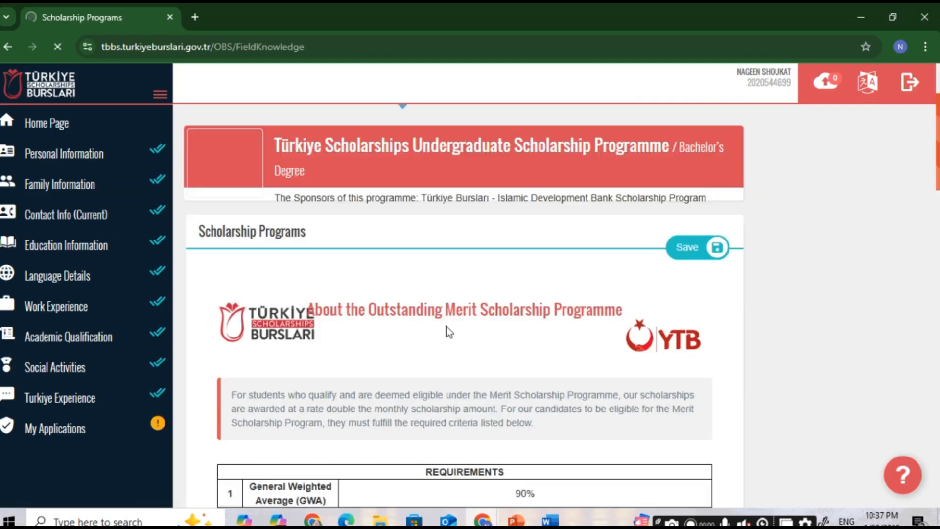
scroll(448, 343, down, 4)
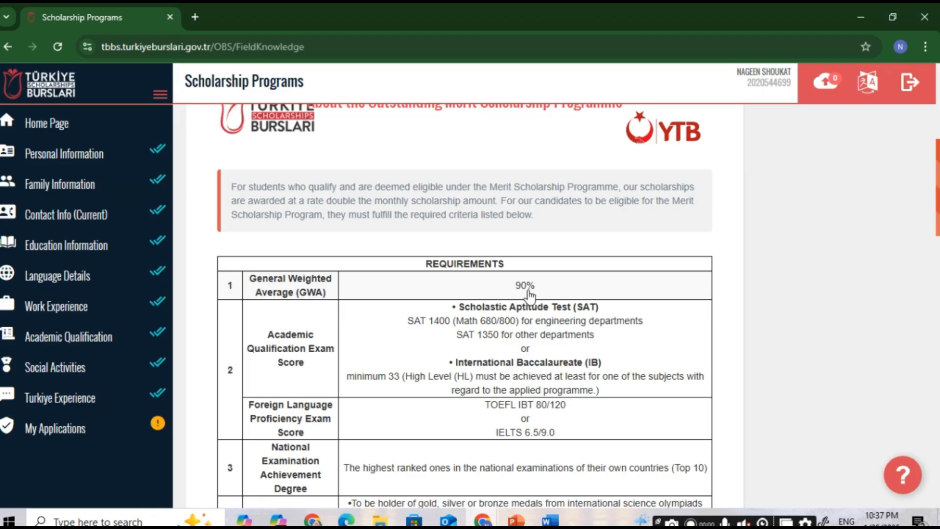
scroll(524, 289, down, 2)
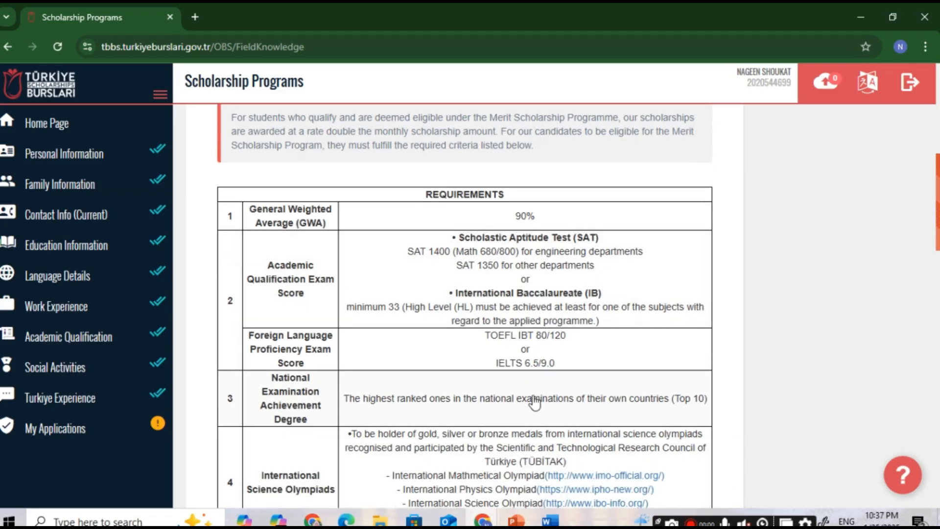
scroll(284, 283, down, 2)
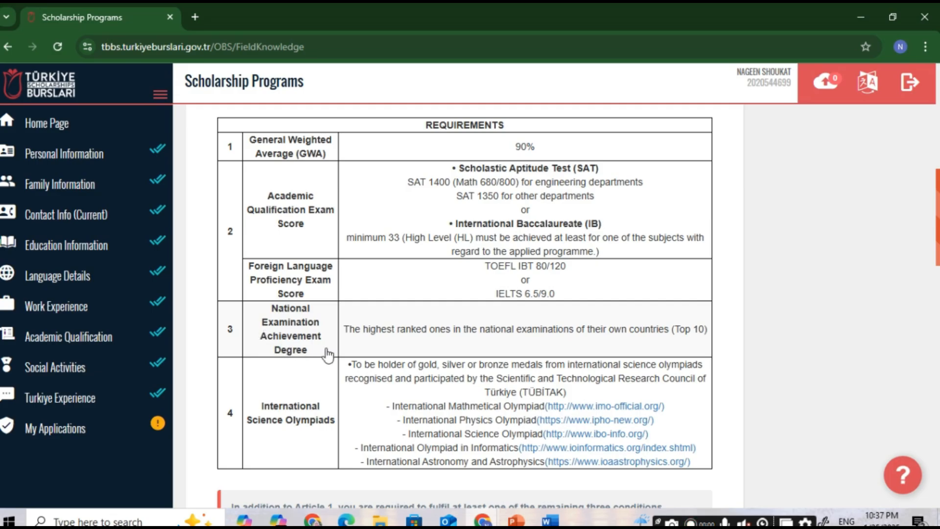
scroll(426, 342, down, 1)
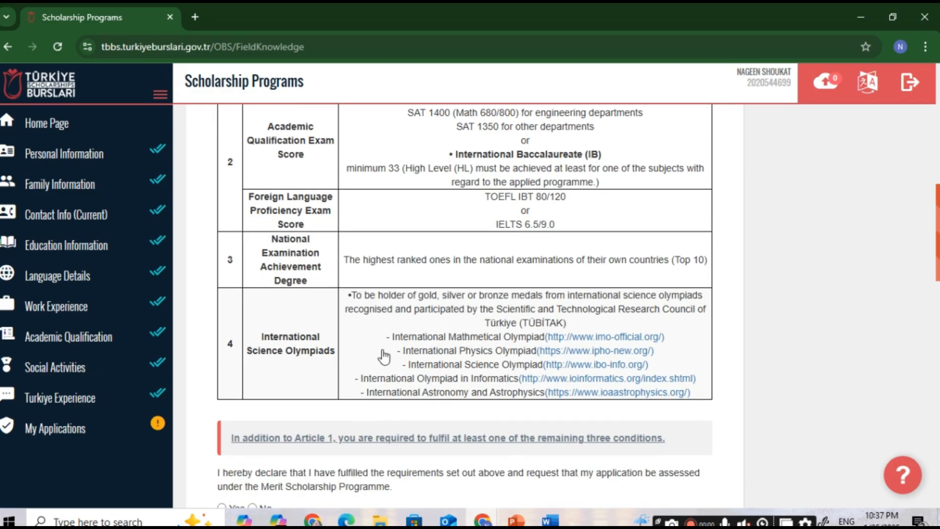
scroll(306, 350, down, 1)
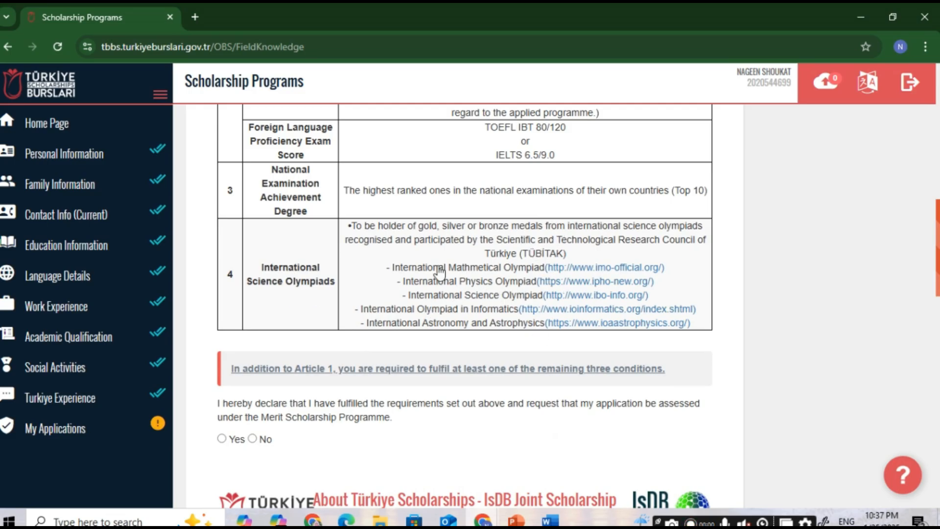
scroll(493, 371, down, 2)
scroll(479, 361, down, 1)
scroll(462, 346, up, 1)
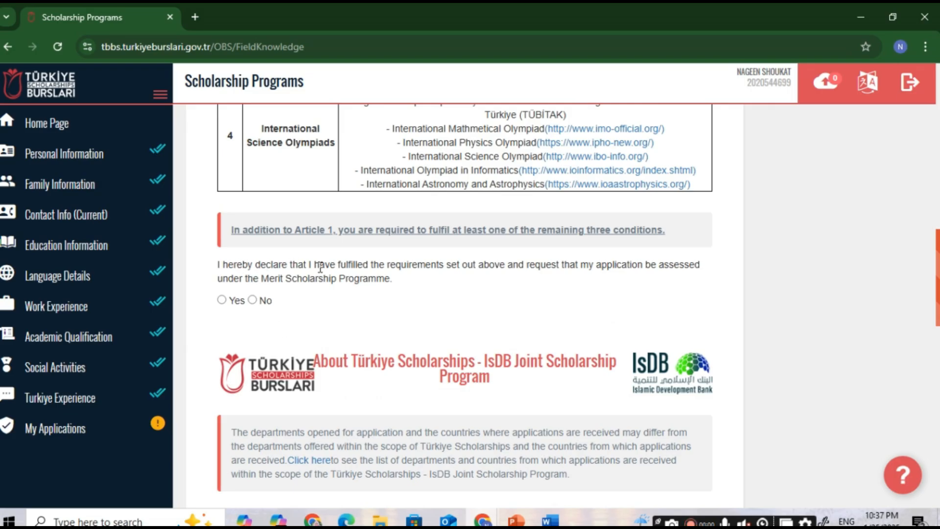
click(223, 301)
Step: Answer No to applying for the IsDB joint program
scroll(343, 270, up, 6)
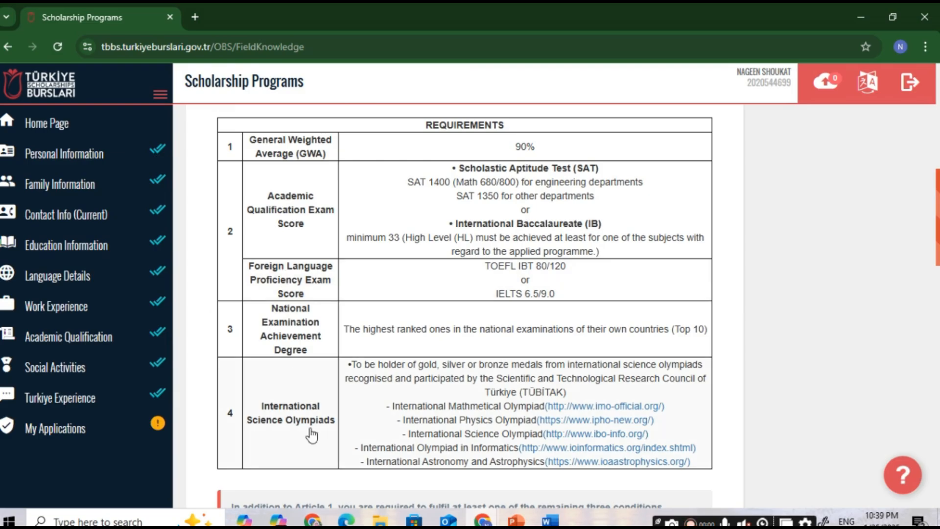
scroll(274, 462, down, 3)
scroll(245, 445, down, 8)
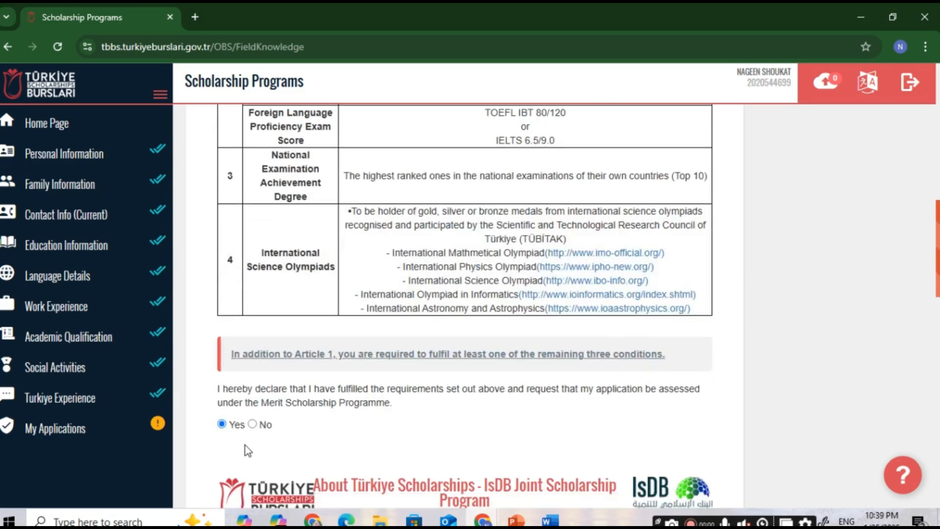
scroll(258, 387, down, 3)
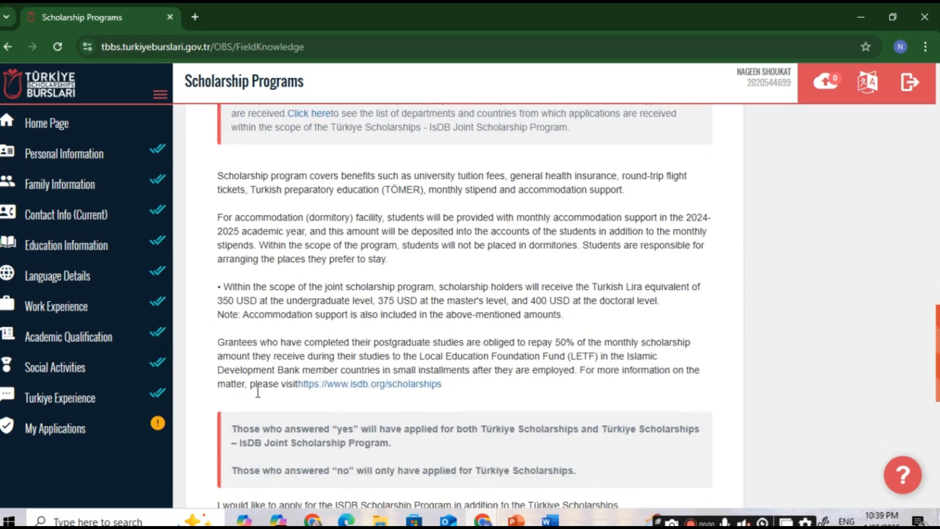
scroll(260, 384, up, 4)
scroll(294, 333, down, 1)
scroll(303, 294, up, 1)
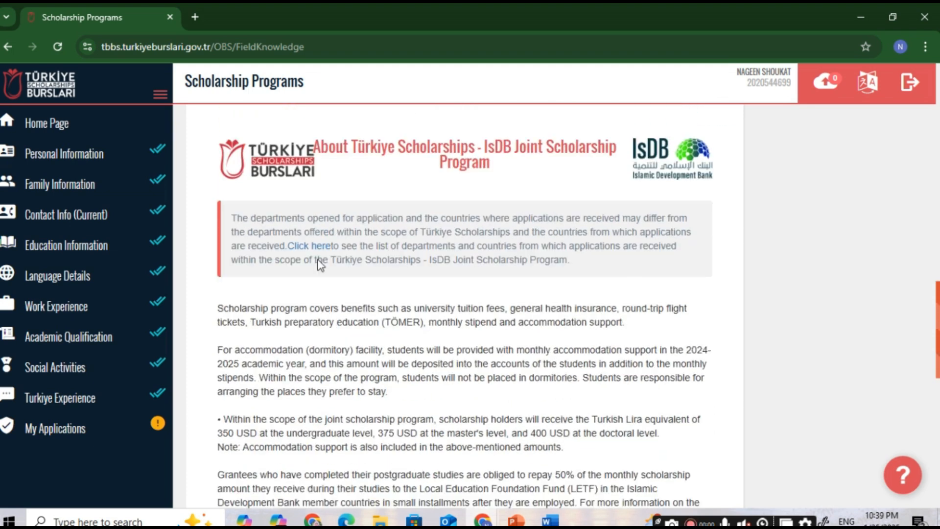
scroll(556, 253, down, 6)
scroll(547, 277, down, 2)
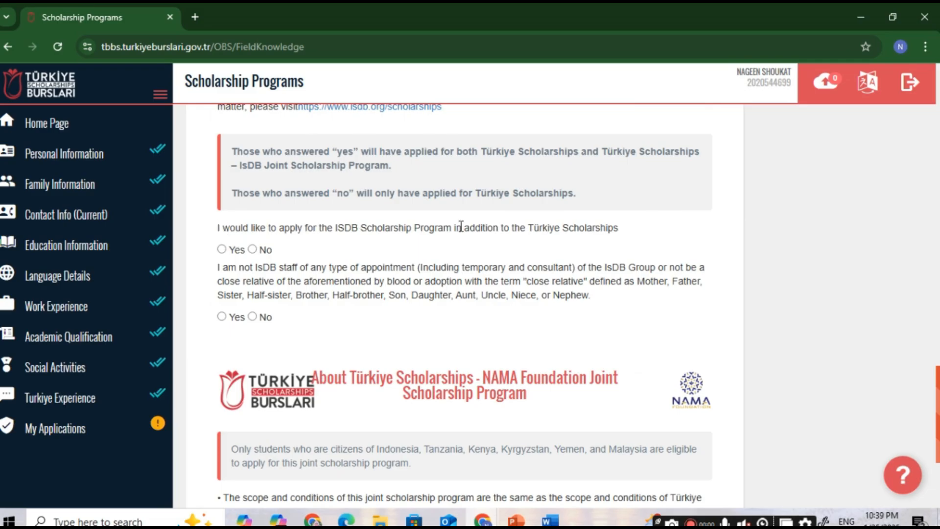
click(253, 250)
Step: Confirm not being IsDB staff or relative and opt into the NAMA Foundation joint program
click(222, 317)
scroll(300, 301, down, 4)
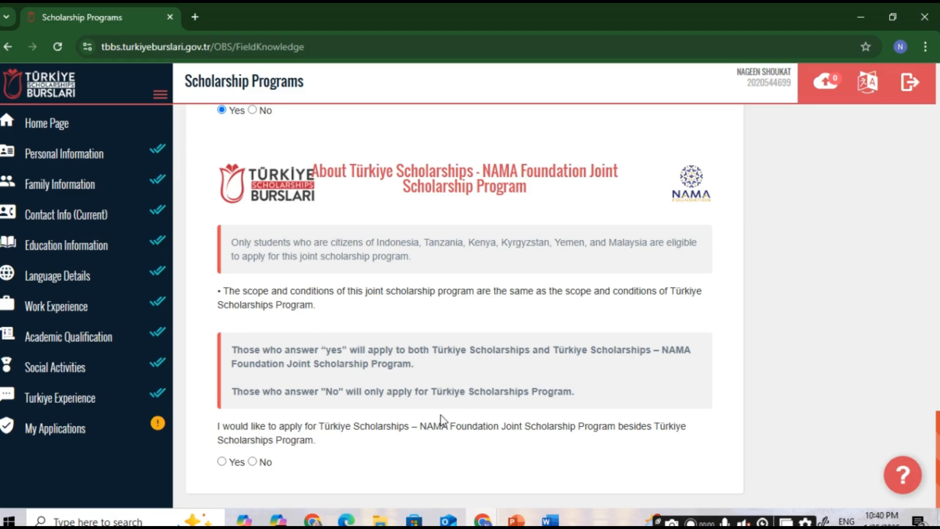
drag(426, 423, 437, 443)
click(222, 462)
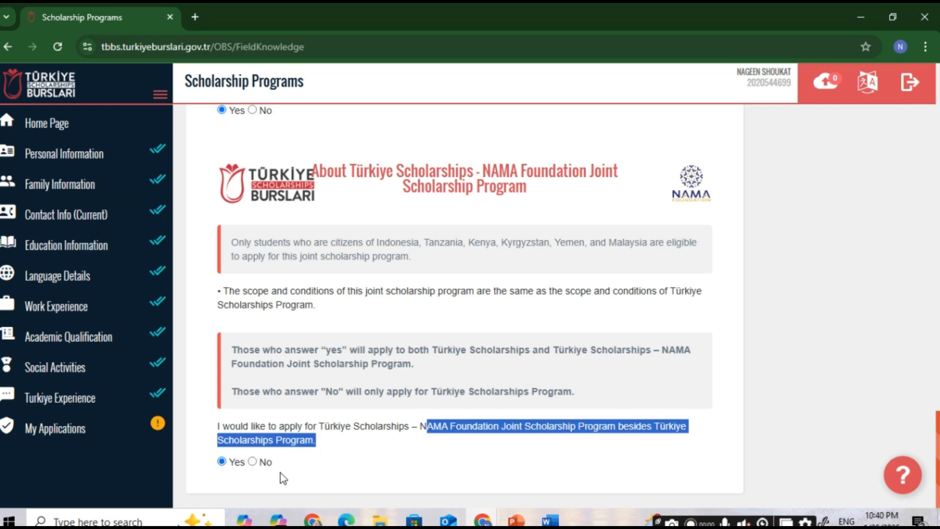
scroll(283, 477, up, 20)
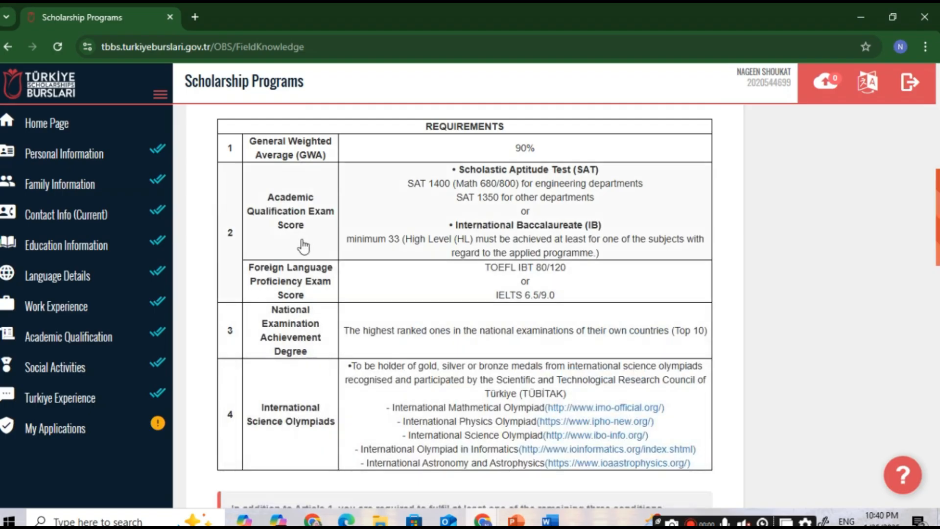
scroll(301, 252, up, 7)
scroll(315, 392, down, 8)
scroll(304, 421, down, 2)
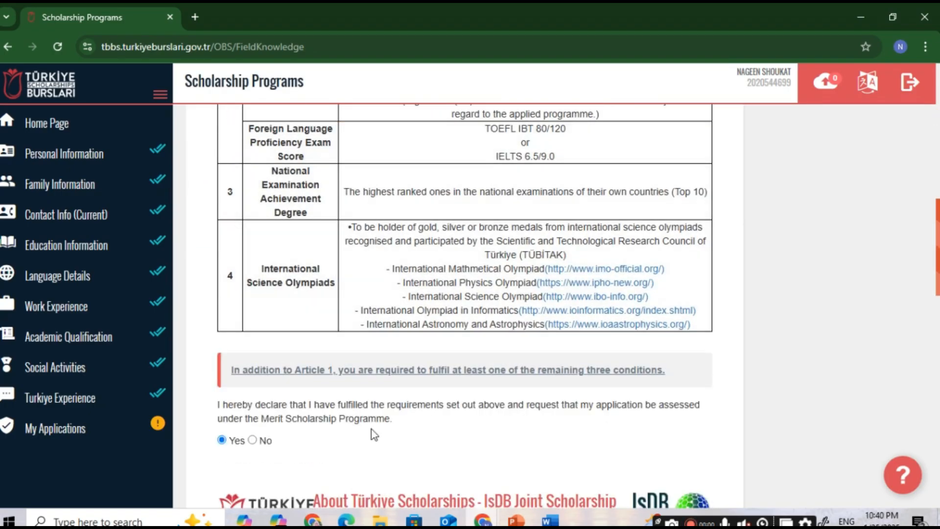
scroll(822, 445, down, 10)
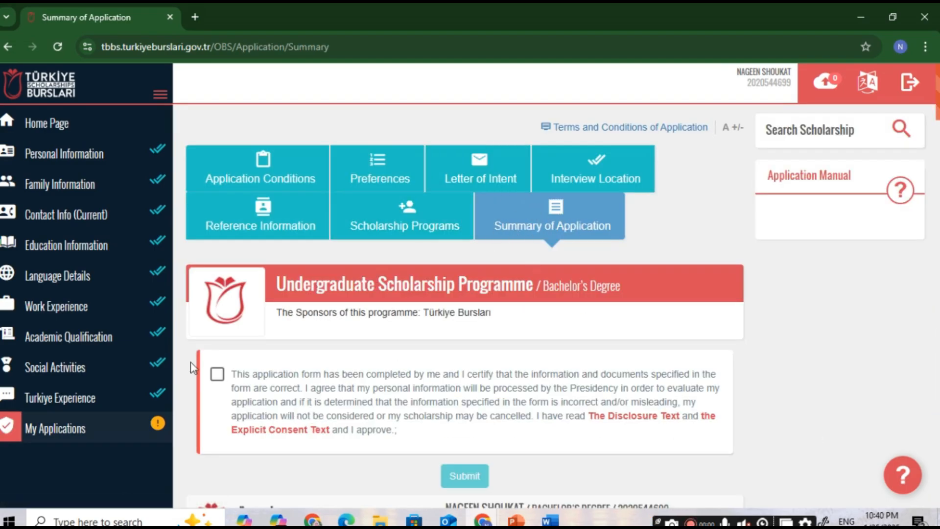
Step: Accept the certification statement and review every section of the Summary of Application
click(217, 377)
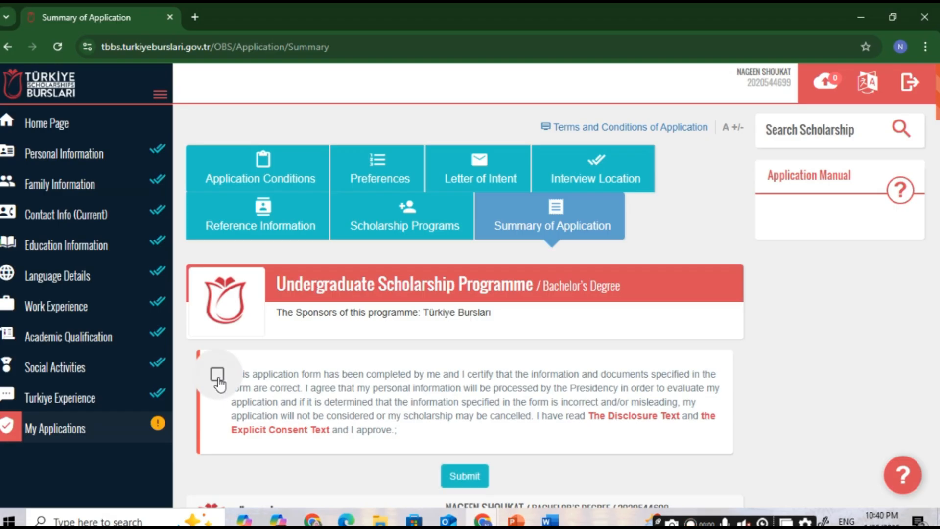
scroll(267, 369, down, 1)
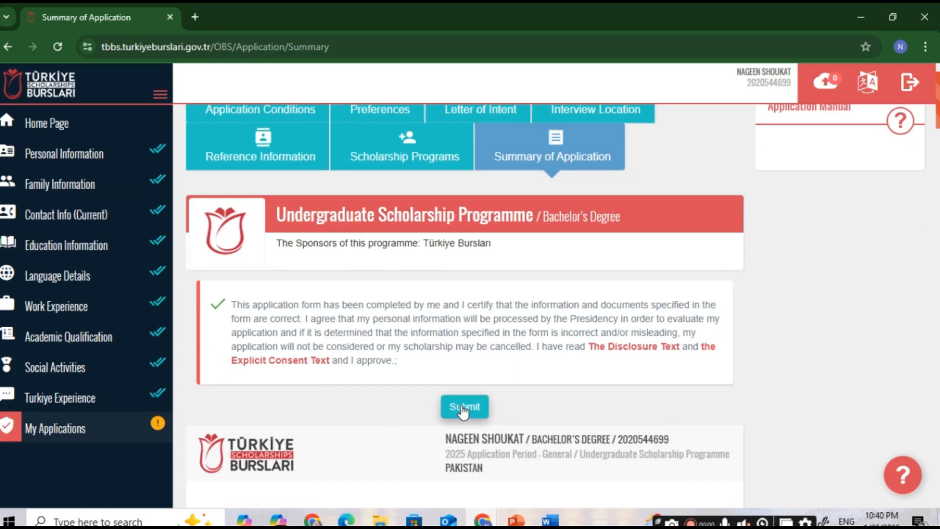
scroll(482, 358, down, 4)
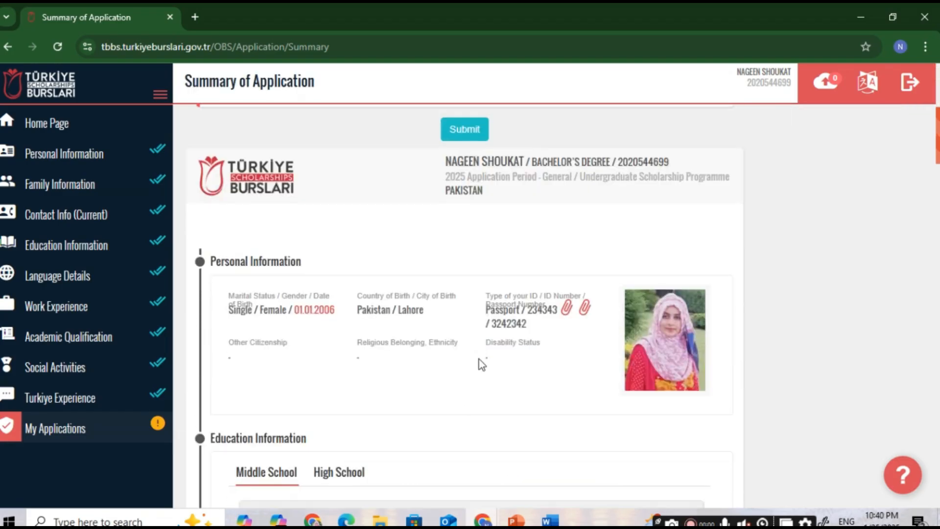
scroll(446, 240, up, 4)
scroll(445, 252, down, 20)
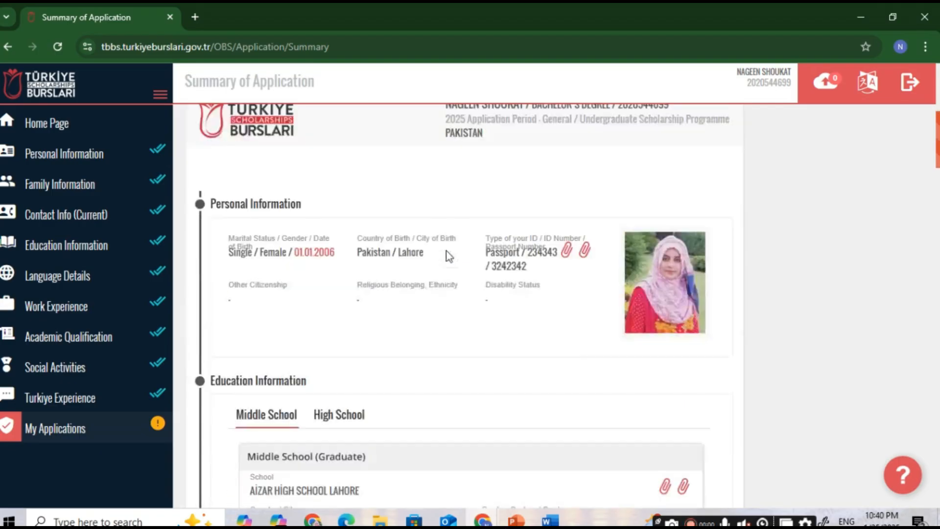
scroll(447, 261, down, 10)
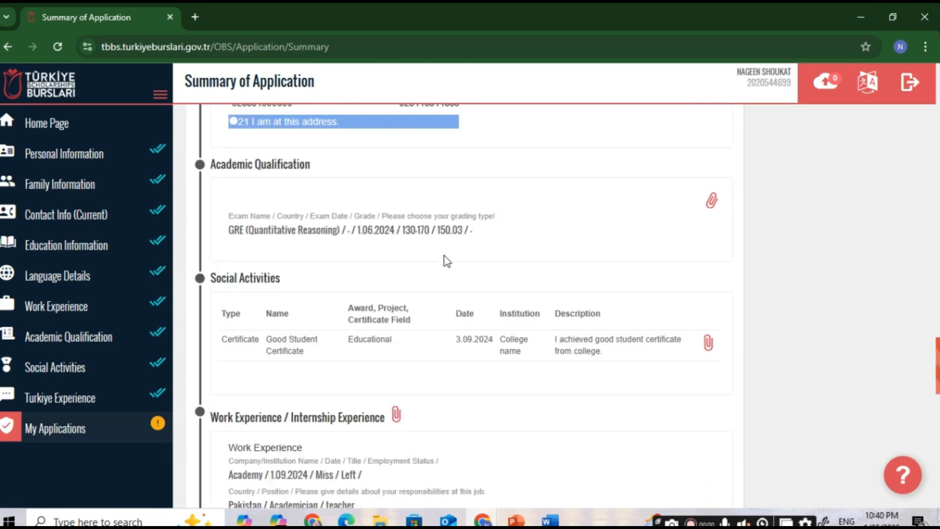
scroll(445, 268, down, 1)
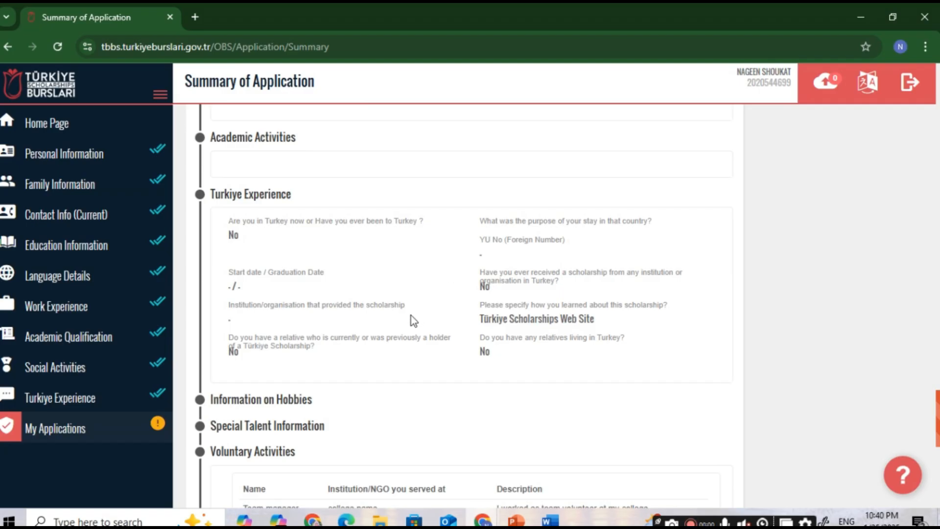
scroll(410, 317, down, 4)
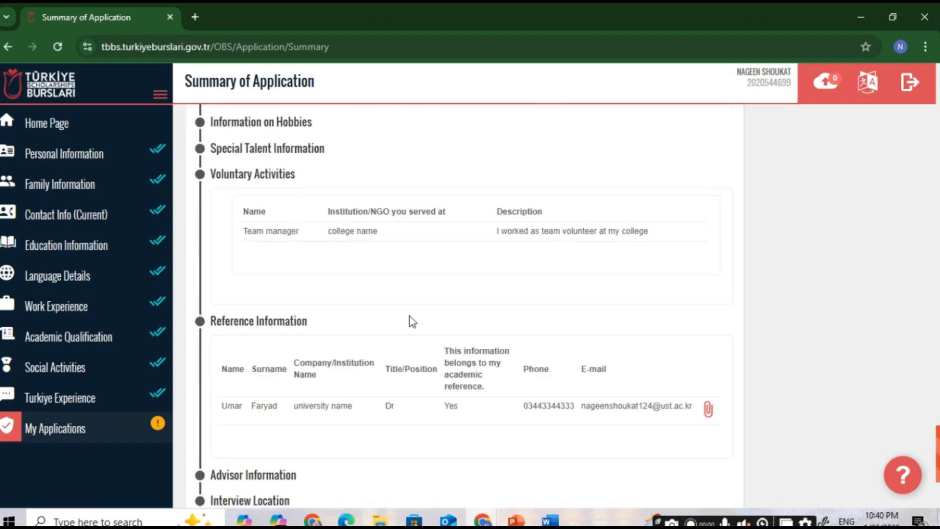
scroll(410, 316, up, 10)
scroll(908, 162, up, 5)
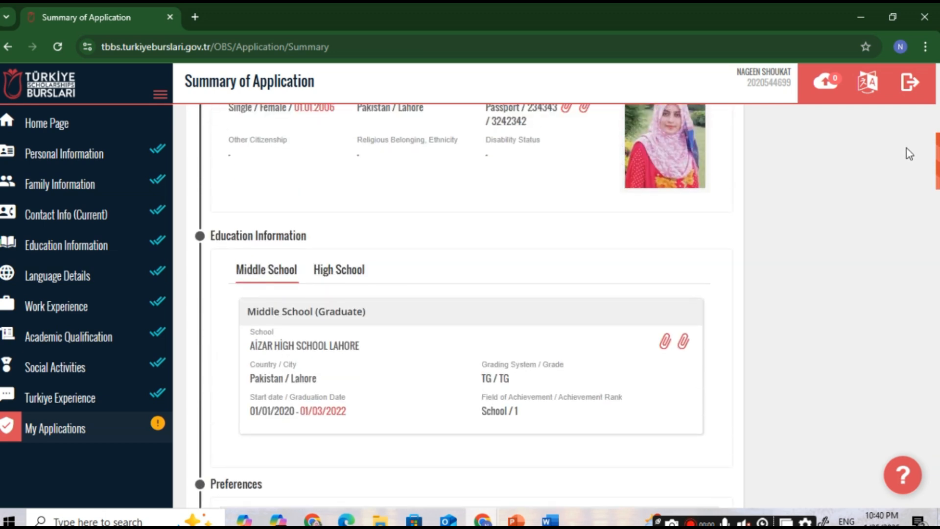
scroll(907, 149, up, 8)
drag(909, 93, 938, 111)
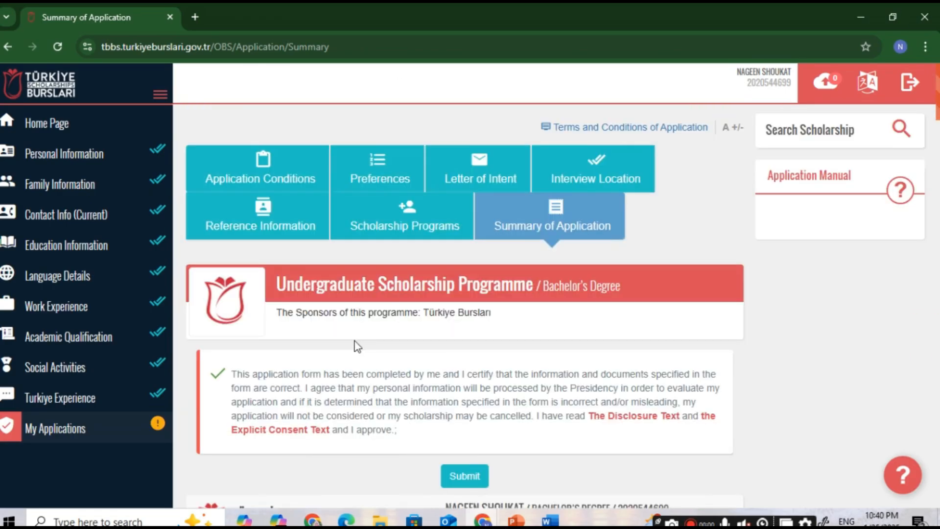